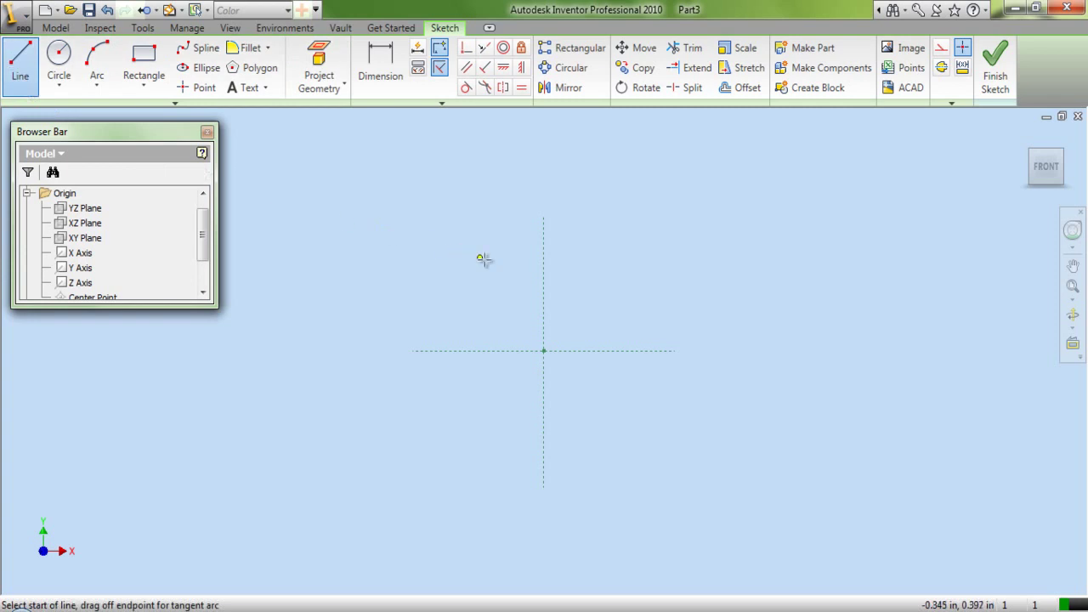
Draw a horizontal line about 1.55 in long from the sketch origin along the positive X axis
{"action": "left_click", "coordinate": [544, 350]}
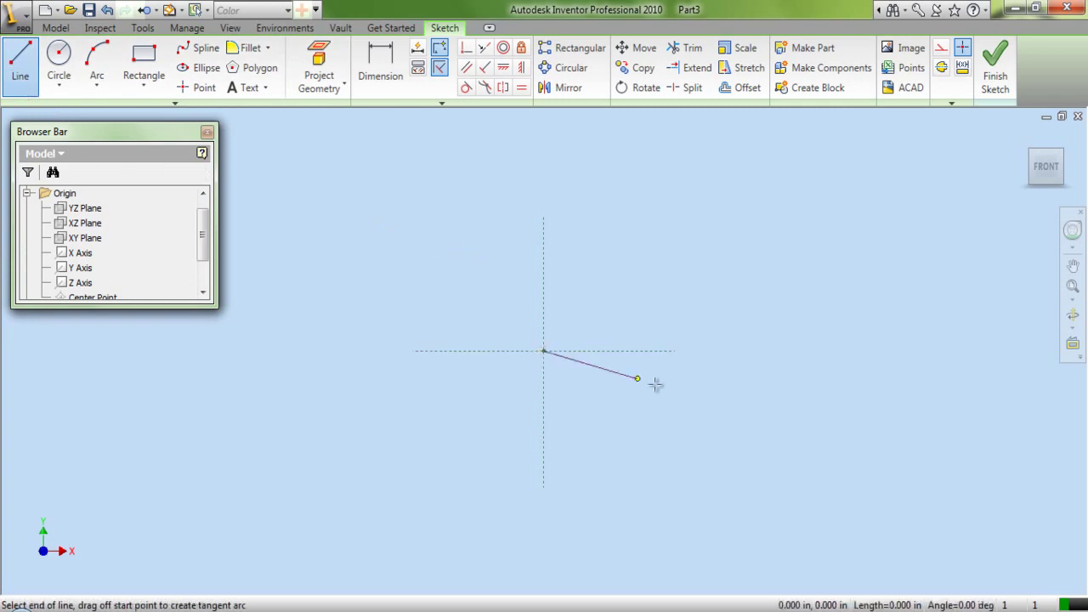
{"action": "left_click", "coordinate": [913, 350]}
{"action": "right_click", "coordinate": [913, 351]}
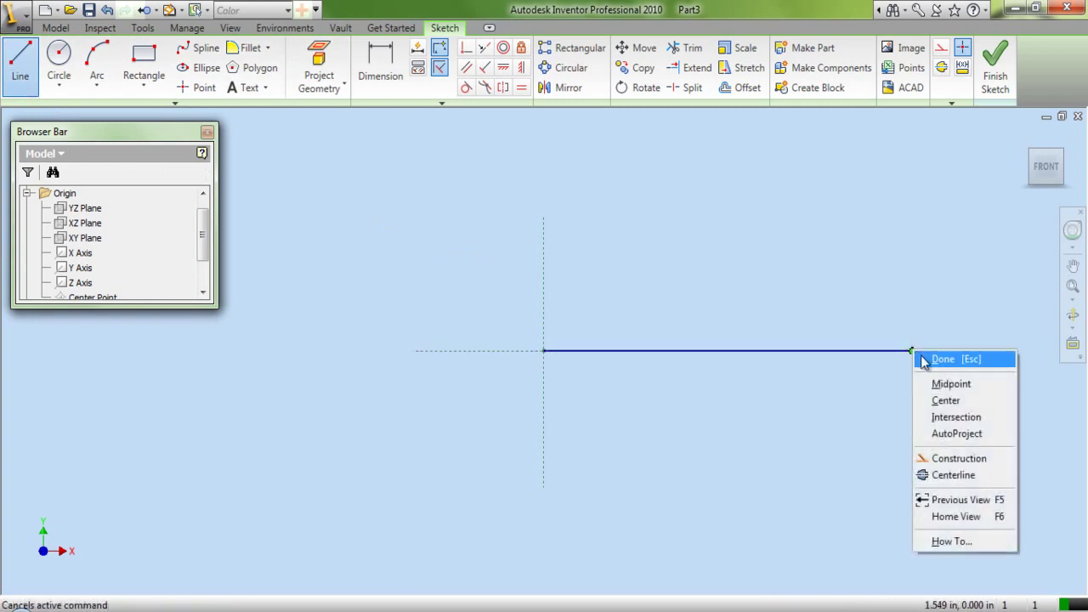
{"action": "left_click", "coordinate": [924, 358]}
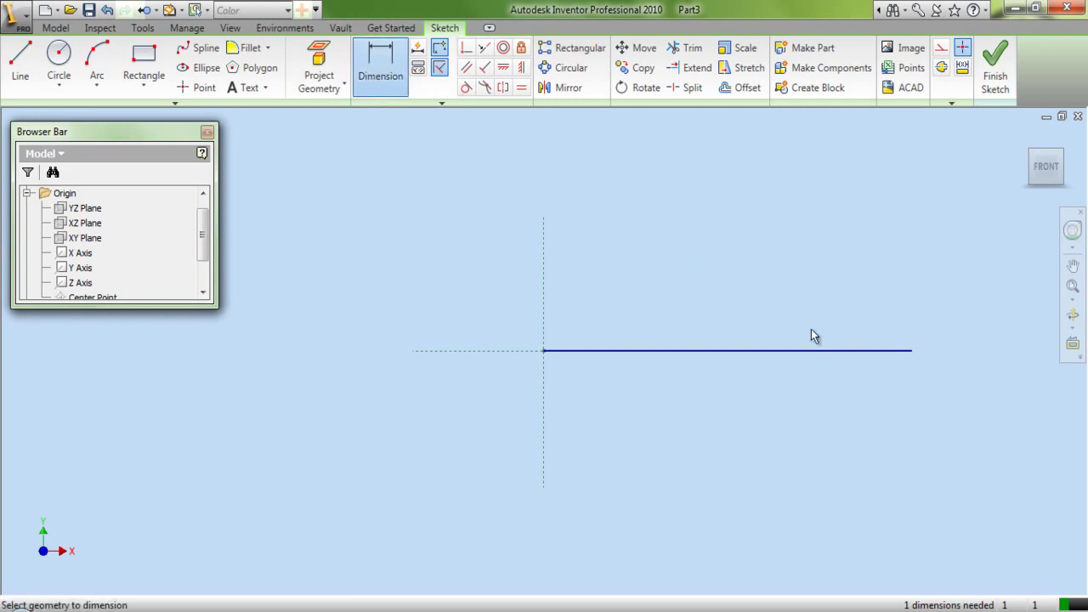
Dimension the horizontal line's length as 3.25 in
{"action": "left_click", "coordinate": [839, 351]}
{"action": "left_click", "coordinate": [751, 389]}
{"action": "type", "text": "3.25"}
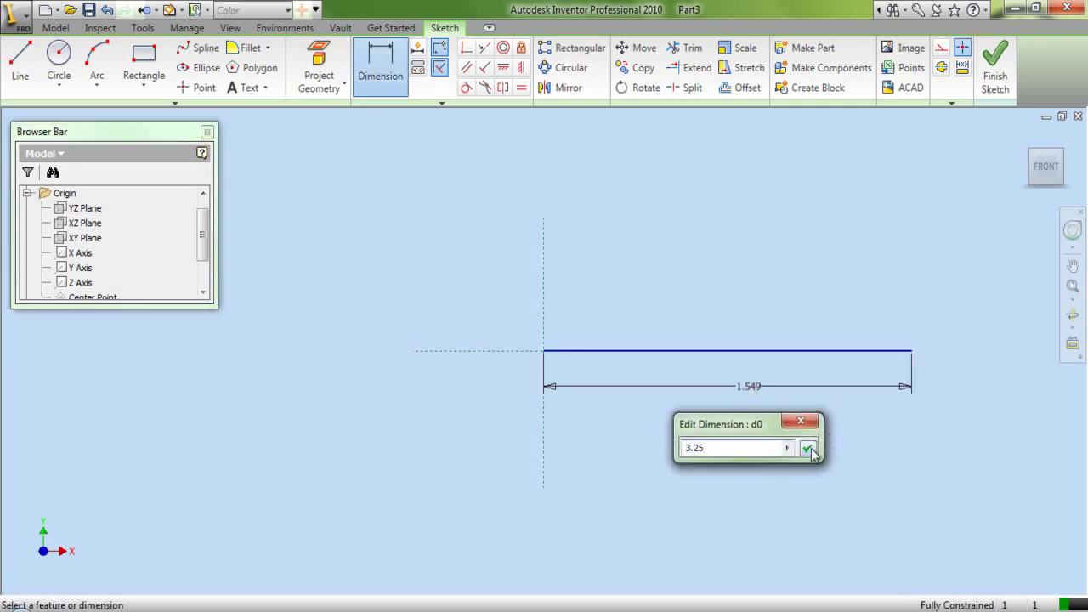
{"action": "left_click", "coordinate": [809, 450]}
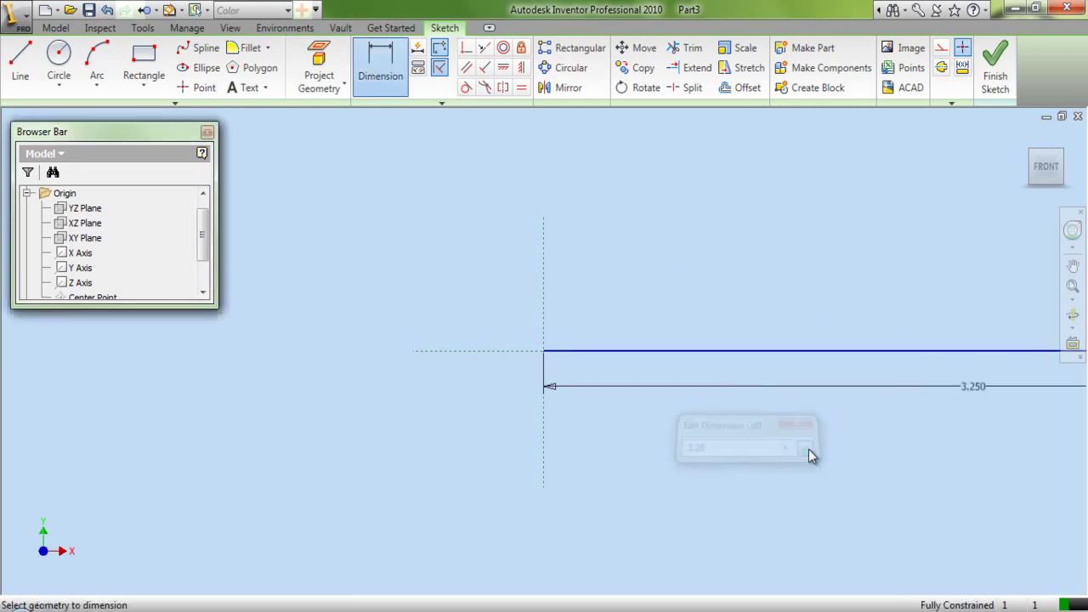
{"action": "right_click", "coordinate": [615, 234]}
{"action": "left_click", "coordinate": [639, 244]}
Draw a vertical line to the left of the origin, crossing the level of the horizontal axis
{"action": "left_click", "coordinate": [21, 59]}
{"action": "left_click", "coordinate": [413, 298]}
{"action": "left_click", "coordinate": [394, 524]}
{"action": "right_click", "coordinate": [393, 524]}
{"action": "left_click", "coordinate": [425, 312]}
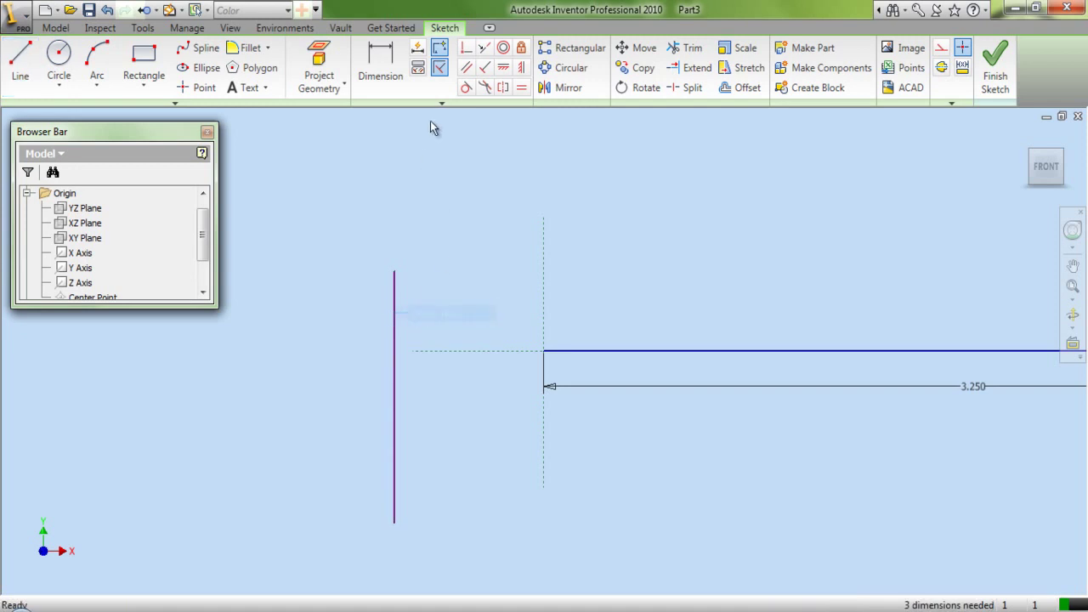
Apply a coincident constraint between the vertical line's midpoint and the horizontal line's start point at the origin
{"action": "left_click", "coordinate": [466, 47]}
{"action": "left_click", "coordinate": [395, 400]}
{"action": "left_click", "coordinate": [544, 364]}
{"action": "right_click", "coordinate": [622, 303]}
{"action": "left_click", "coordinate": [633, 304]}
Dimension the vertical line's length as 0.75 in
{"action": "key", "text": "d"}
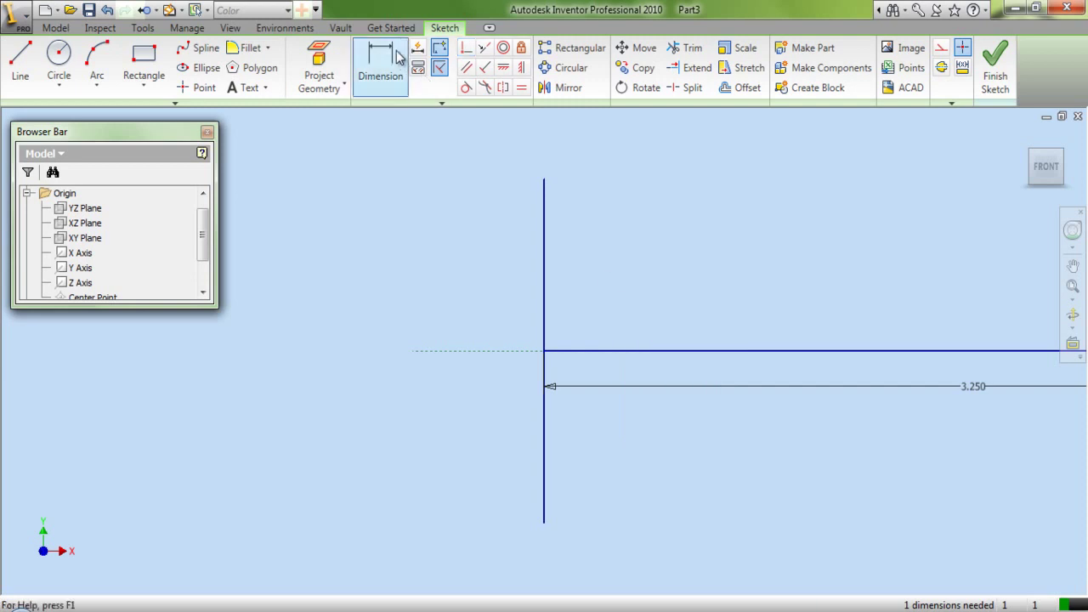
{"action": "left_click", "coordinate": [549, 209]}
{"action": "left_click", "coordinate": [419, 287]}
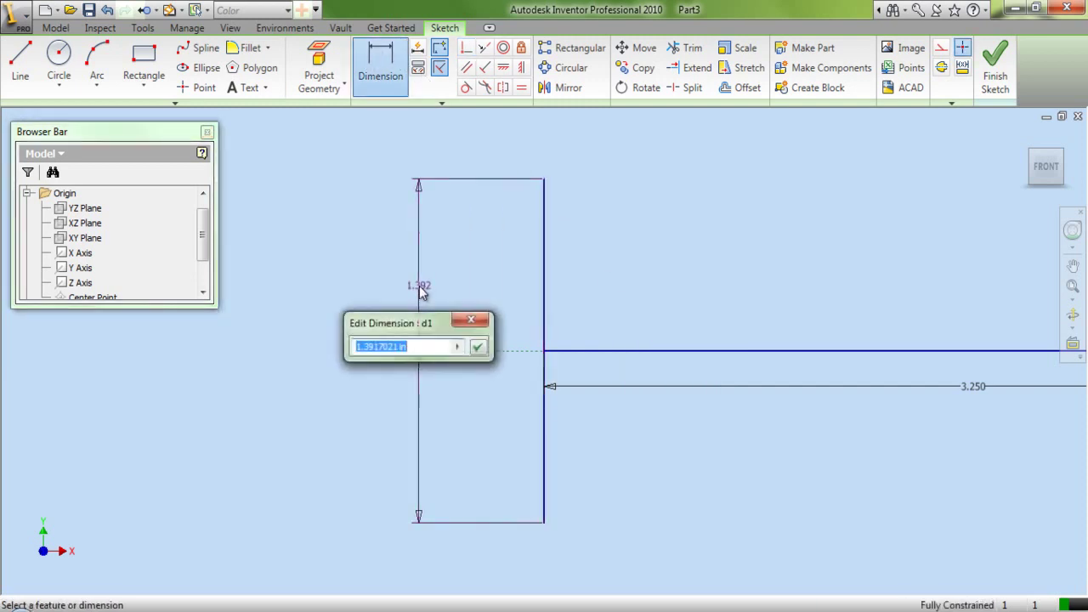
{"action": "type", "text": ".75"}
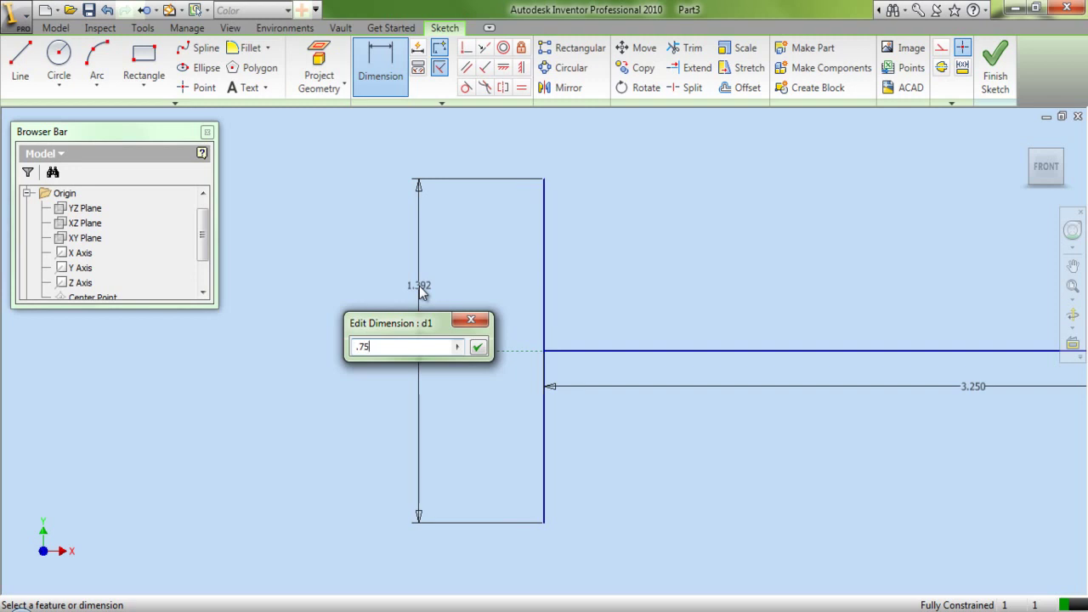
{"action": "left_click", "coordinate": [479, 351]}
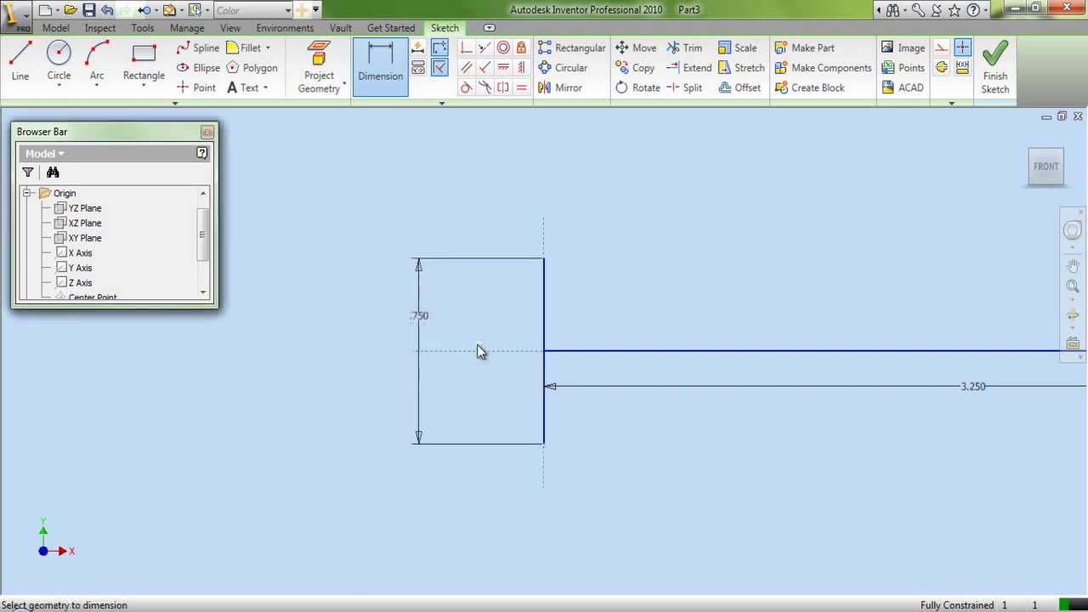
{"action": "right_click", "coordinate": [648, 239]}
{"action": "left_click", "coordinate": [664, 250]}
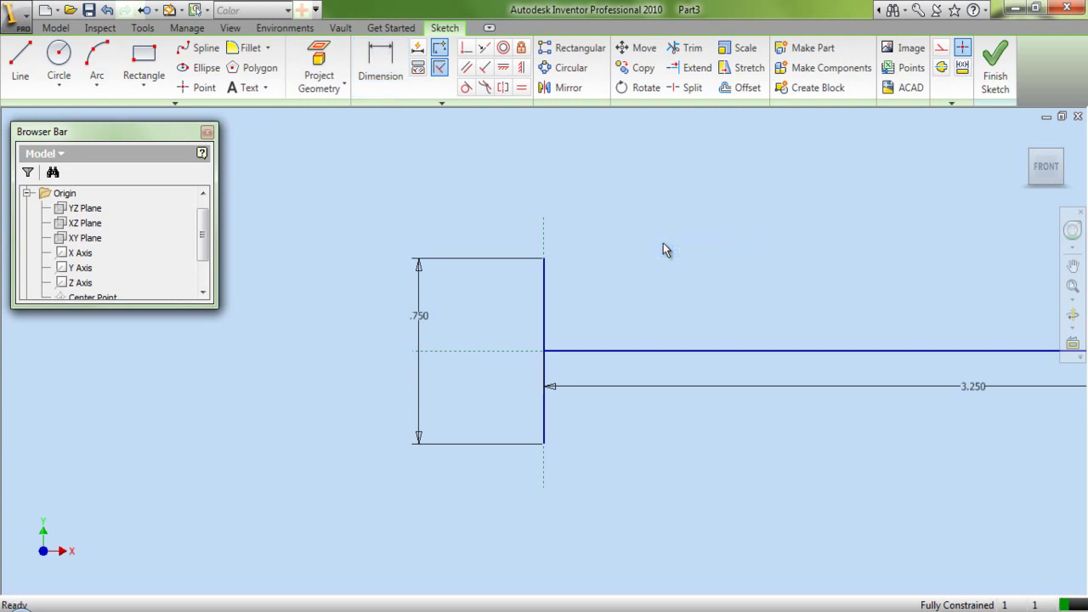
Place a sketch point on the horizontal axis about 0.34 in to the left of the vertical line
{"action": "left_click", "coordinate": [197, 87]}
{"action": "left_click", "coordinate": [463, 350]}
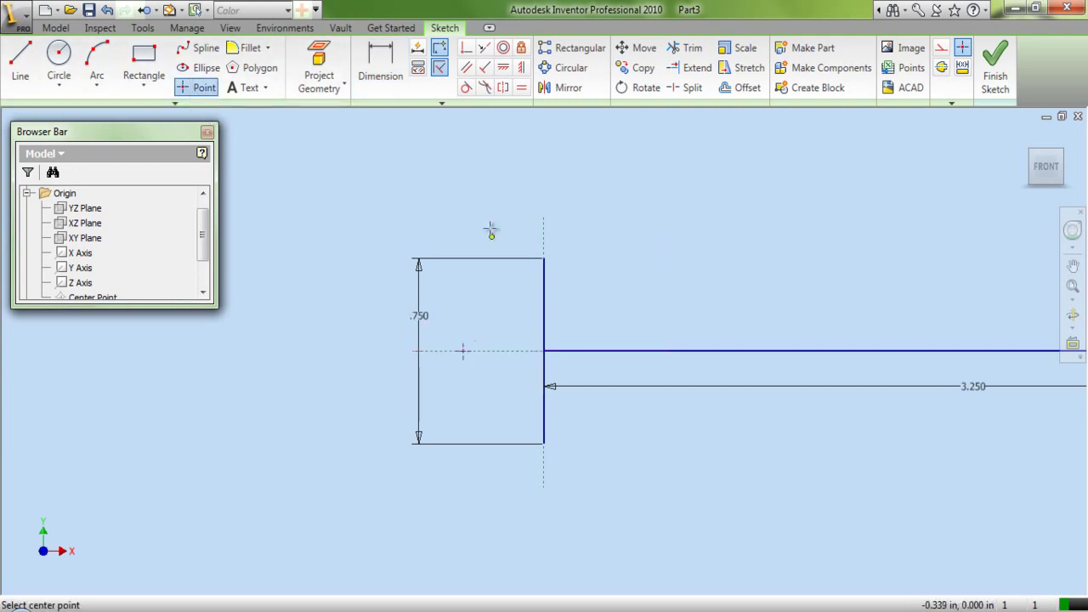
{"action": "right_click", "coordinate": [474, 182]}
{"action": "left_click", "coordinate": [494, 195]}
Dimension the distance between the sketch point and the vertical line as 0.375 in
{"action": "left_click", "coordinate": [370, 62]}
{"action": "left_click", "coordinate": [461, 352]}
{"action": "left_click", "coordinate": [545, 380]}
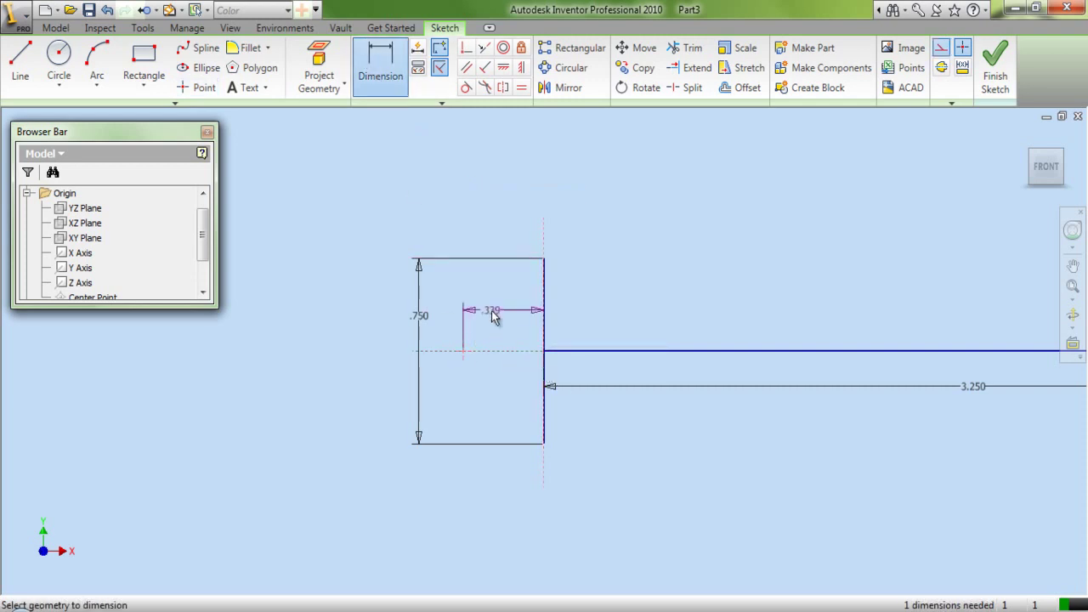
{"action": "left_click", "coordinate": [493, 312]}
{"action": "type", "text": "0.375"}
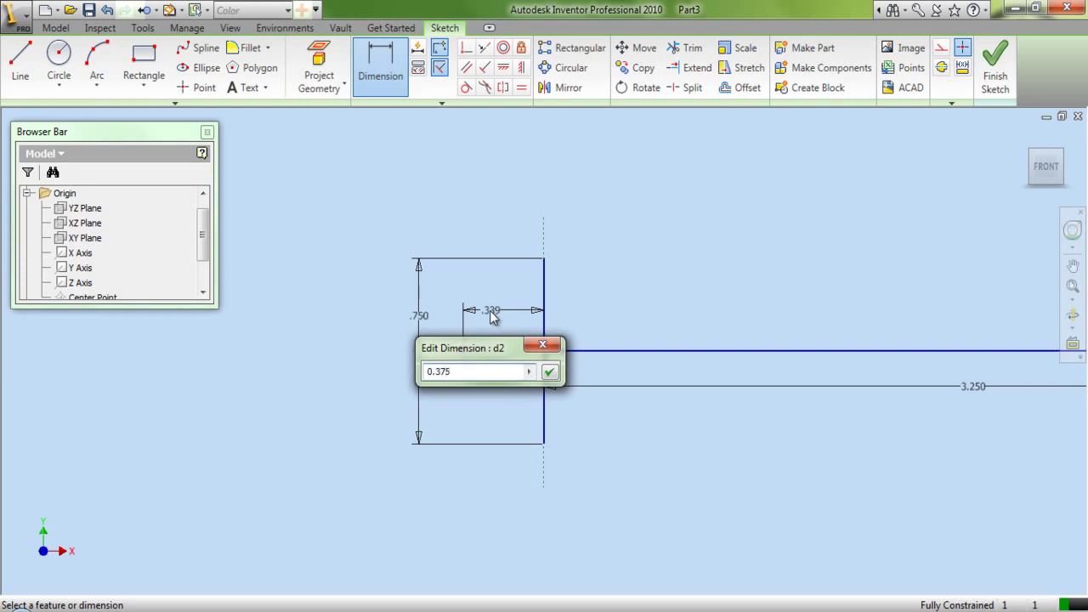
{"action": "left_click", "coordinate": [550, 373]}
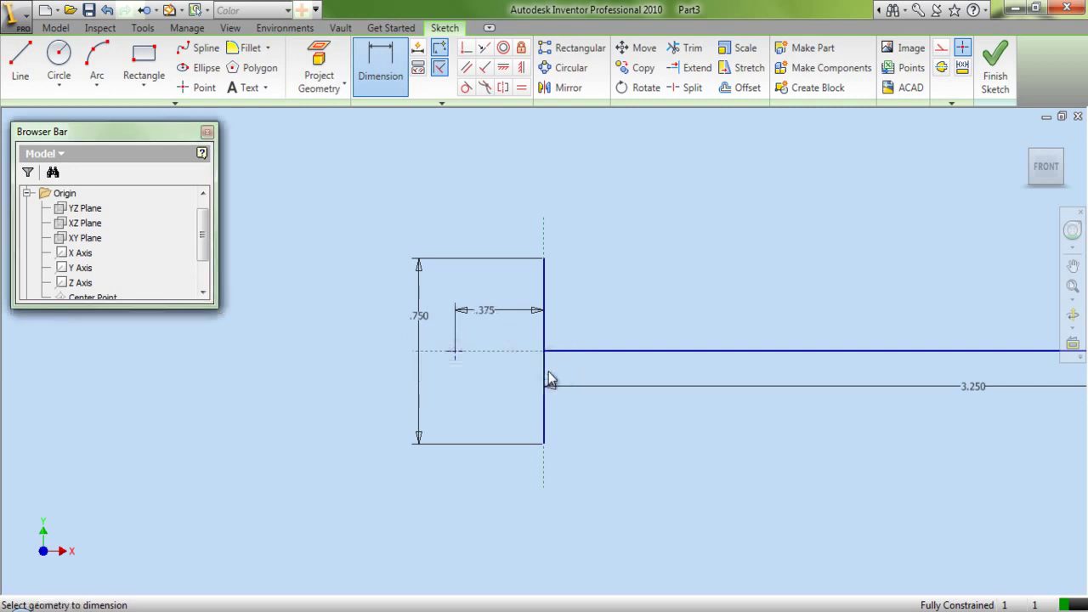
{"action": "right_click", "coordinate": [600, 231]}
{"action": "left_click", "coordinate": [620, 236]}
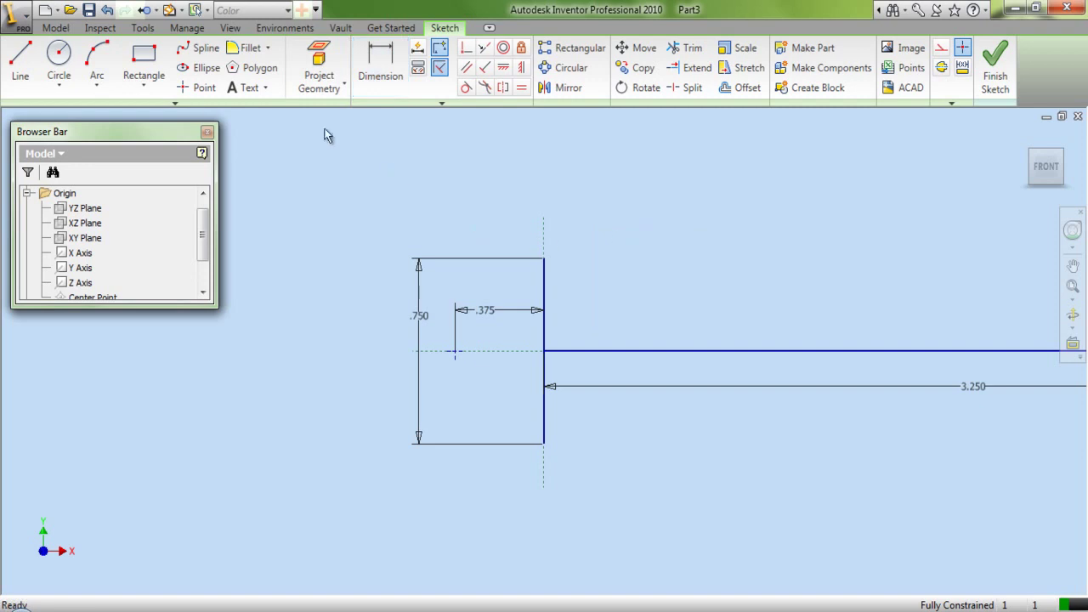
Draw a three-point arc of about 0.41 in radius from the sketch point to the vertical line's upper end, bulging outward
{"action": "left_click", "coordinate": [97, 60]}
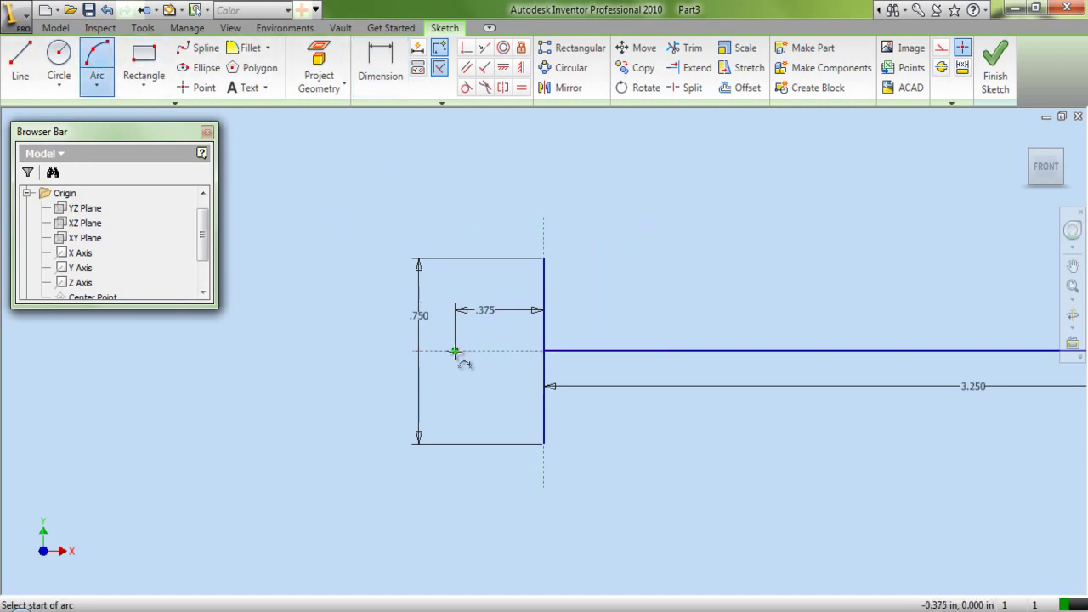
{"action": "left_click", "coordinate": [544, 258]}
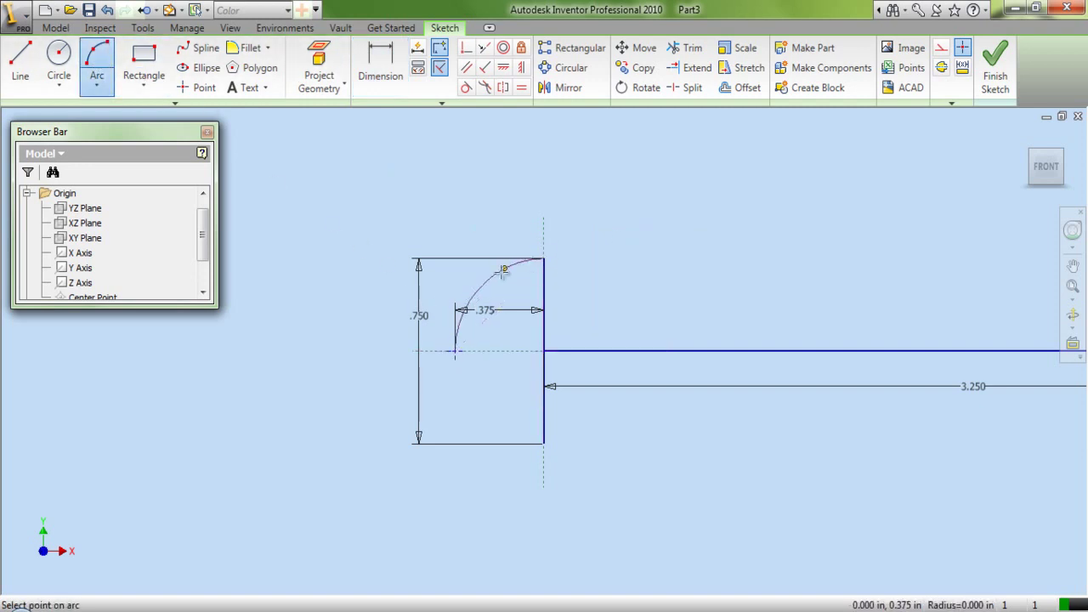
{"action": "left_click", "coordinate": [500, 275]}
{"action": "right_click", "coordinate": [528, 289]}
{"action": "left_click", "coordinate": [563, 297]}
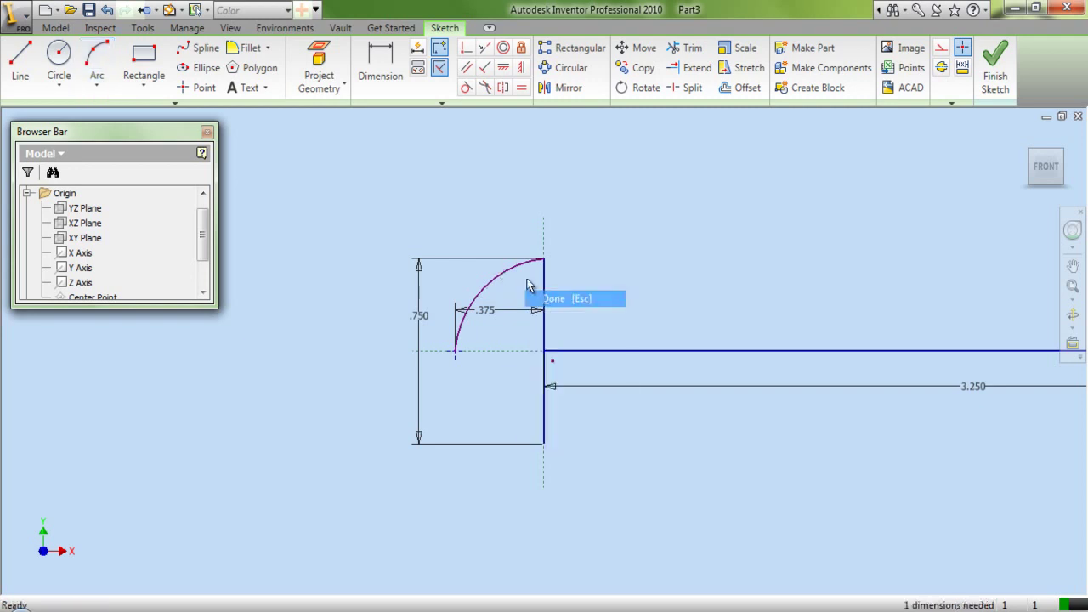
Dimension the arc's radius as 0.375 in and finish the sketch
{"action": "left_click", "coordinate": [389, 69]}
{"action": "left_click", "coordinate": [512, 273]}
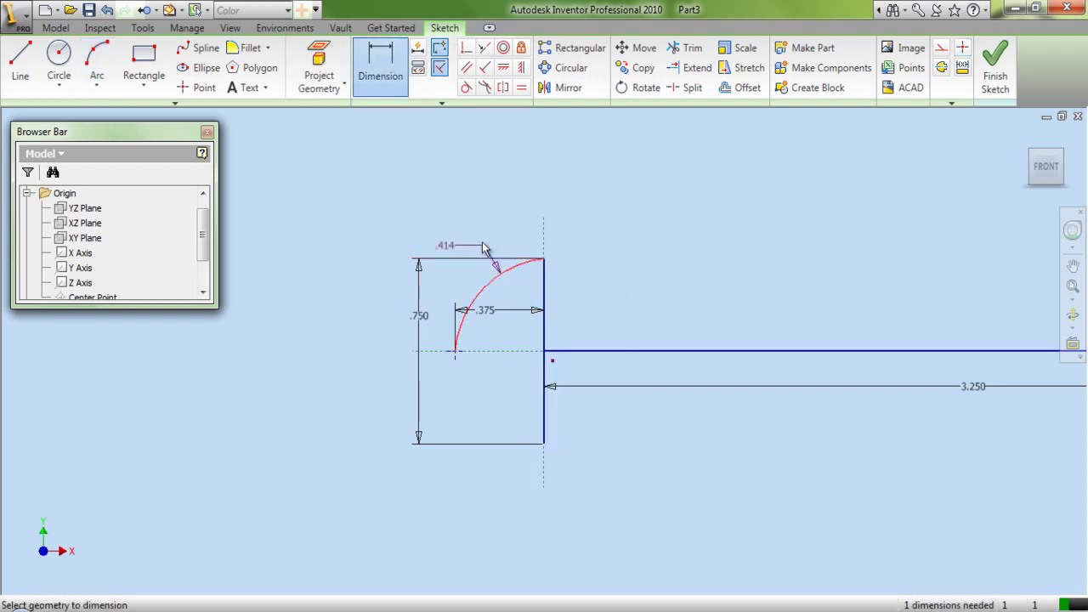
{"action": "left_click", "coordinate": [472, 236]}
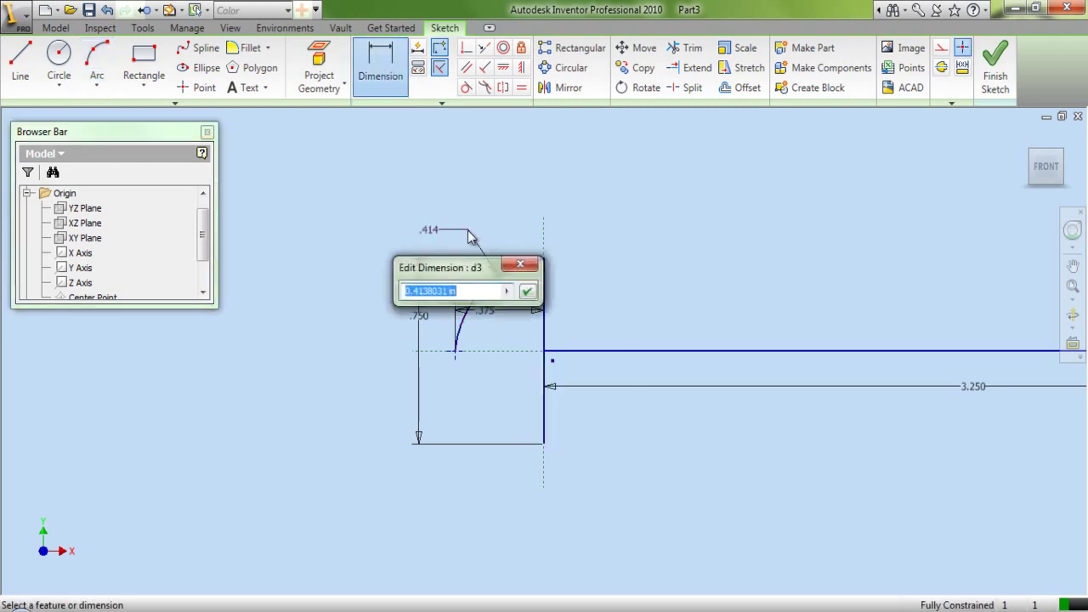
{"action": "left_click_drag", "start_coordinate": [476, 291], "coordinate": [405, 292]}
{"action": "type", "text": "0.375"}
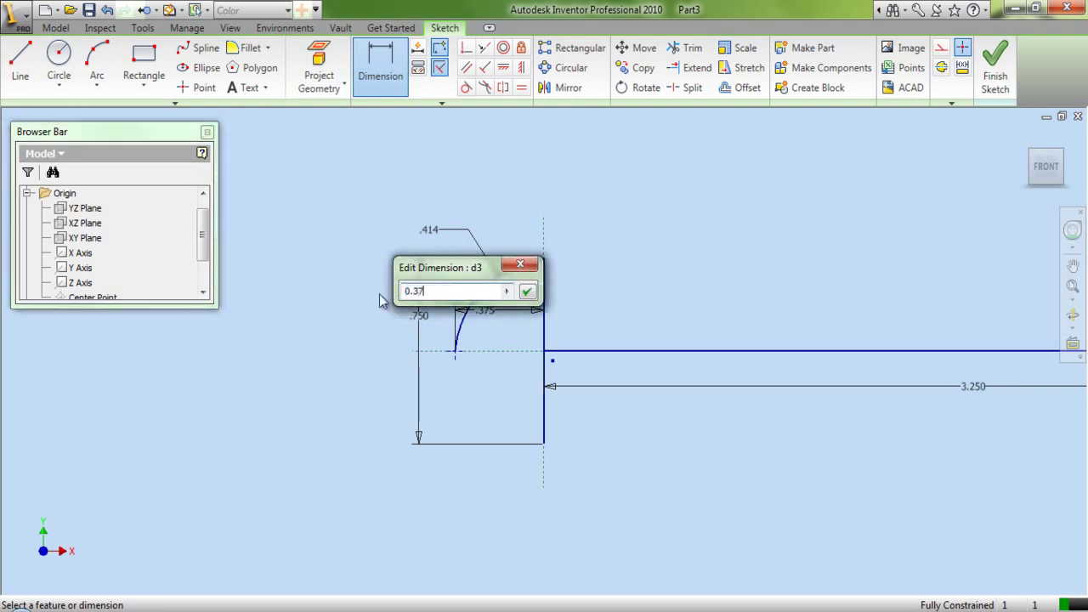
{"action": "left_click", "coordinate": [531, 293]}
{"action": "right_click", "coordinate": [591, 238]}
{"action": "left_click", "coordinate": [608, 242]}
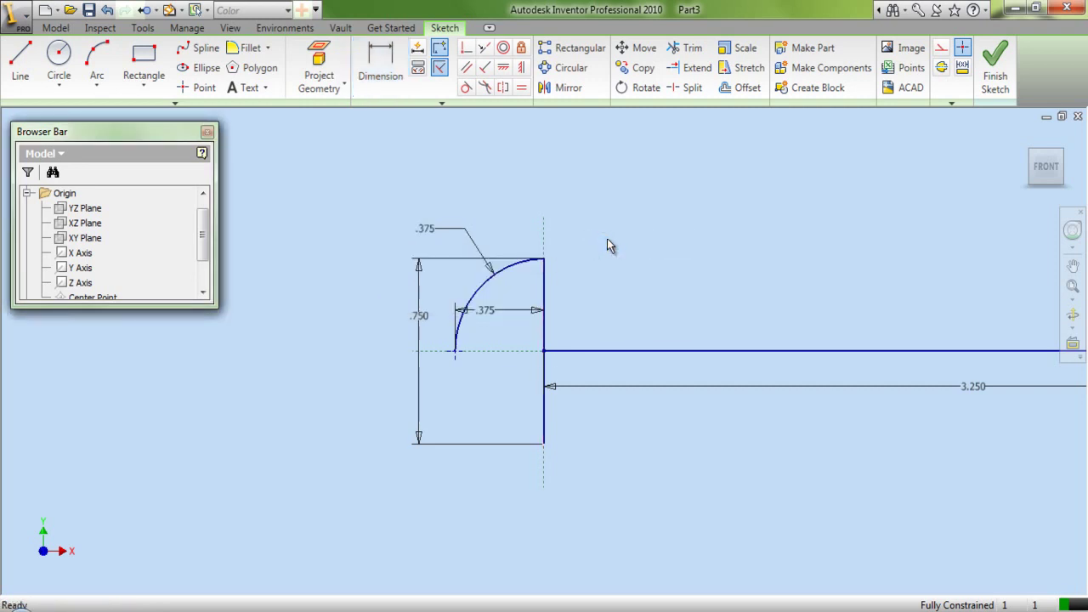
{"action": "left_click", "coordinate": [995, 74]}
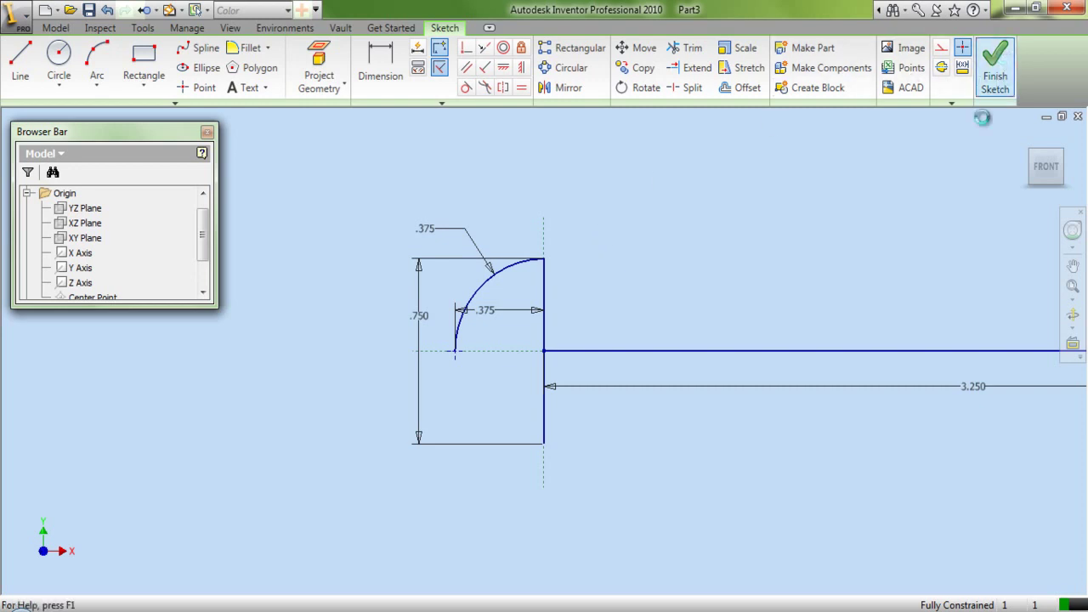
{"action": "left_click", "coordinate": [1064, 156]}
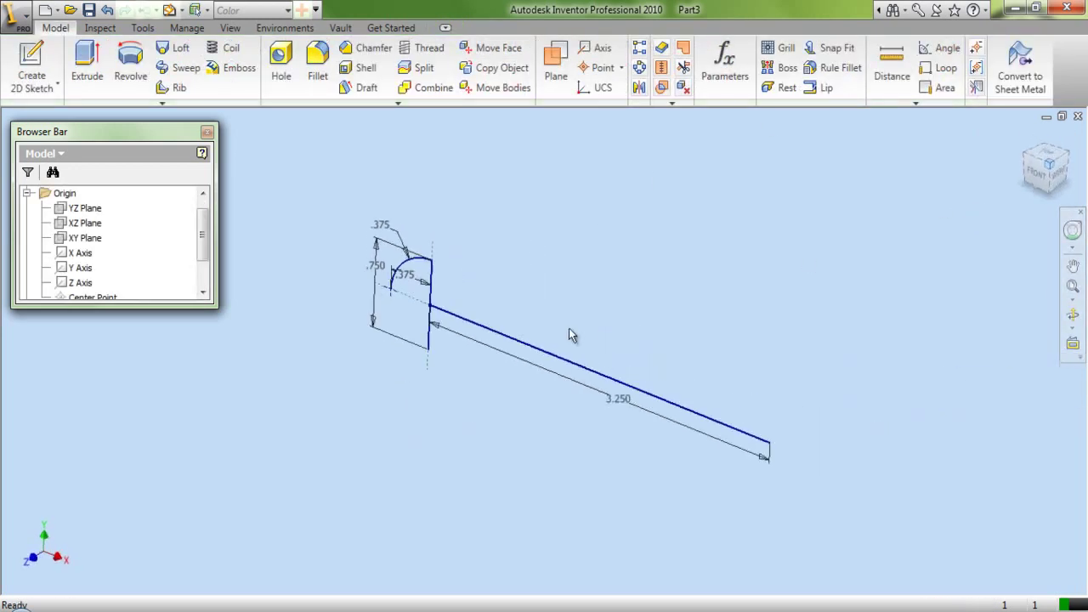
{"action": "left_click", "coordinate": [143, 65]}
{"action": "left_click", "coordinate": [822, 291]}
{"action": "scroll", "coordinate": [406, 223], "scroll_direction": "up", "scroll_amount": 2}
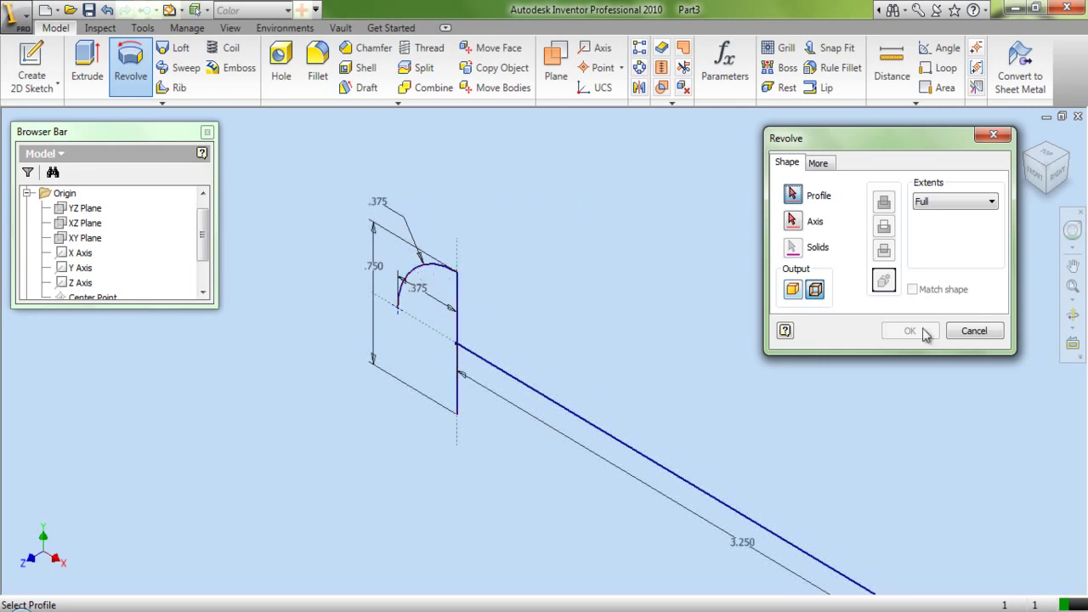
{"action": "left_click", "coordinate": [954, 335]}
Reopen Sketch1 for editing and convert the 0.75 in vertical line to a construction line
{"action": "scroll", "coordinate": [133, 264], "scroll_direction": "down", "scroll_amount": 1}
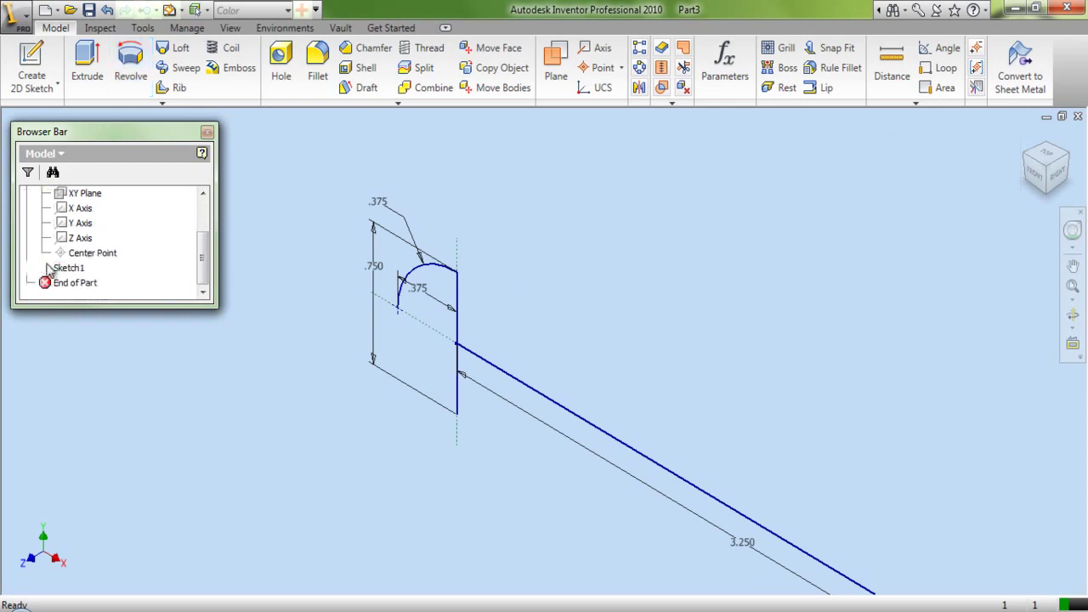
{"action": "double_click", "coordinate": [68, 268]}
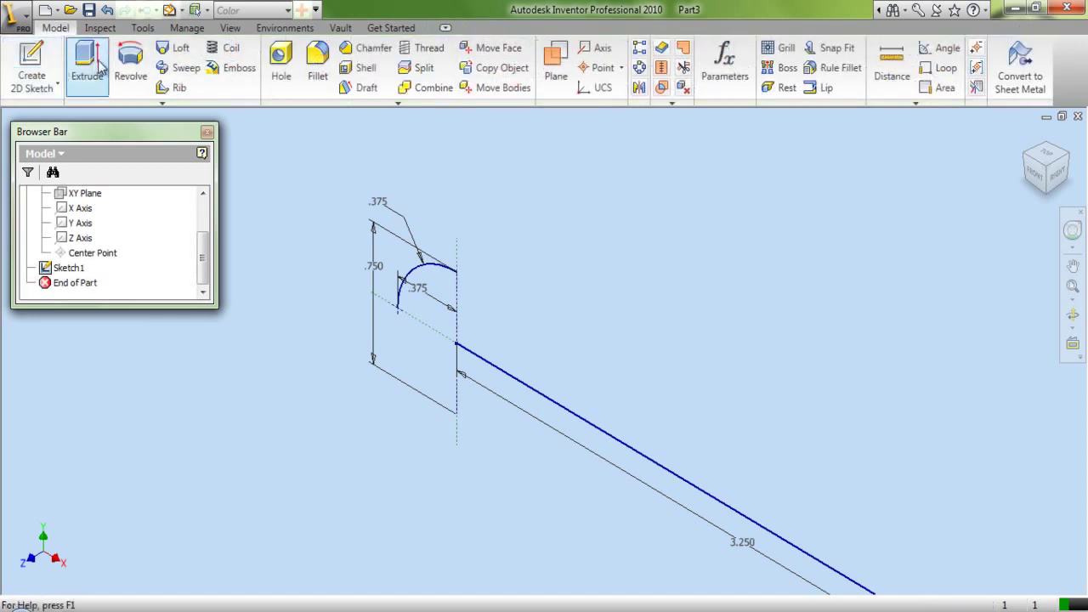
Revolve the arc as a surface through a full turn about the 3.25 in horizontal line
{"action": "left_click", "coordinate": [130, 63]}
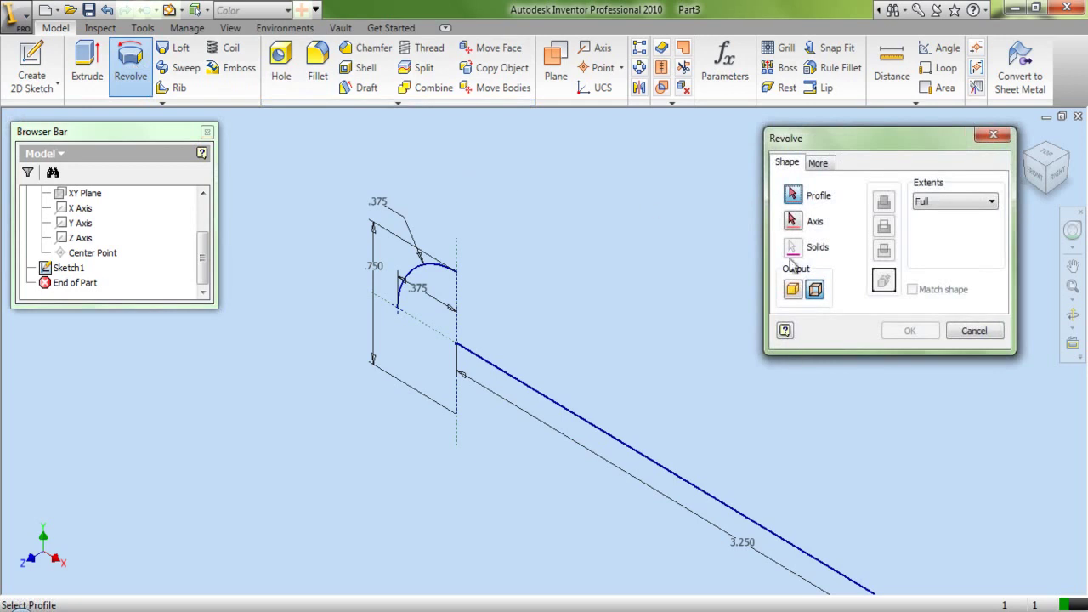
{"action": "left_click", "coordinate": [815, 290]}
{"action": "left_click", "coordinate": [437, 269]}
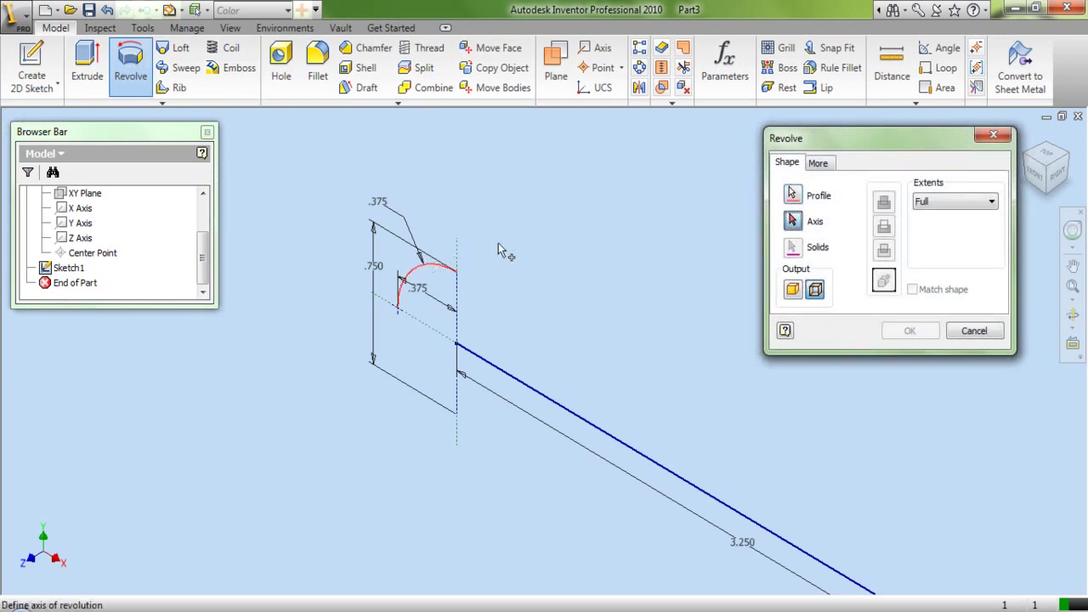
{"action": "left_click", "coordinate": [479, 368]}
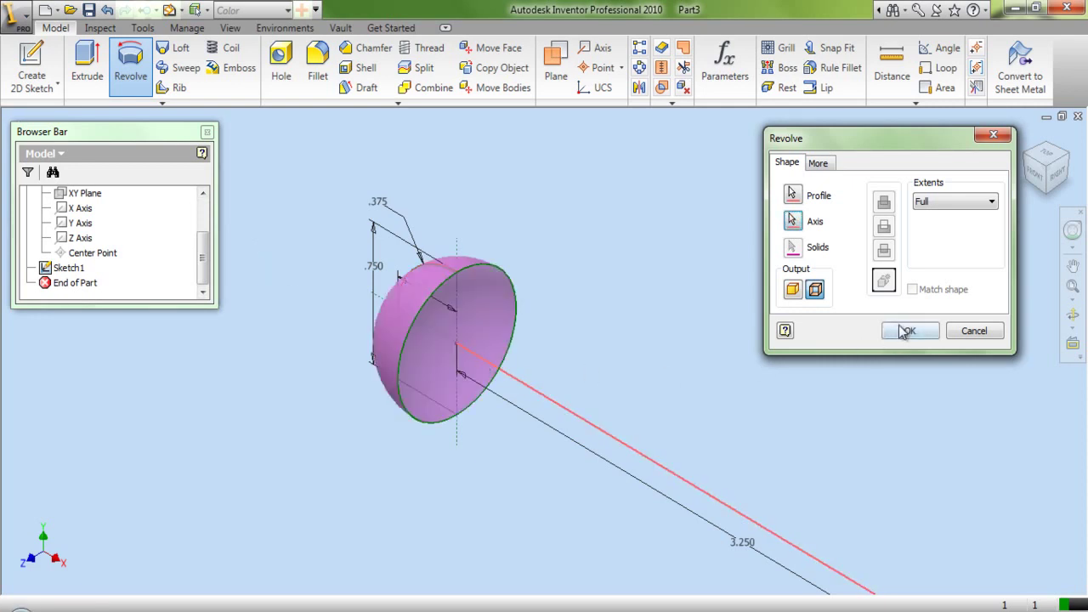
{"action": "left_click", "coordinate": [903, 331]}
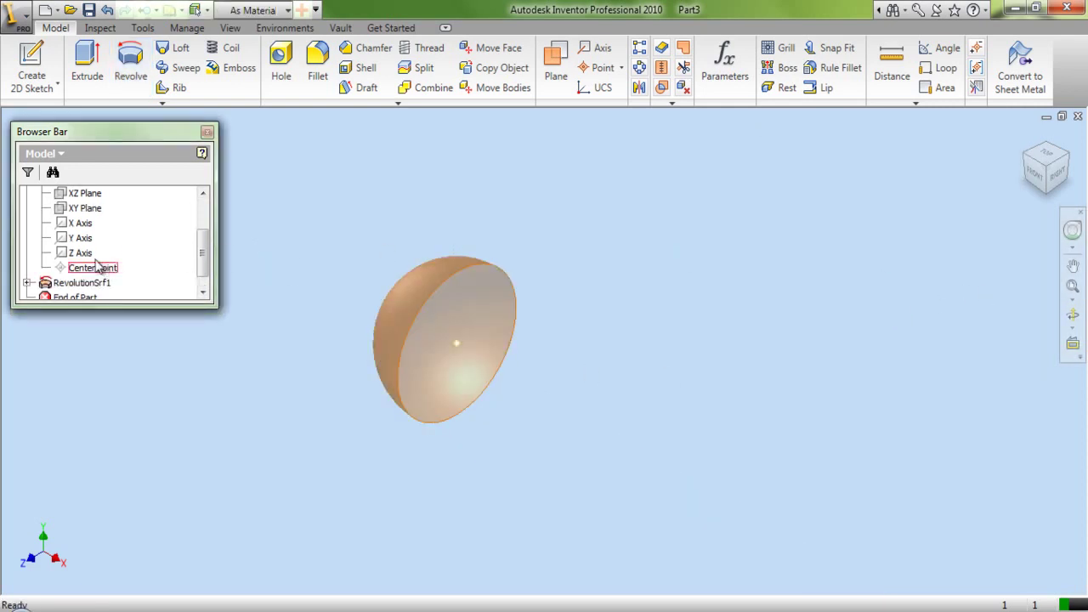
Turn on the visibility of Sketch1 under the revolved surface feature
{"action": "scroll", "coordinate": [102, 268], "scroll_direction": "down", "scroll_amount": 1}
{"action": "left_click", "coordinate": [26, 268]}
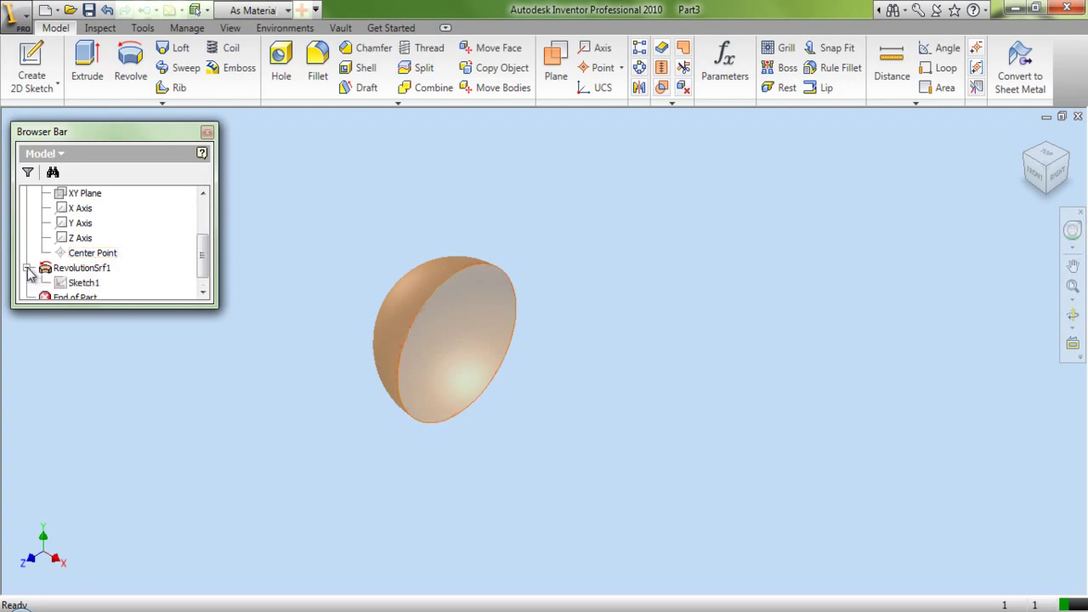
{"action": "left_click", "coordinate": [73, 284]}
{"action": "right_click", "coordinate": [73, 284]}
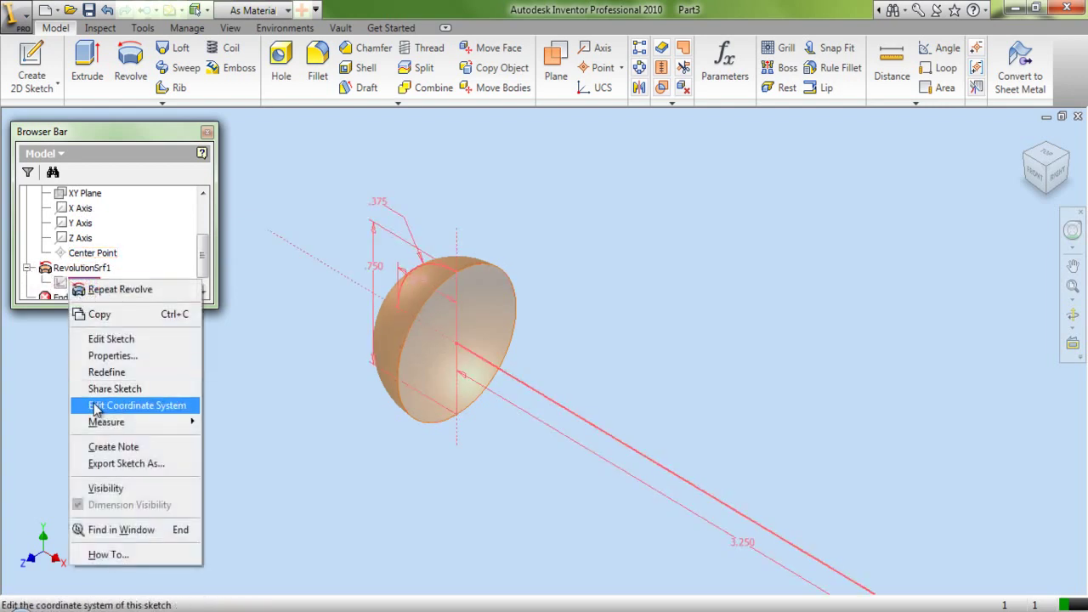
{"action": "left_click", "coordinate": [108, 486]}
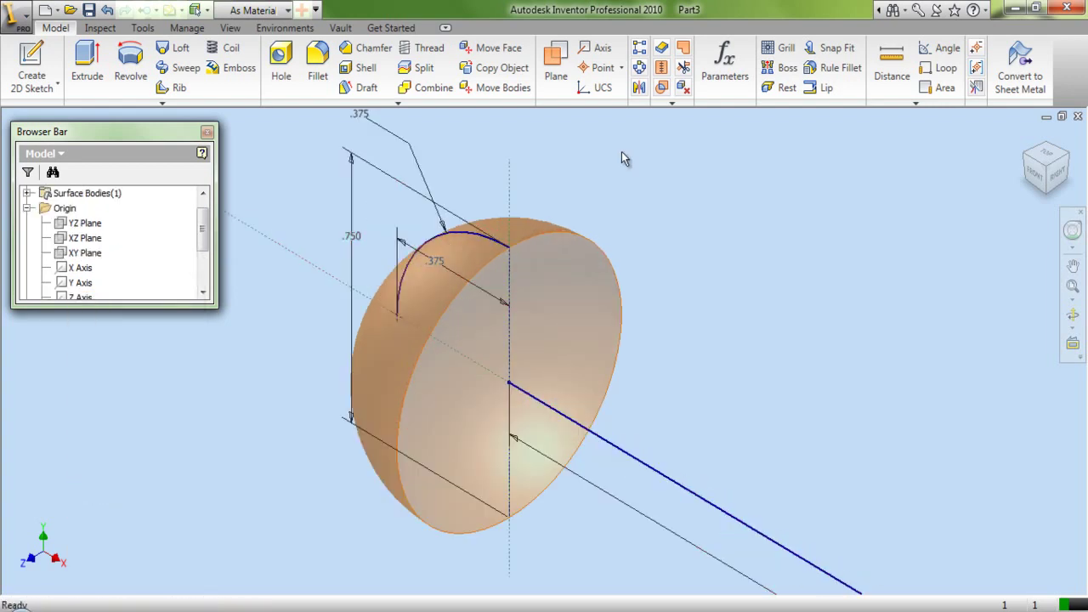
Create a work plane through the arc's endpoint on the axis, tangent to the revolved surface
{"action": "left_click", "coordinate": [556, 67]}
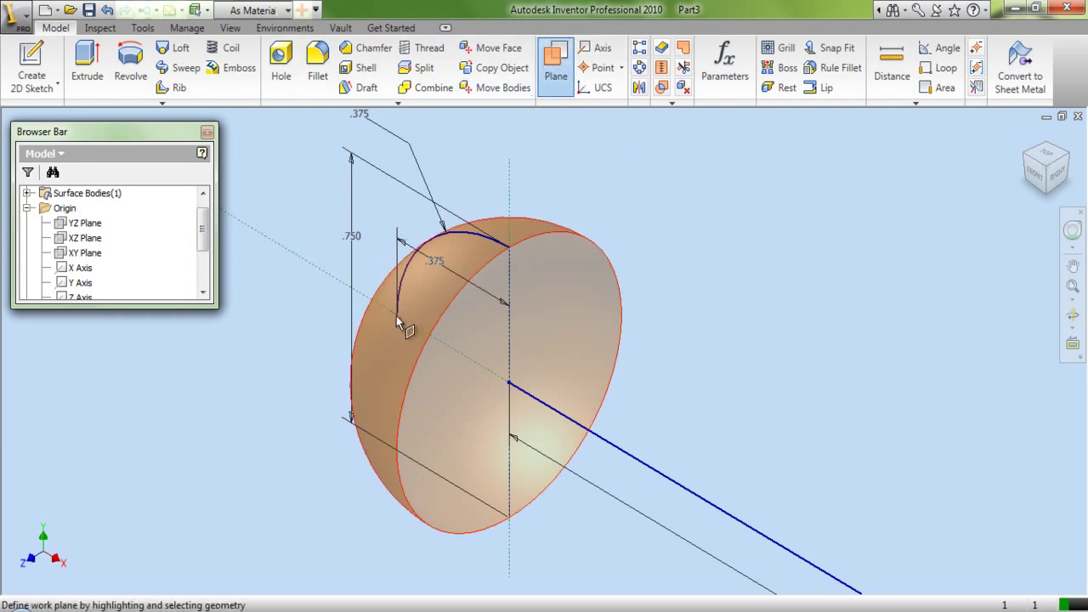
{"action": "left_click_drag", "start_coordinate": [1033, 170], "coordinate": [978, 171]}
{"action": "left_click", "coordinate": [1024, 154]}
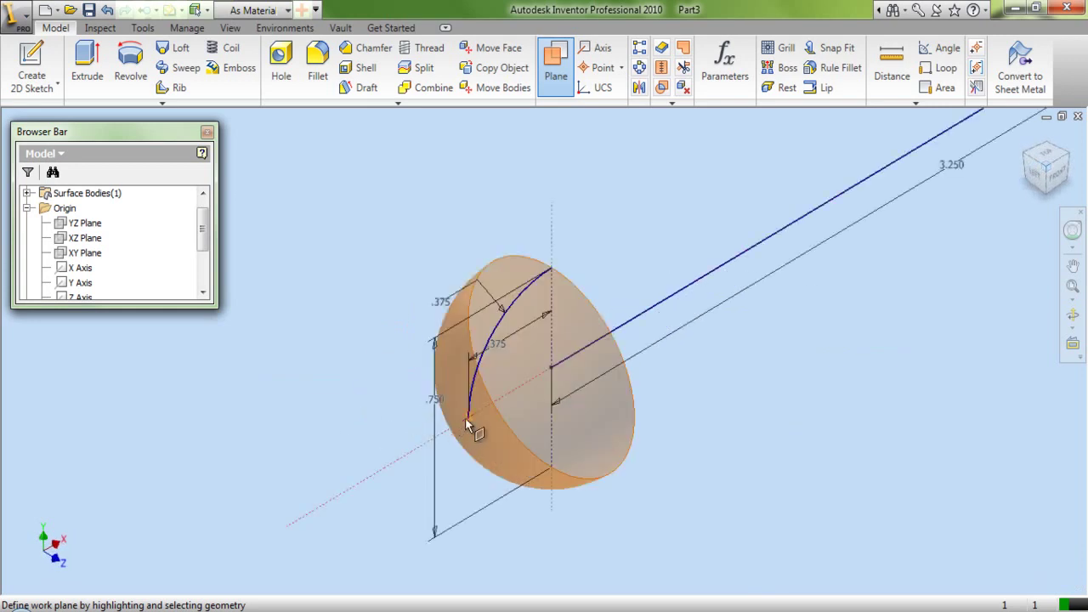
{"action": "left_click", "coordinate": [471, 420]}
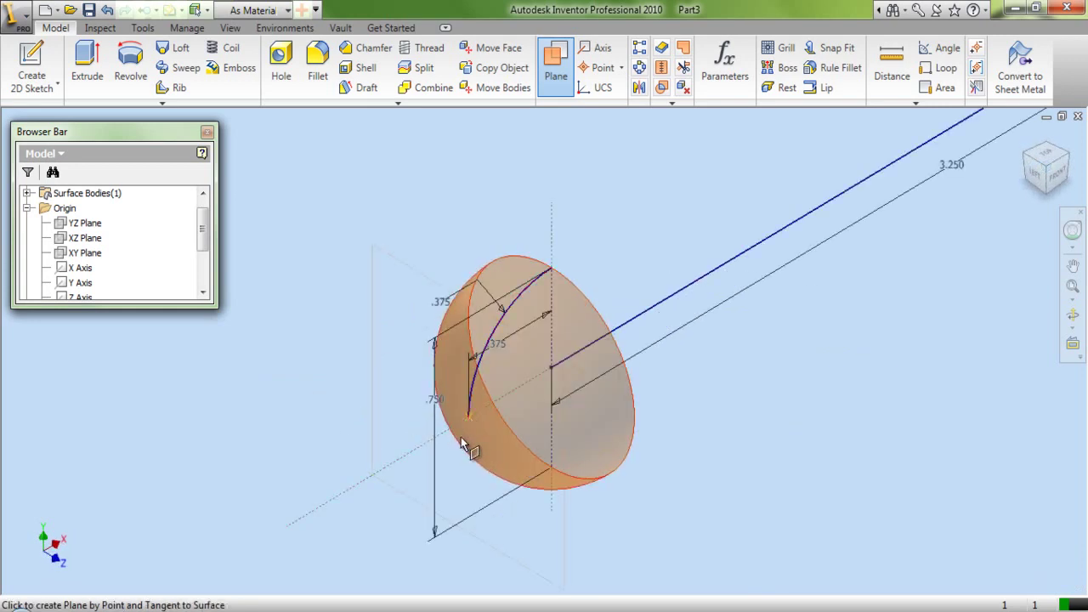
{"action": "left_click", "coordinate": [464, 444]}
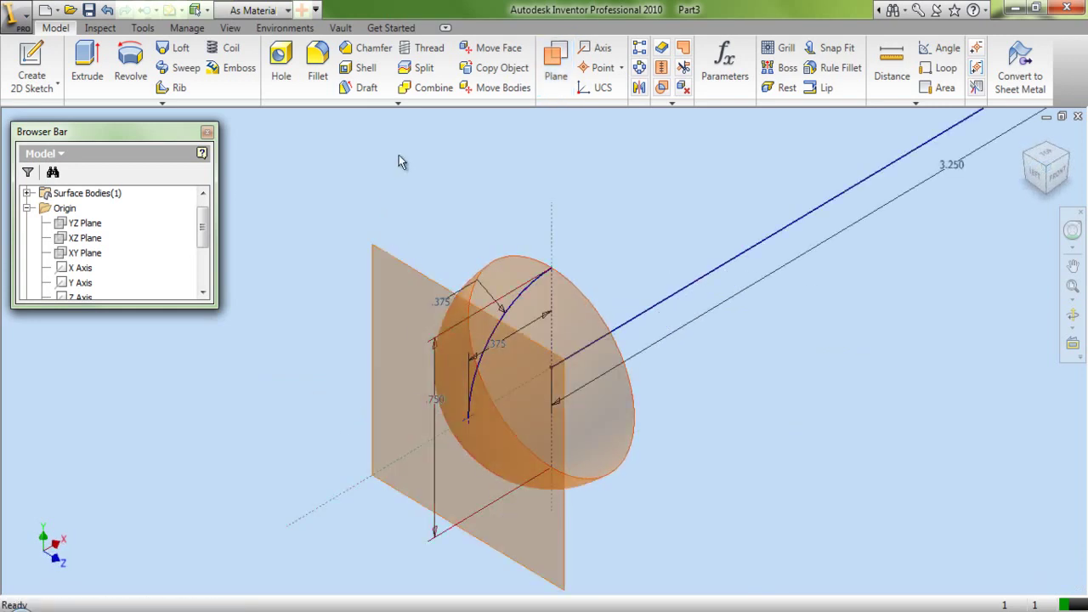
Start a new 2D sketch on the tangent work plane and hide the revolved surface and Sketch1
{"action": "left_click", "coordinate": [1070, 162]}
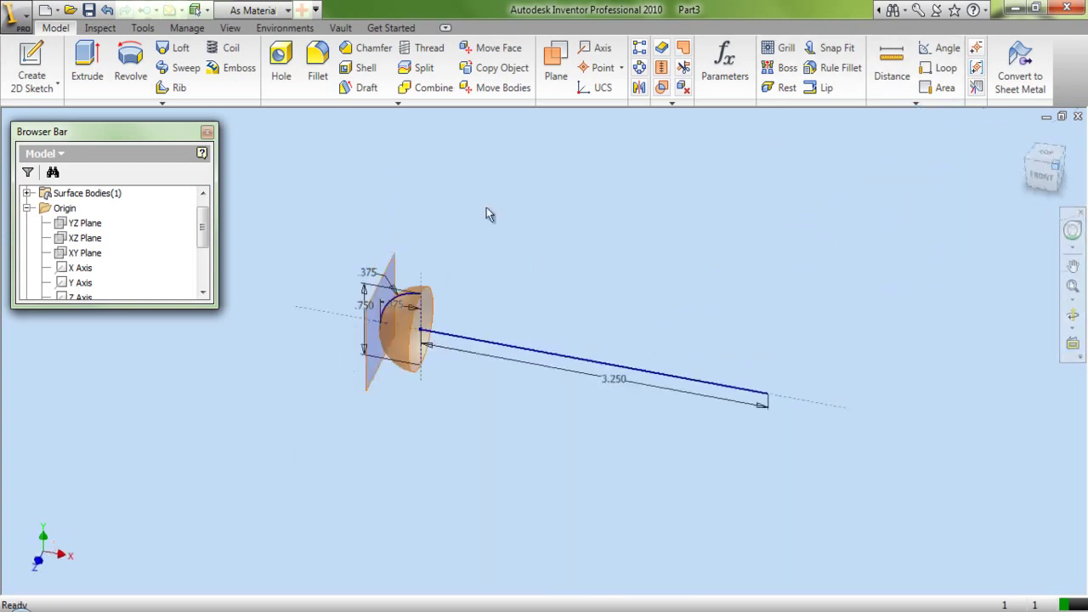
{"action": "left_click", "coordinate": [33, 58]}
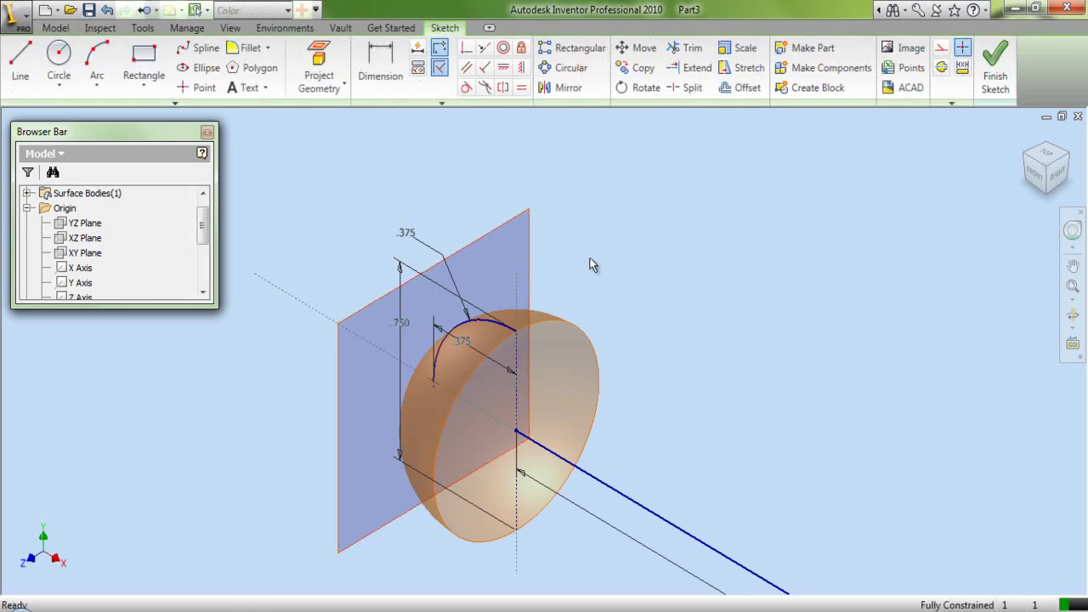
{"action": "scroll", "coordinate": [201, 234], "scroll_direction": "down", "scroll_amount": 3}
{"action": "right_click", "coordinate": [71, 226]}
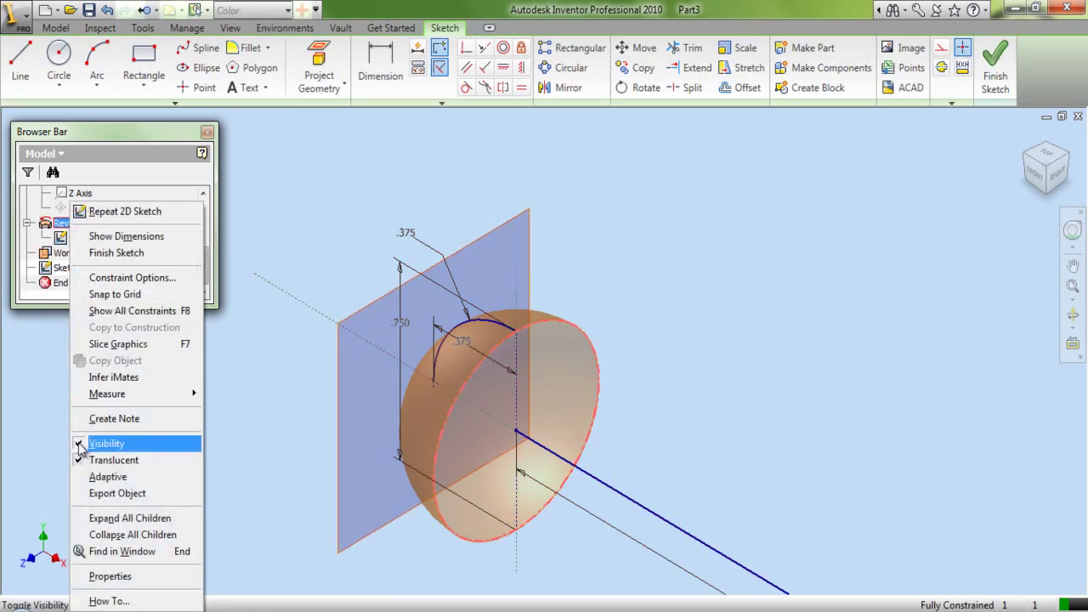
{"action": "left_click", "coordinate": [100, 443]}
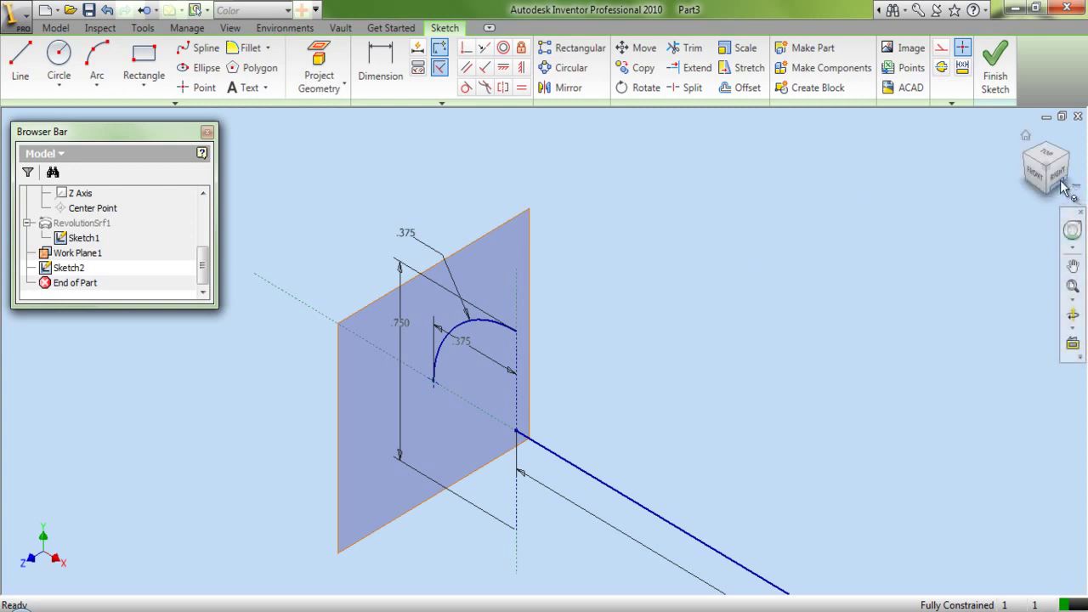
{"action": "right_click", "coordinate": [78, 241]}
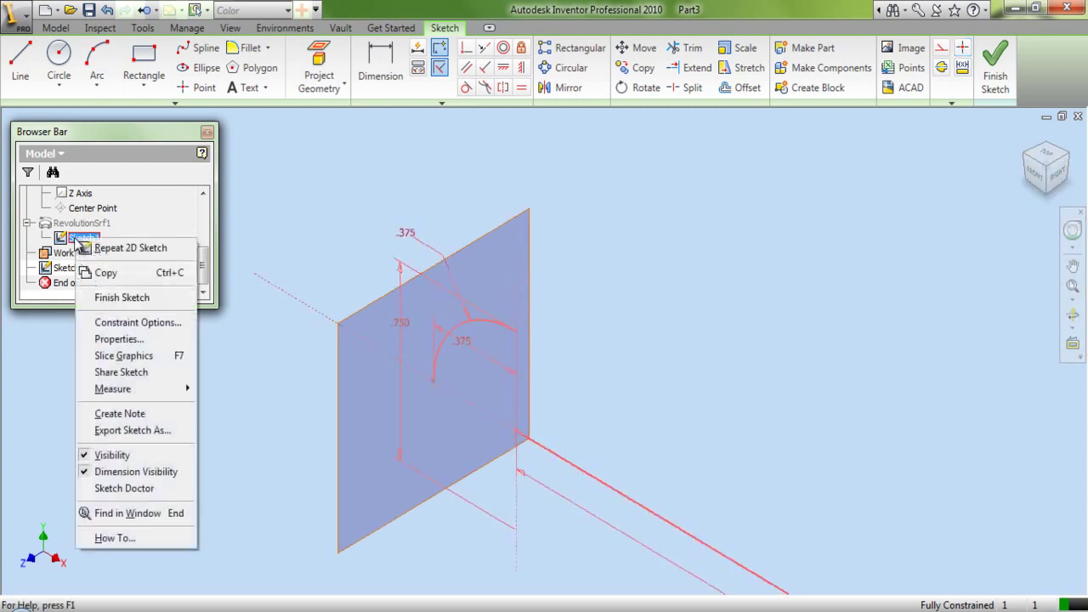
{"action": "left_click", "coordinate": [105, 458]}
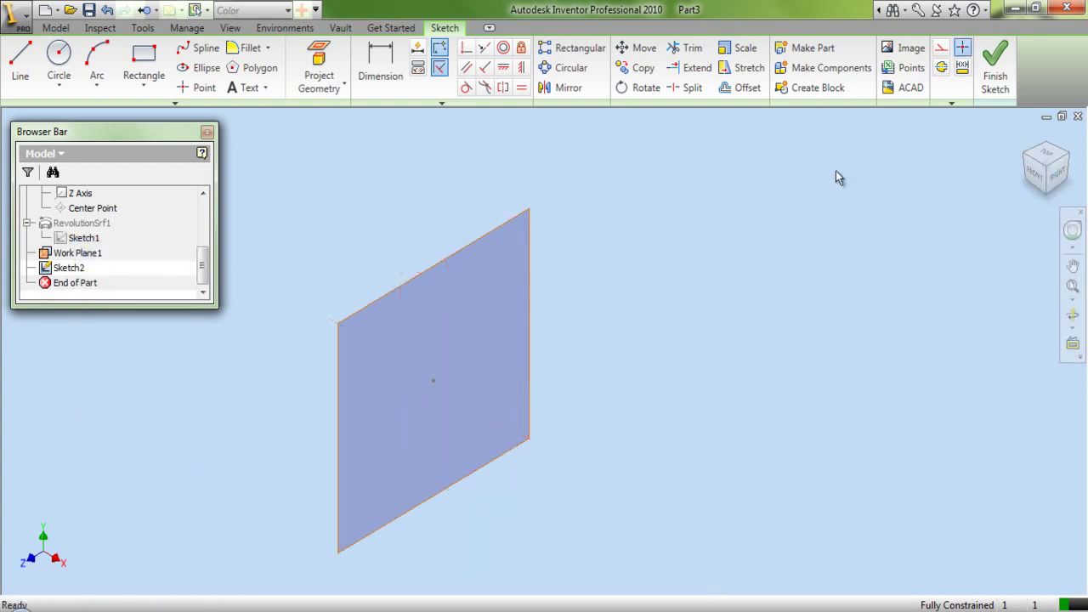
Project the XZ and XY origin planes into the sketch and convert the projected lines to construction lines
{"action": "left_click", "coordinate": [1057, 175]}
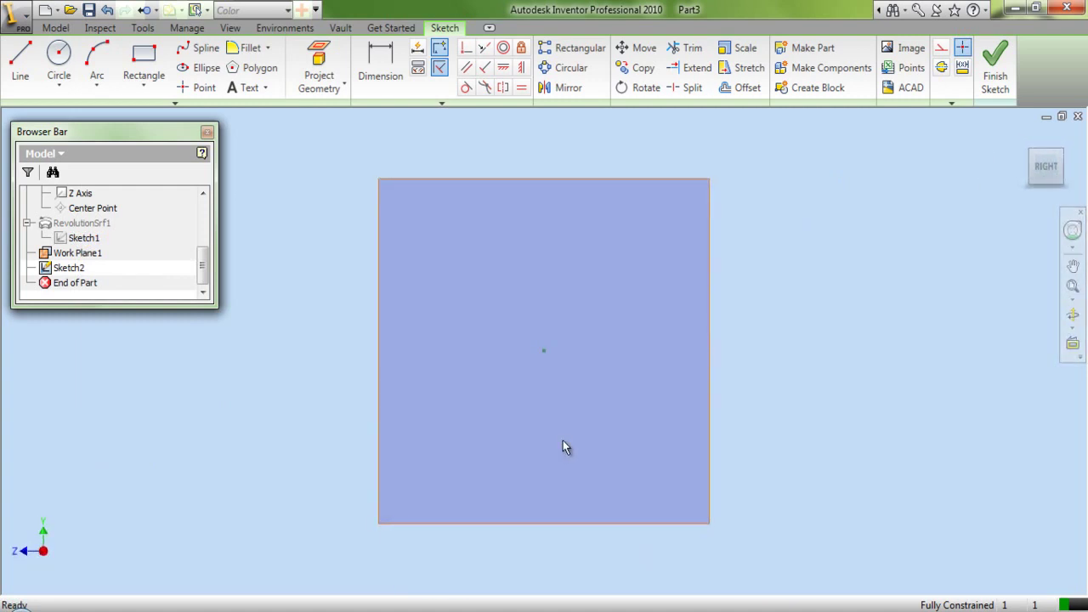
{"action": "left_click", "coordinate": [320, 64]}
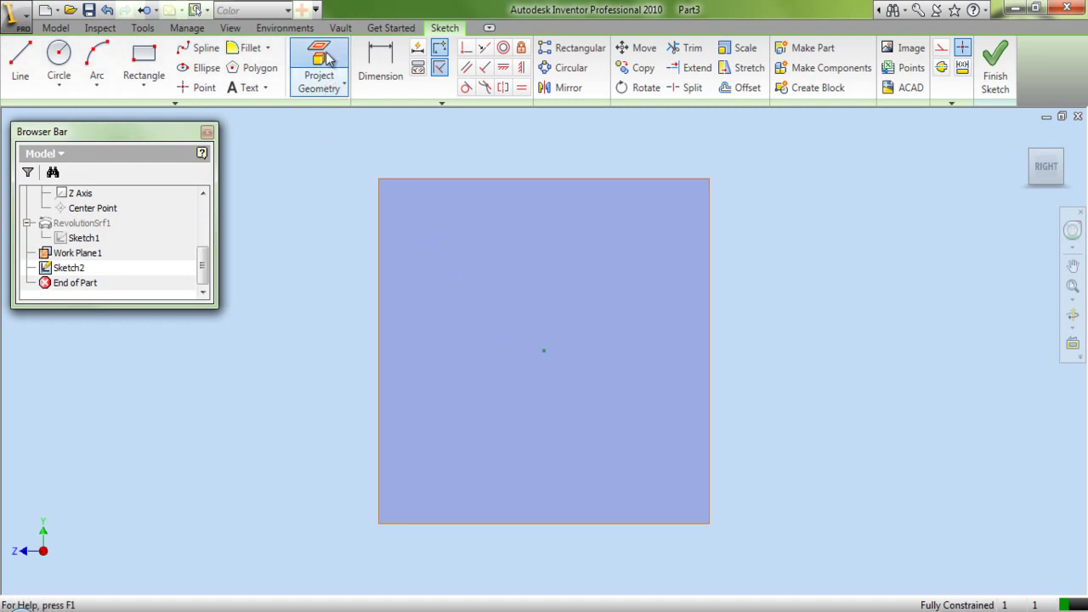
{"action": "scroll", "coordinate": [96, 242], "scroll_direction": "up", "scroll_amount": 2}
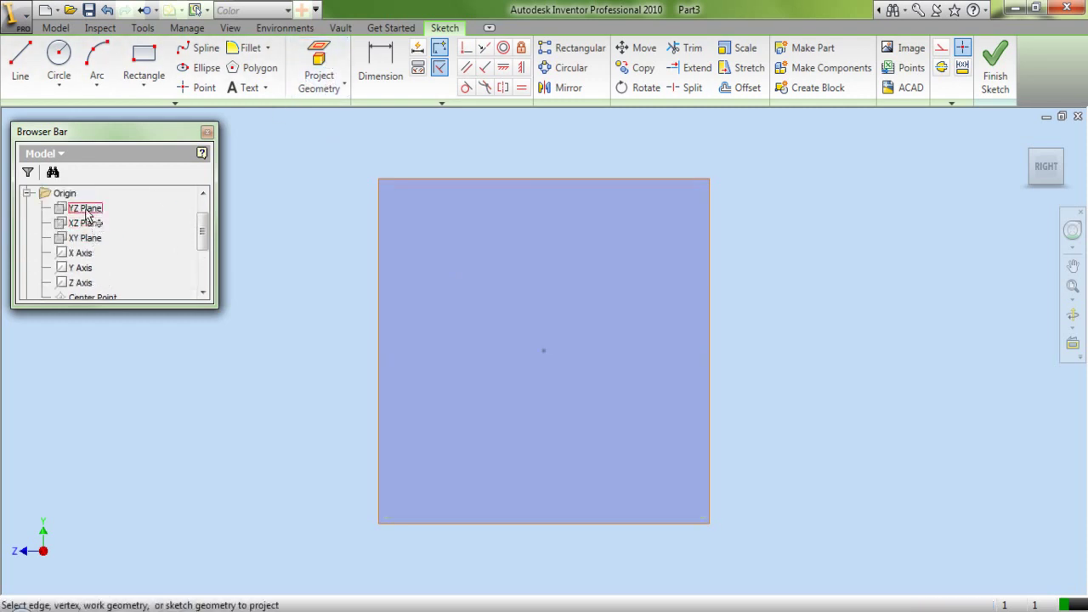
{"action": "left_click", "coordinate": [89, 225]}
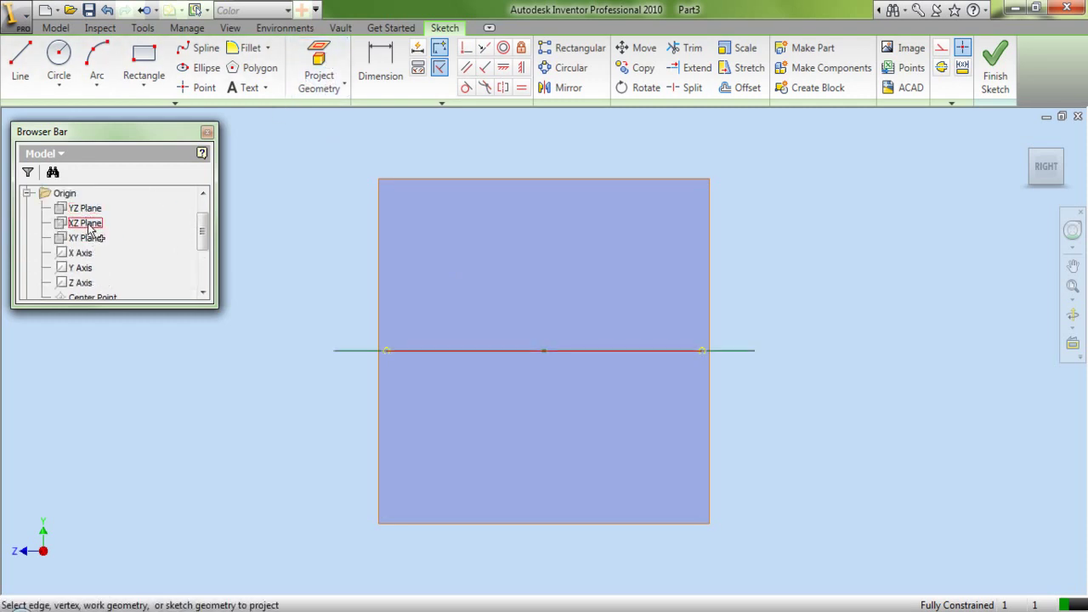
{"action": "right_click", "coordinate": [284, 192]}
{"action": "left_click", "coordinate": [293, 204]}
{"action": "left_click_drag", "start_coordinate": [284, 125], "coordinate": [846, 586]}
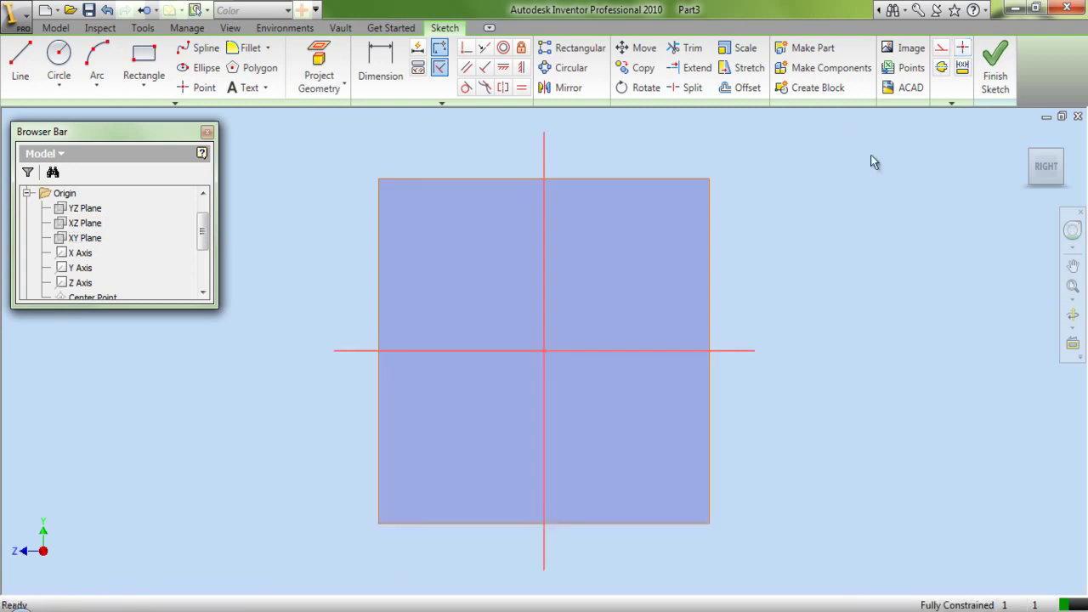
{"action": "left_click", "coordinate": [941, 47]}
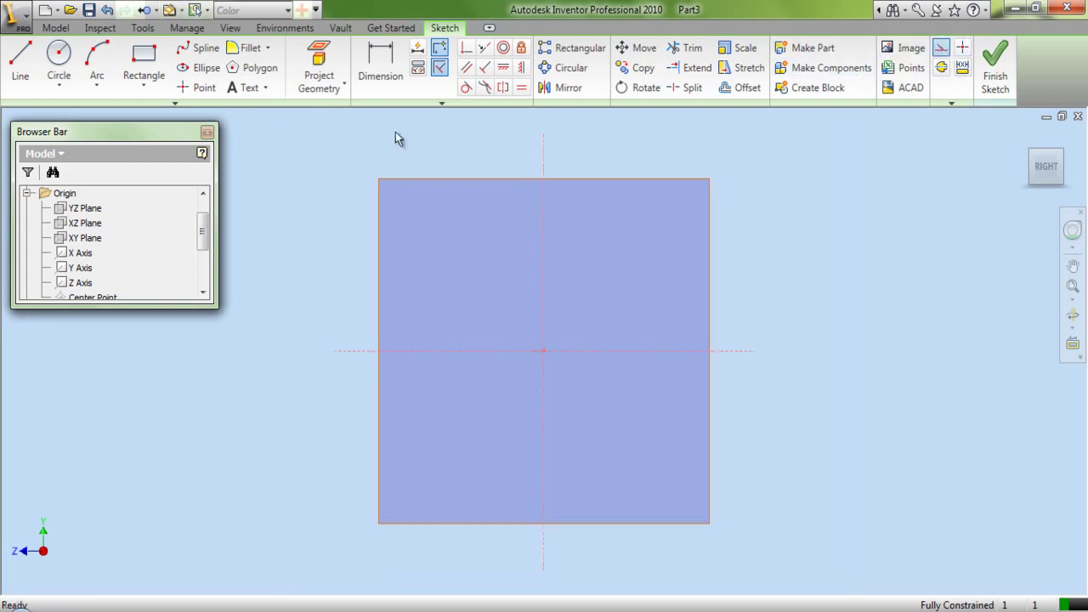
Draw a six-sided inscribed polygon centred on the intersection of the two construction lines
{"action": "left_click", "coordinate": [252, 67]}
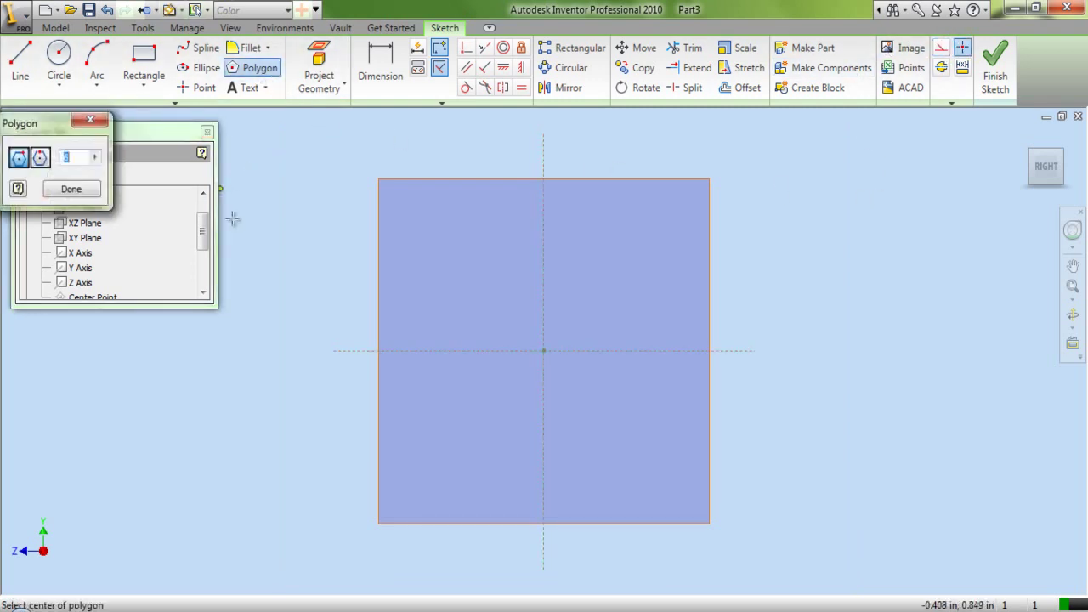
{"action": "left_click", "coordinate": [545, 351]}
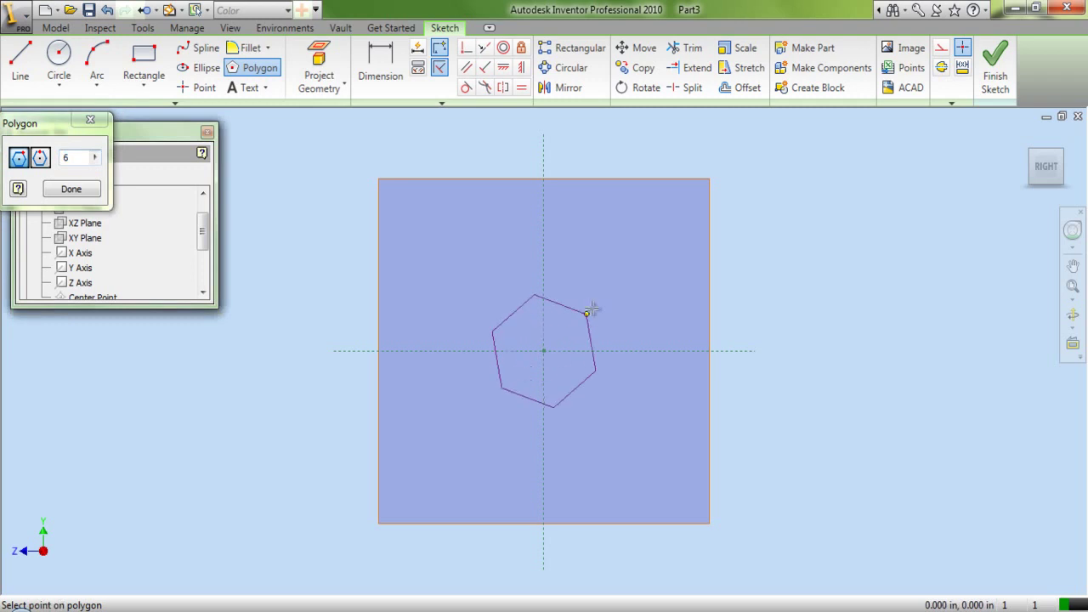
{"action": "left_click", "coordinate": [675, 252]}
{"action": "right_click", "coordinate": [781, 222]}
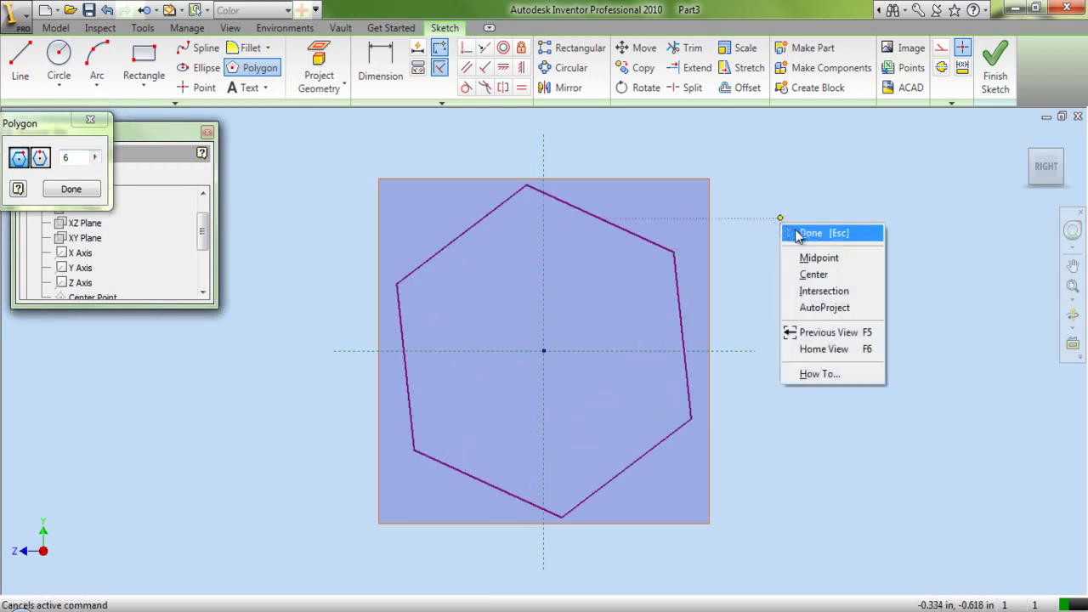
{"action": "left_click", "coordinate": [799, 232]}
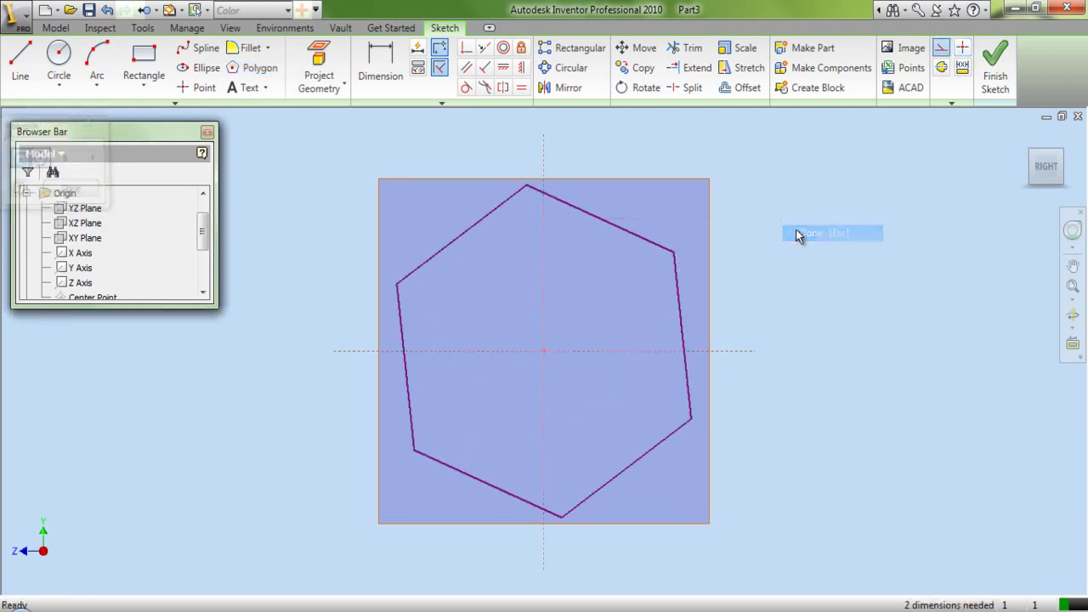
Constrain the hexagon's upper edge perpendicular to the vertical construction line
{"action": "left_click", "coordinate": [464, 51]}
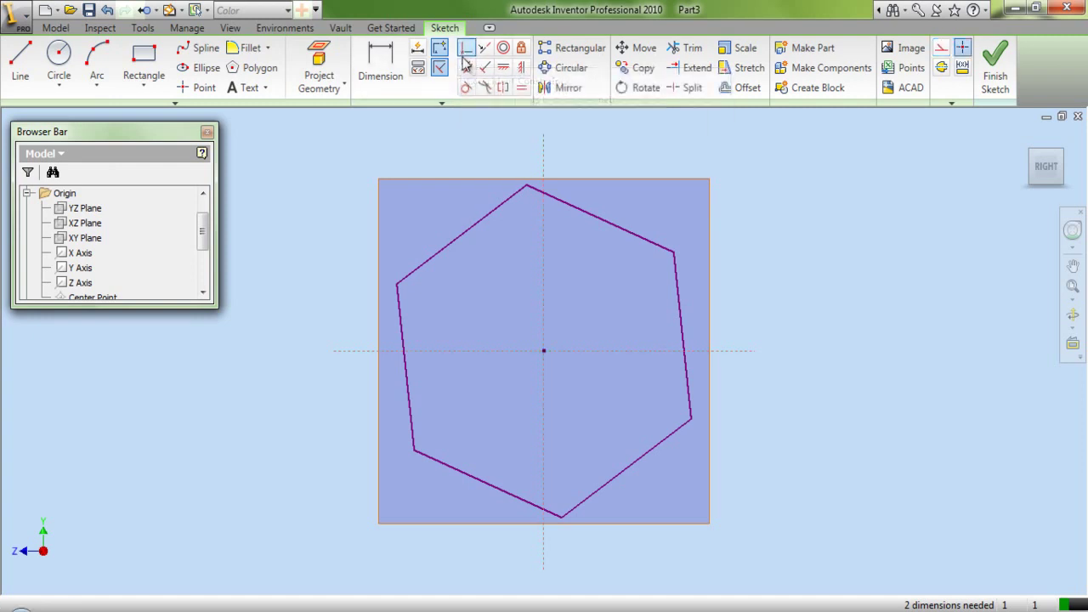
{"action": "left_click", "coordinate": [600, 219]}
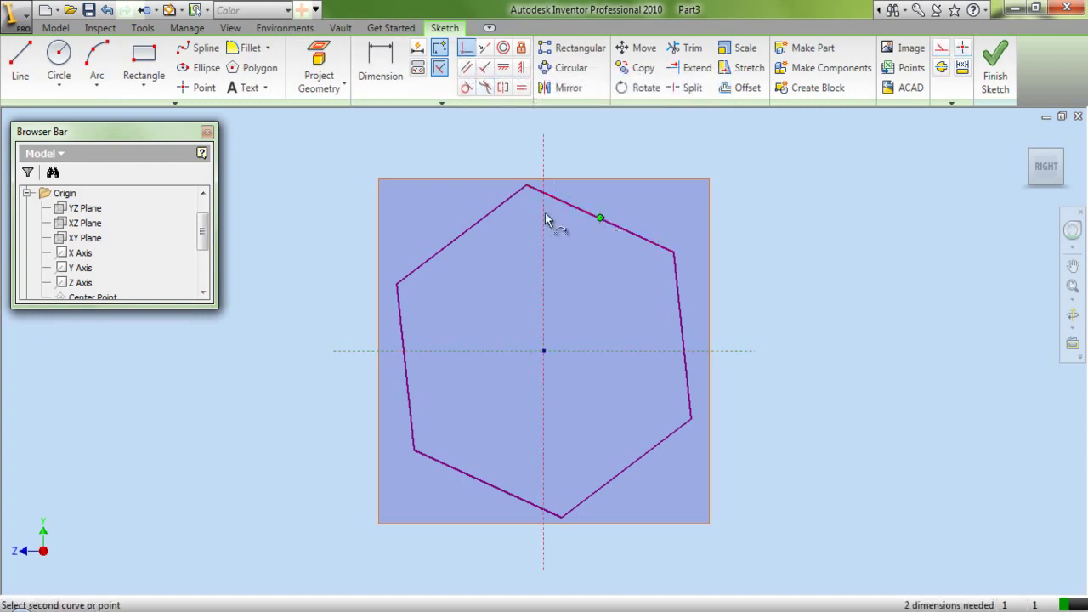
{"action": "left_click", "coordinate": [545, 218]}
{"action": "right_click", "coordinate": [470, 154]}
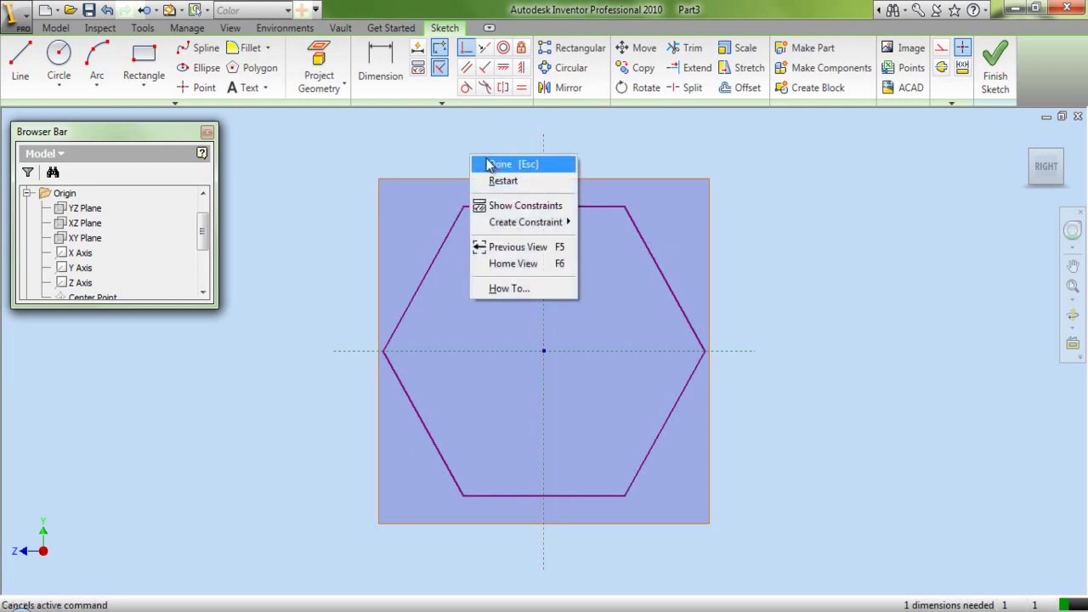
{"action": "left_click", "coordinate": [491, 165]}
Dimension the hexagon's top edge as 0.346 in
{"action": "left_click", "coordinate": [381, 68]}
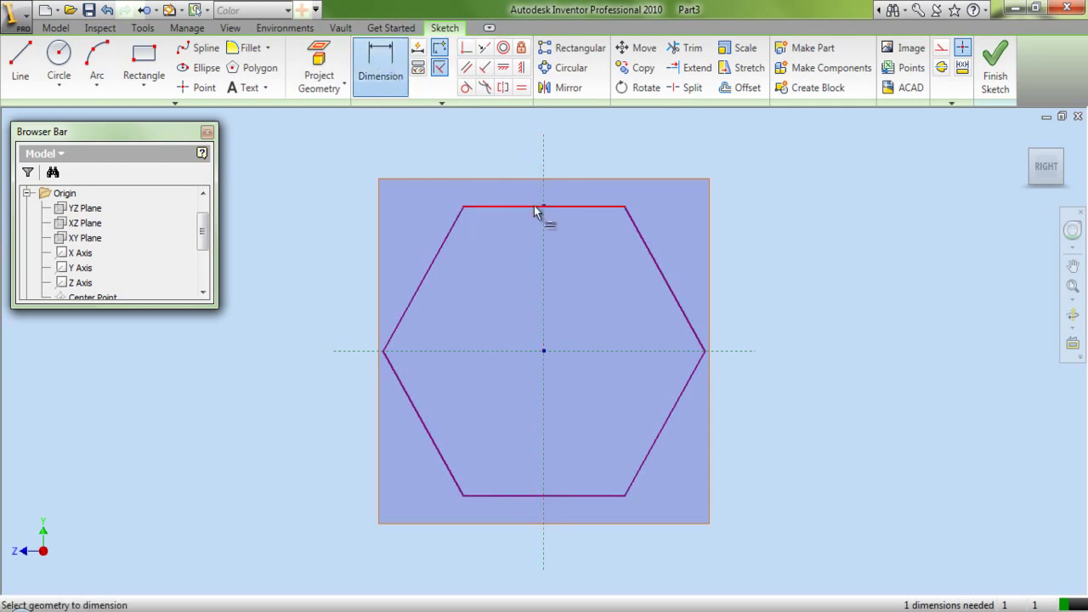
{"action": "left_click", "coordinate": [536, 208]}
{"action": "left_click", "coordinate": [527, 170]}
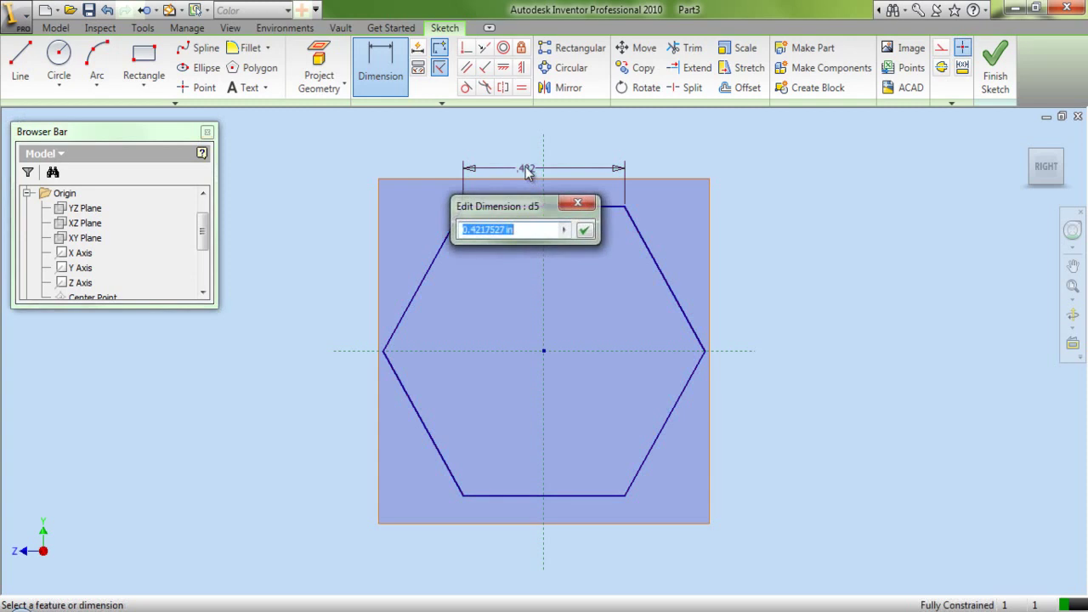
{"action": "type", "text": "0.346"}
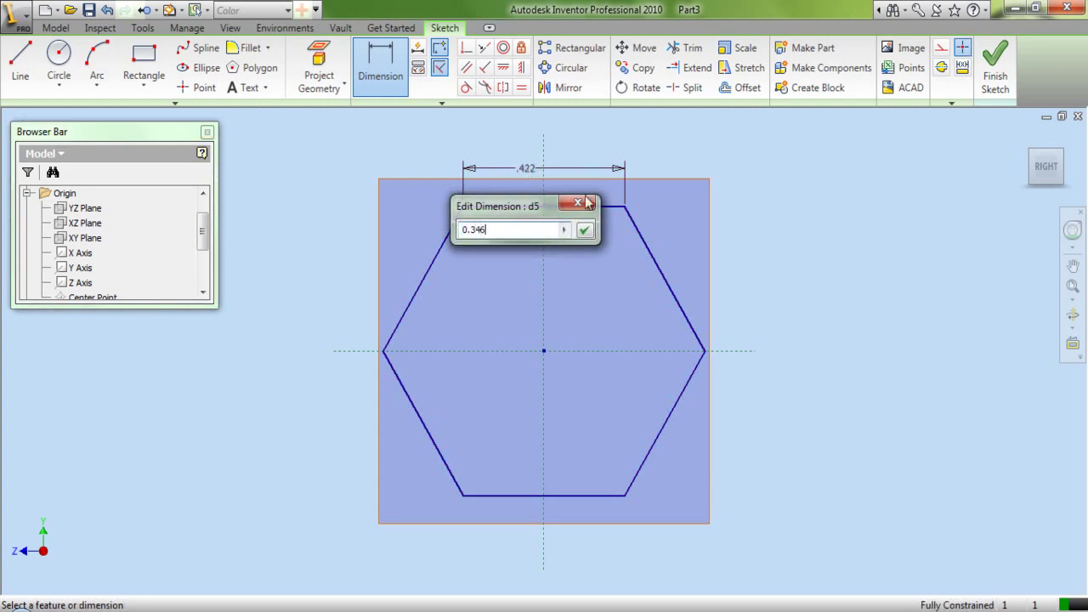
{"action": "left_click", "coordinate": [587, 231]}
{"action": "right_click", "coordinate": [592, 270]}
{"action": "left_click", "coordinate": [621, 278]}
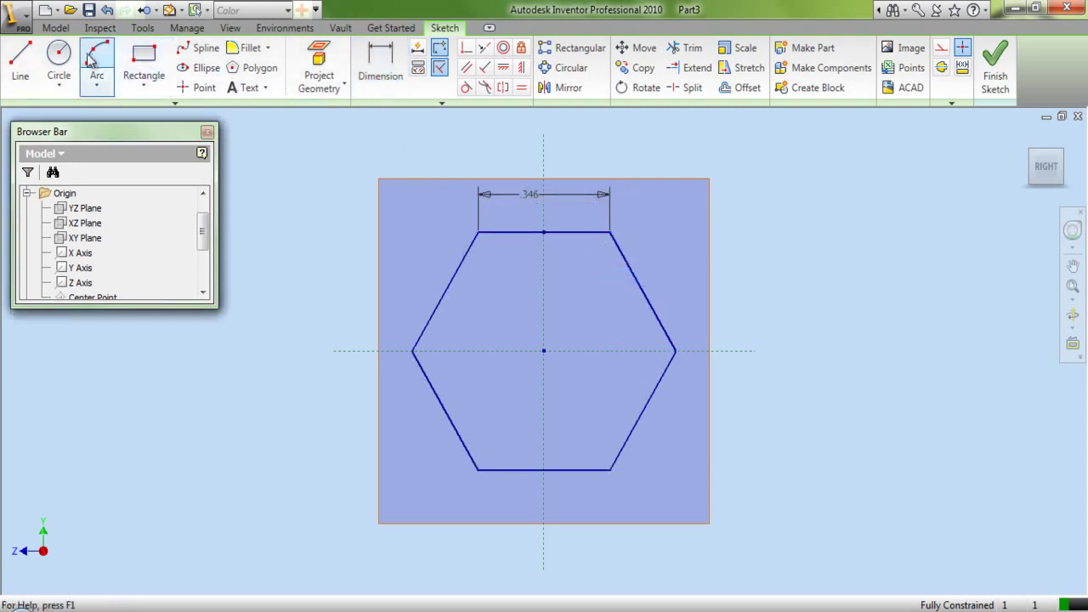
Draw a circle from the hexagon's centre to the midpoint of its top edge
{"action": "left_click", "coordinate": [59, 59]}
{"action": "left_click", "coordinate": [544, 350]}
{"action": "left_click", "coordinate": [544, 233]}
{"action": "right_click", "coordinate": [575, 269]}
{"action": "left_click", "coordinate": [583, 281]}
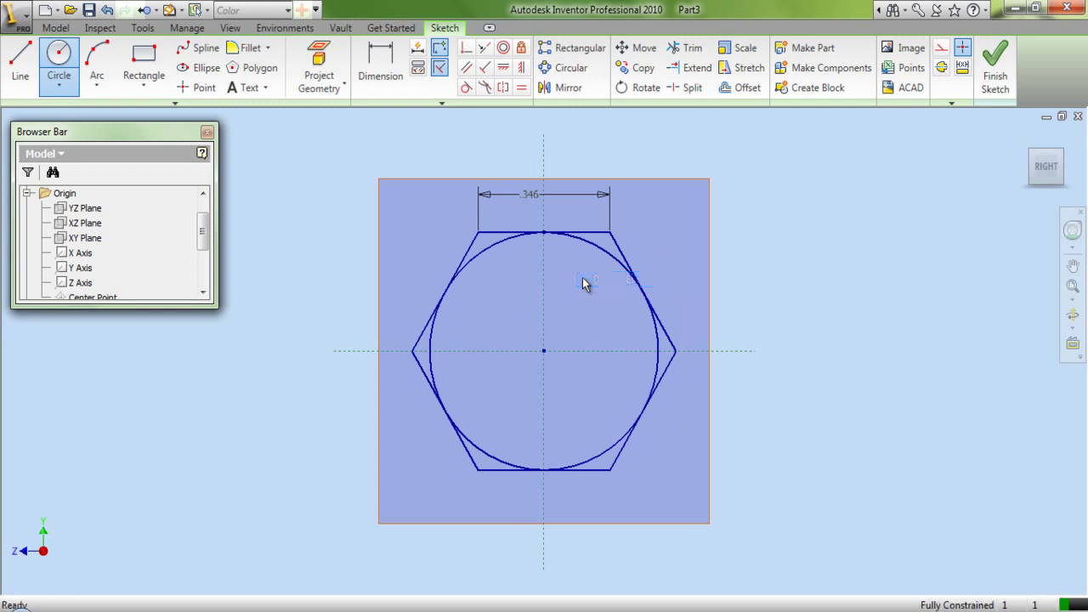
Draw a line from the hexagon's centre to its upper-left vertex
{"action": "key", "text": "l"}
{"action": "left_click", "coordinate": [544, 351]}
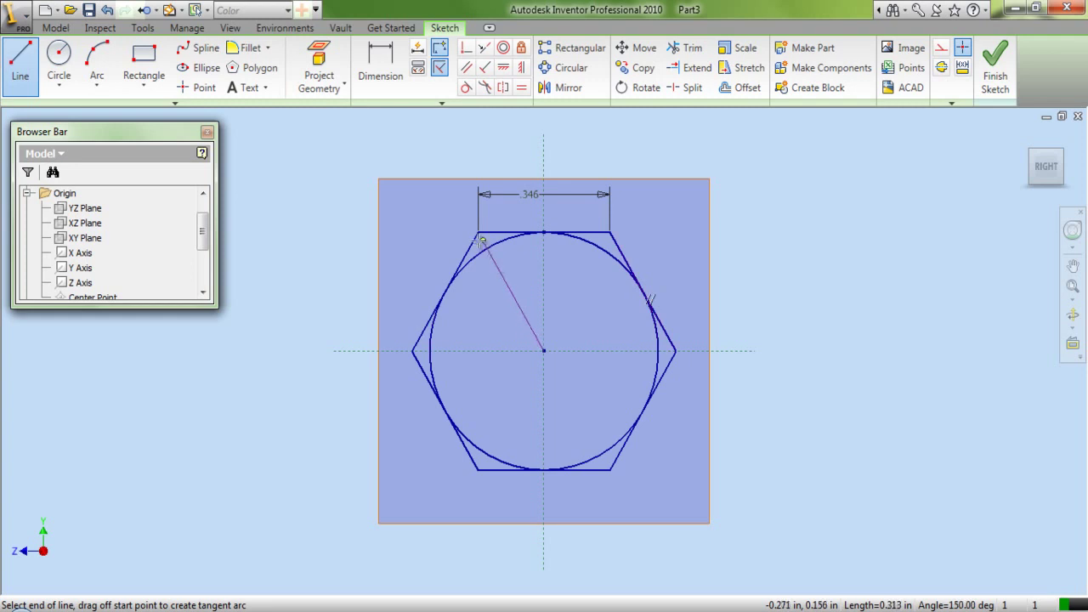
{"action": "key", "text": "Escape"}
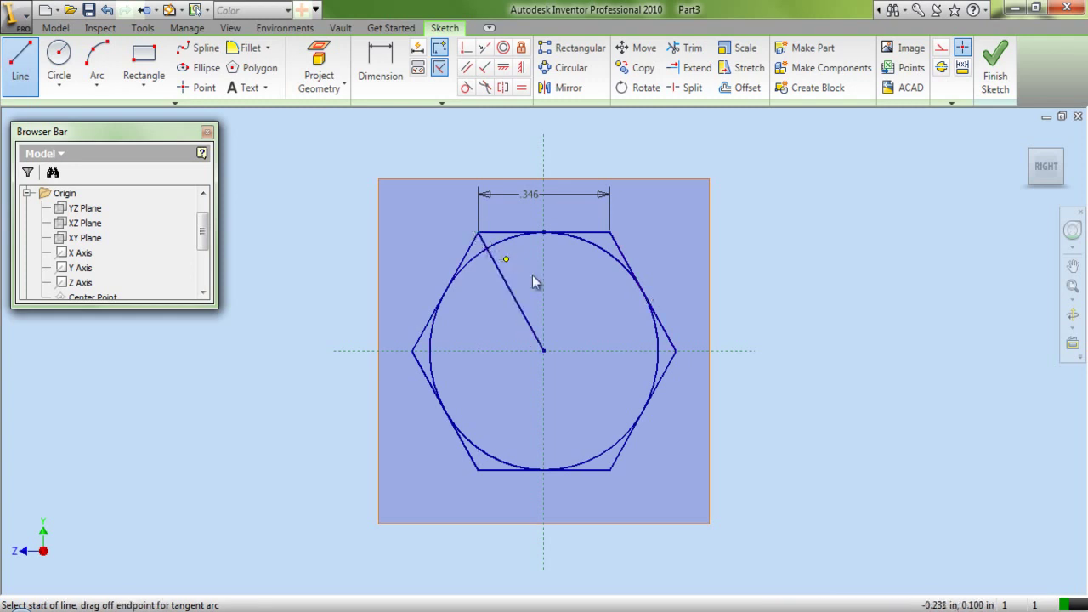
{"action": "right_click", "coordinate": [508, 260]}
{"action": "left_click", "coordinate": [541, 269]}
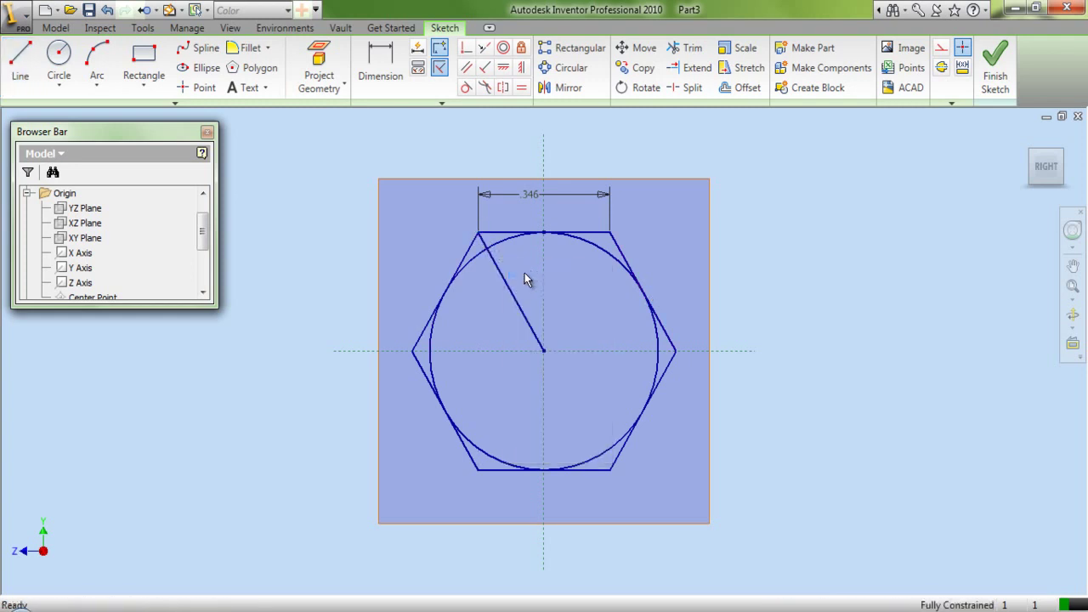
Place a sketch point at the intersection of the diagonal line and the circle
{"action": "left_click", "coordinate": [189, 89]}
{"action": "right_click", "coordinate": [483, 277]}
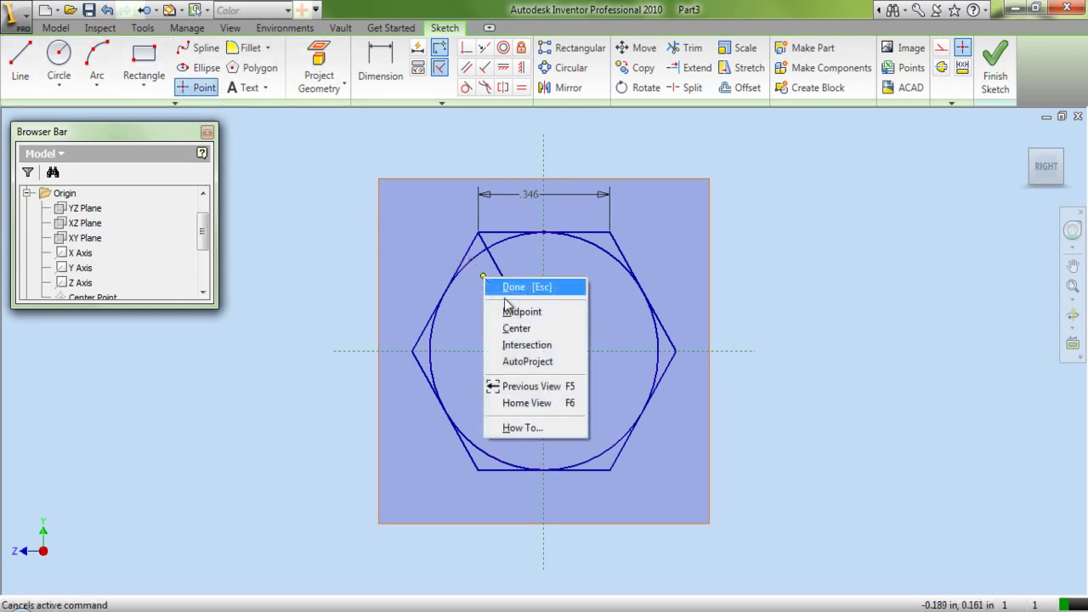
{"action": "left_click", "coordinate": [525, 345]}
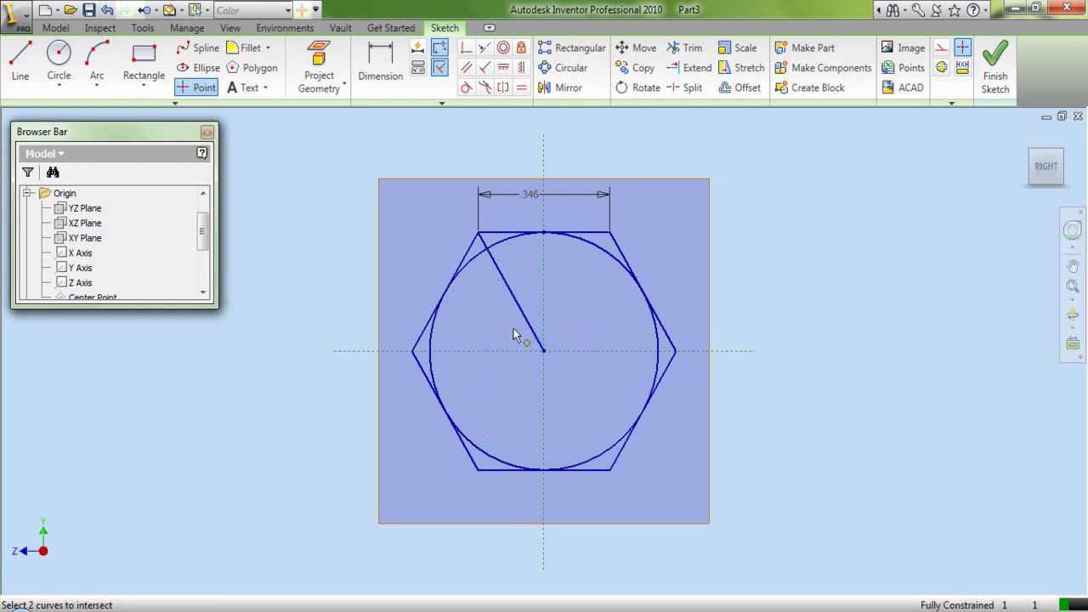
{"action": "left_click", "coordinate": [488, 251]}
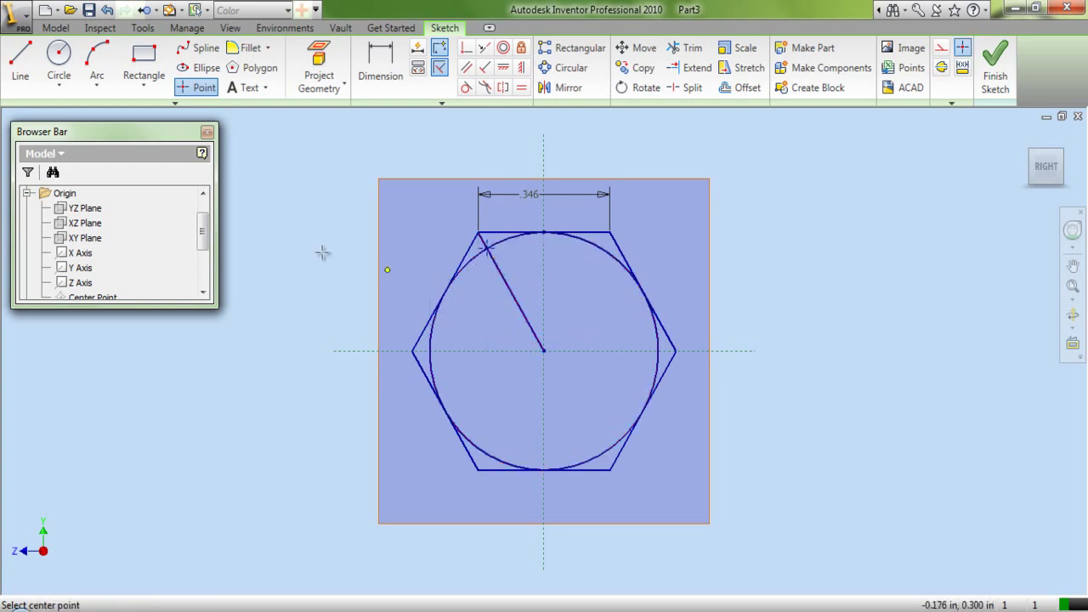
Draw a circle about 0.154 in in diameter centred on the sketch point near the hexagon's upper-left vertex
{"action": "left_click", "coordinate": [59, 57]}
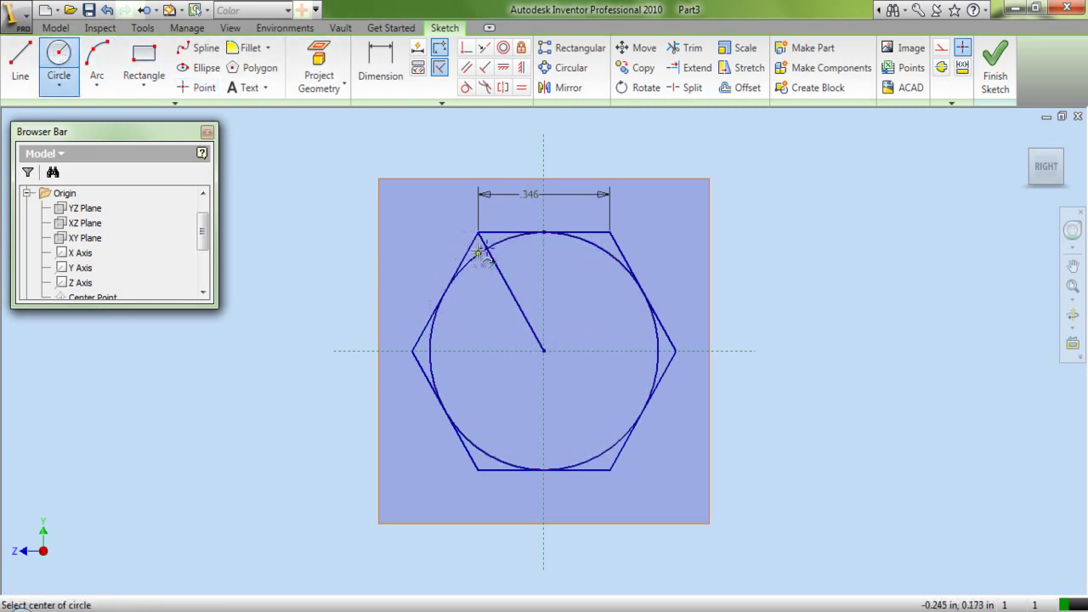
{"action": "left_click", "coordinate": [488, 248]}
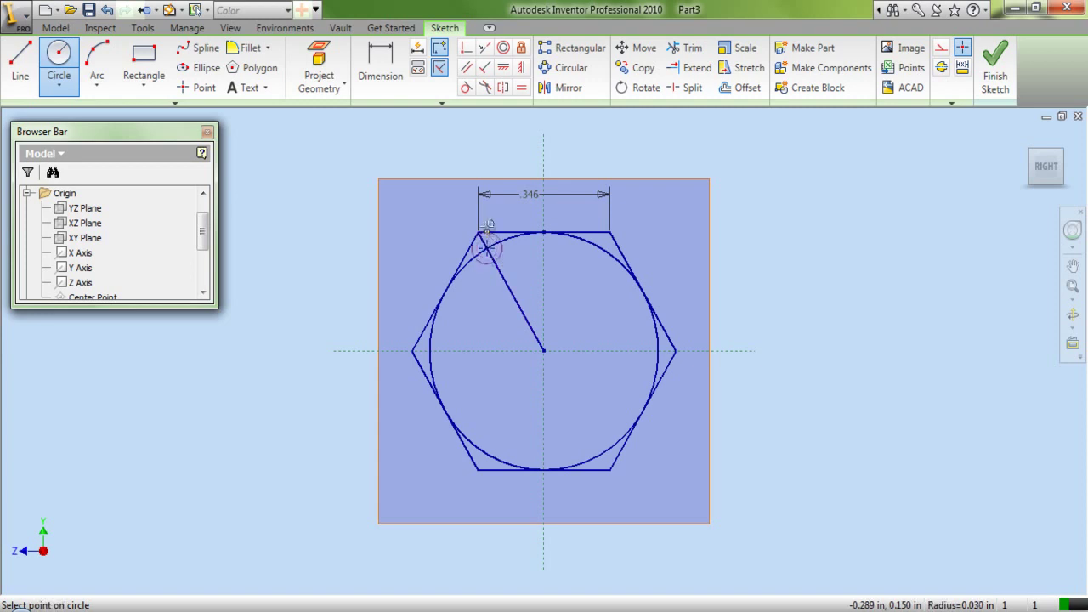
{"action": "left_click", "coordinate": [481, 219]}
{"action": "right_click", "coordinate": [497, 152]}
{"action": "left_click", "coordinate": [528, 162]}
Dimension the small corner circle's diameter as 0.1500 in
{"action": "left_click", "coordinate": [379, 68]}
{"action": "left_click", "coordinate": [482, 235]}
{"action": "left_click", "coordinate": [471, 244]}
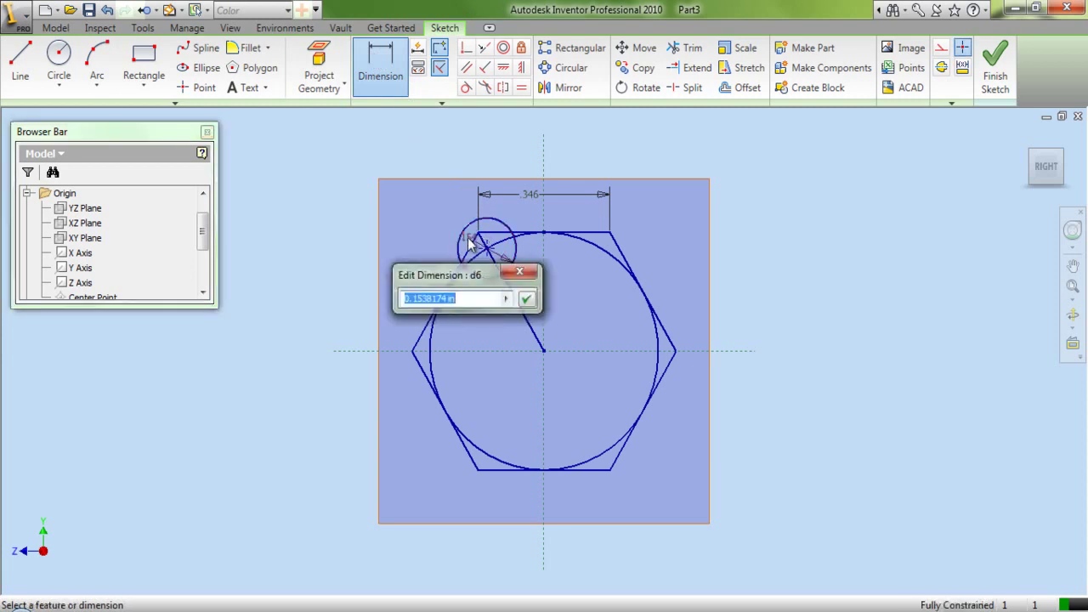
{"action": "type", "text": "0.1500"}
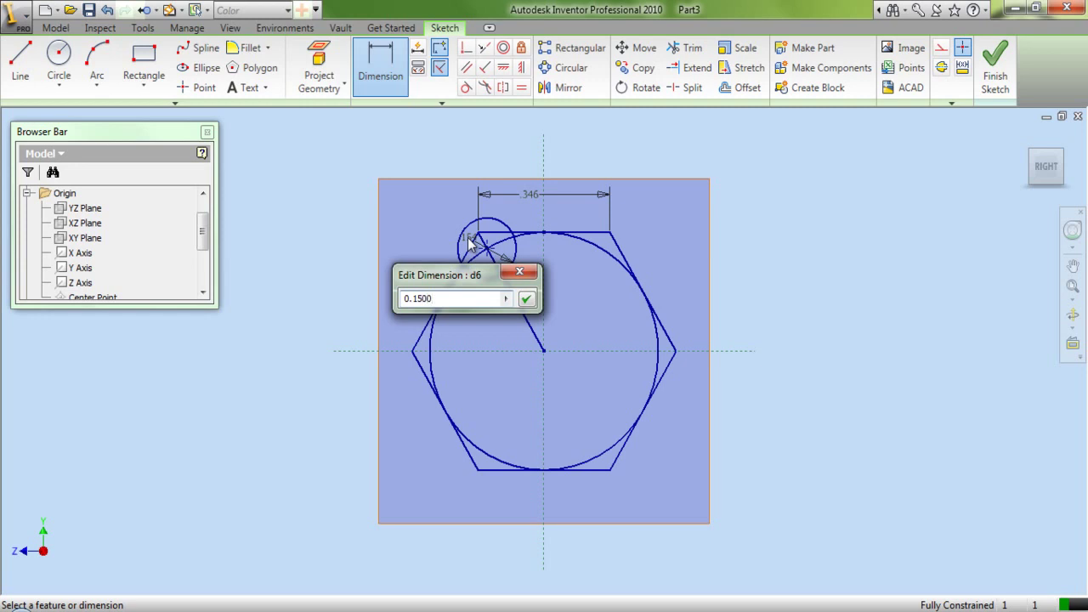
{"action": "left_click", "coordinate": [526, 299]}
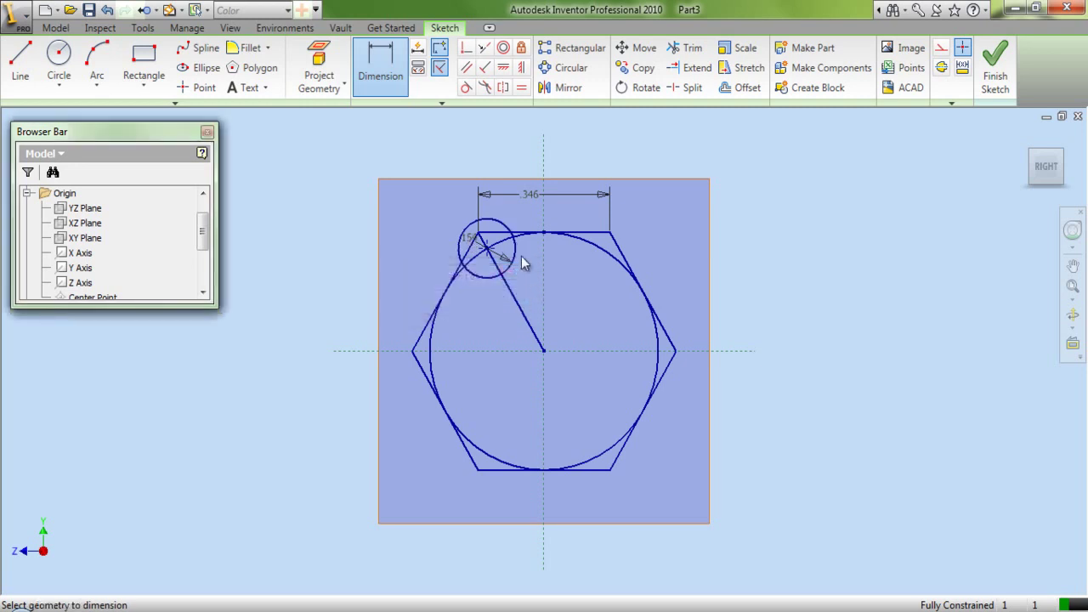
{"action": "right_click", "coordinate": [532, 259]}
{"action": "left_click", "coordinate": [549, 267]}
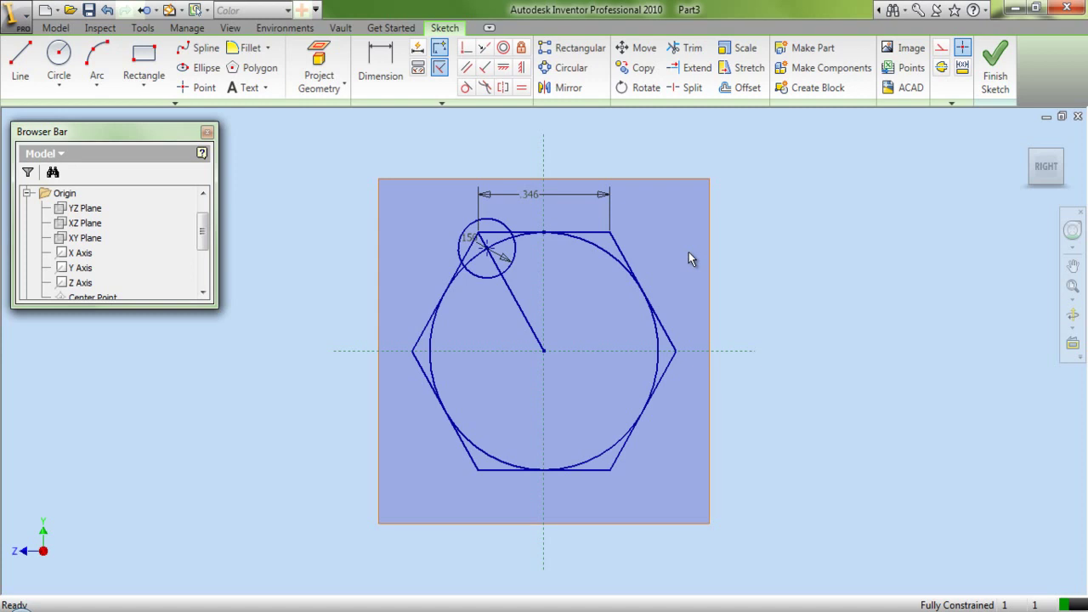
Convert the large inscribed circle, the diagonal line and the small corner circle to construction geometry
{"action": "left_click", "coordinate": [600, 252]}
{"action": "scroll", "coordinate": [591, 248], "scroll_direction": "up", "scroll_amount": 3}
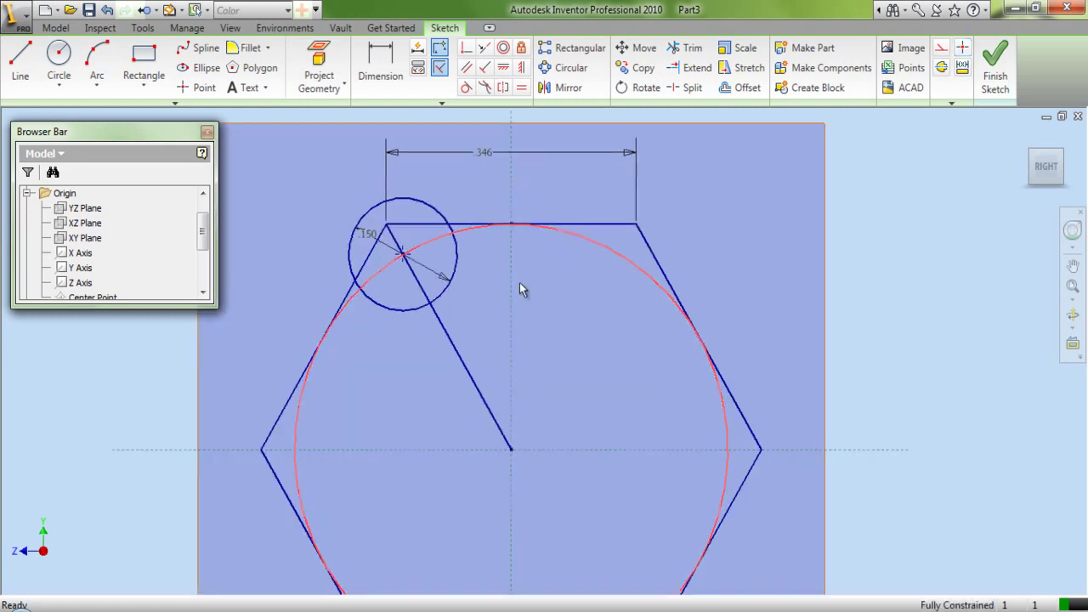
{"action": "left_click", "coordinate": [457, 357], "text": "ctrl"}
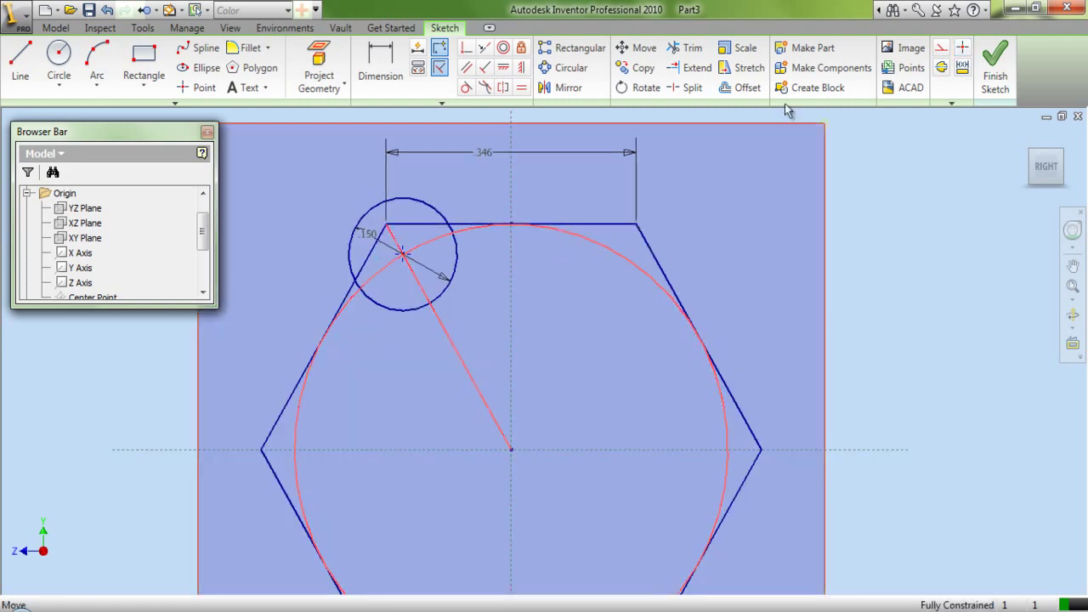
{"action": "left_click", "coordinate": [941, 48]}
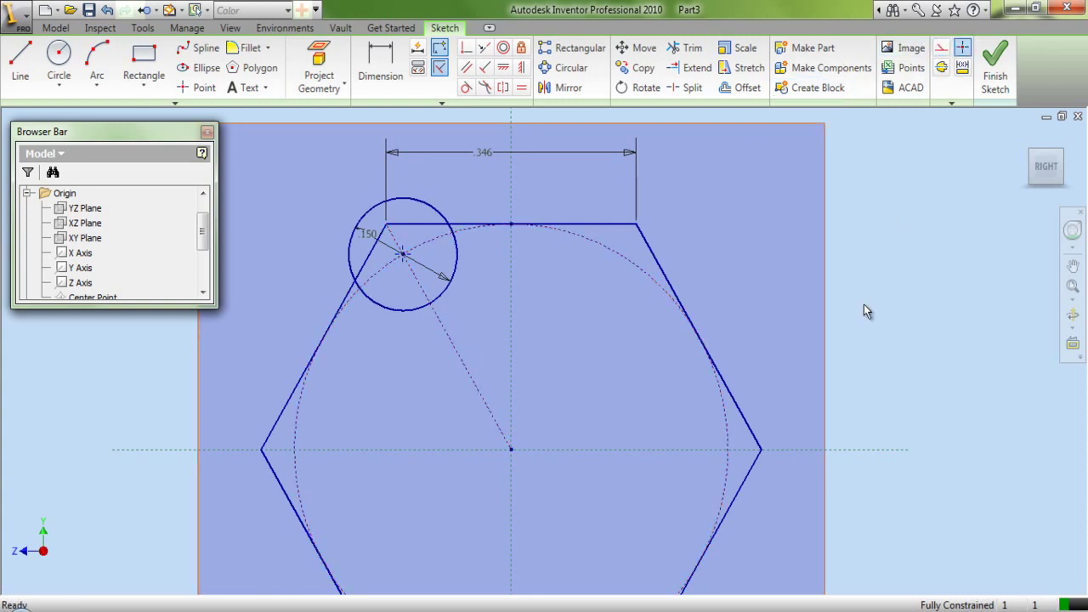
{"action": "left_click", "coordinate": [456, 272]}
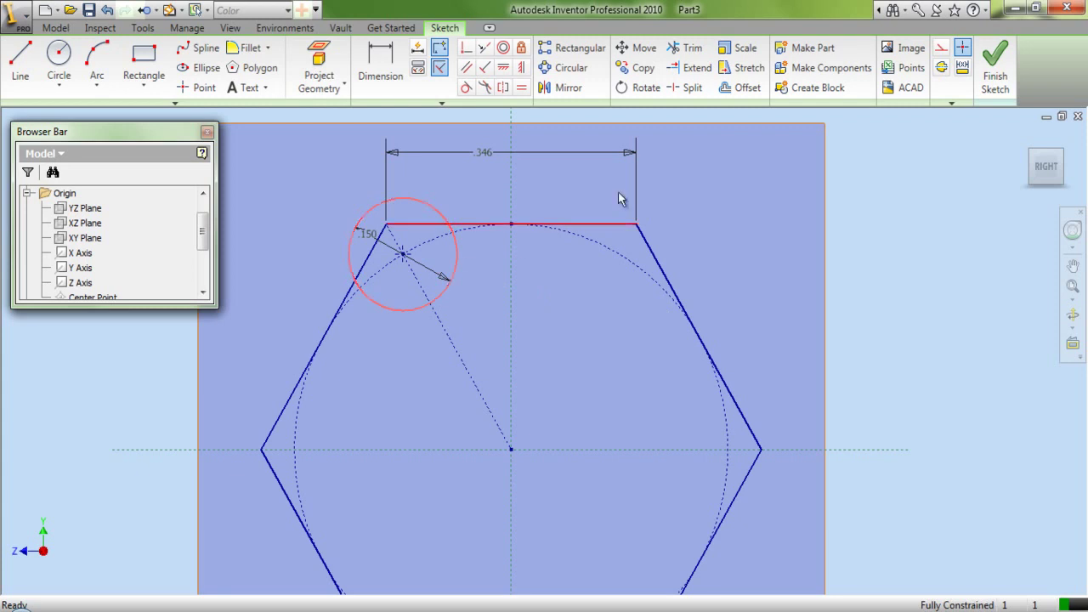
{"action": "left_click", "coordinate": [940, 49]}
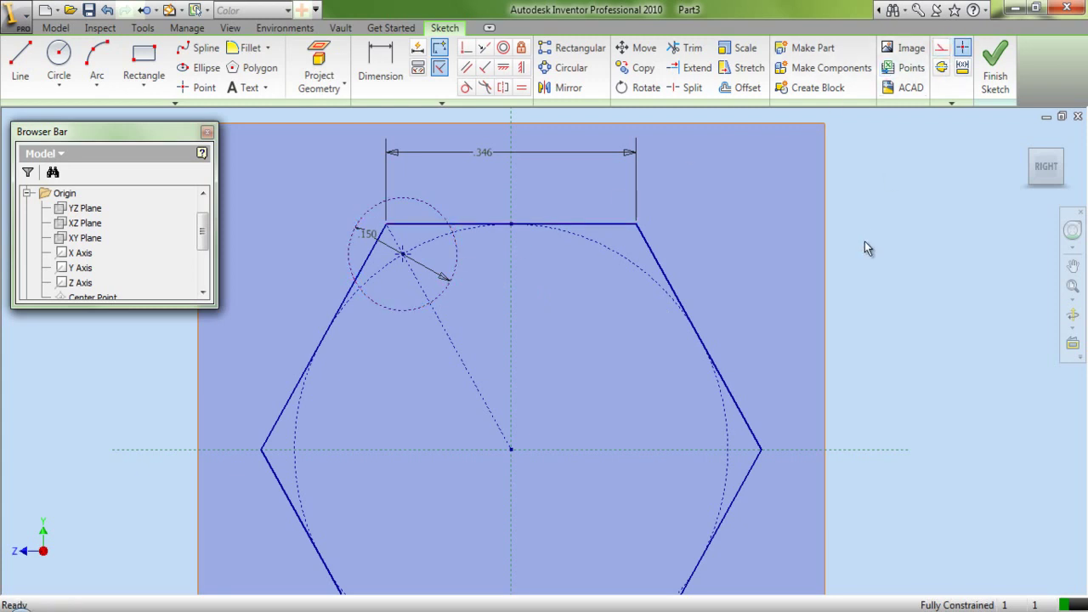
Draw a centre-point arc over the small circle, outside the hexagon, from its upper-left edge to its top edge
{"action": "left_click", "coordinate": [95, 85]}
{"action": "left_click", "coordinate": [114, 189]}
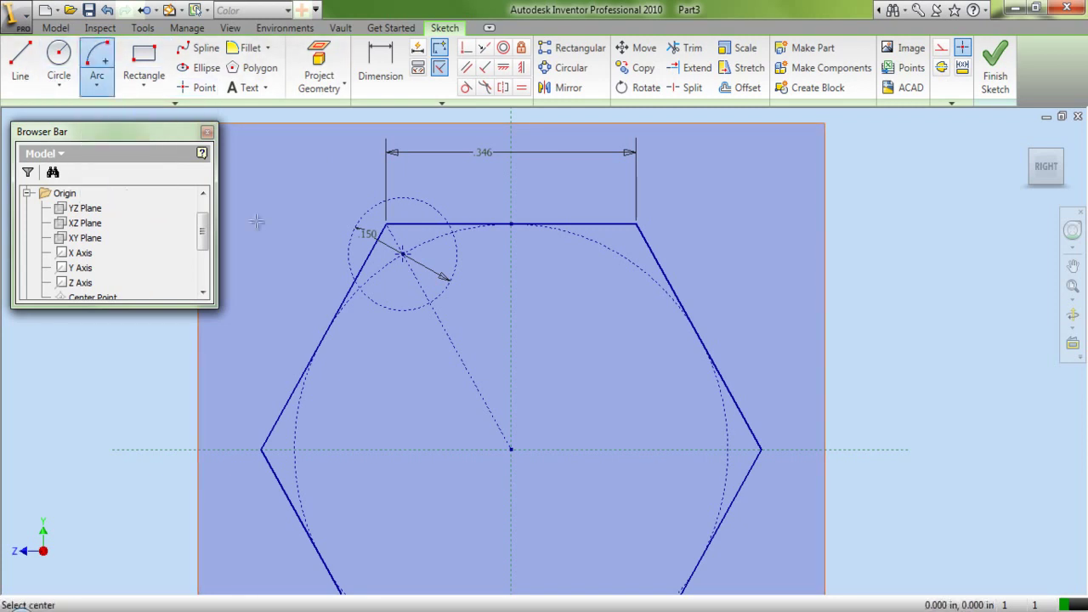
{"action": "left_click", "coordinate": [404, 254]}
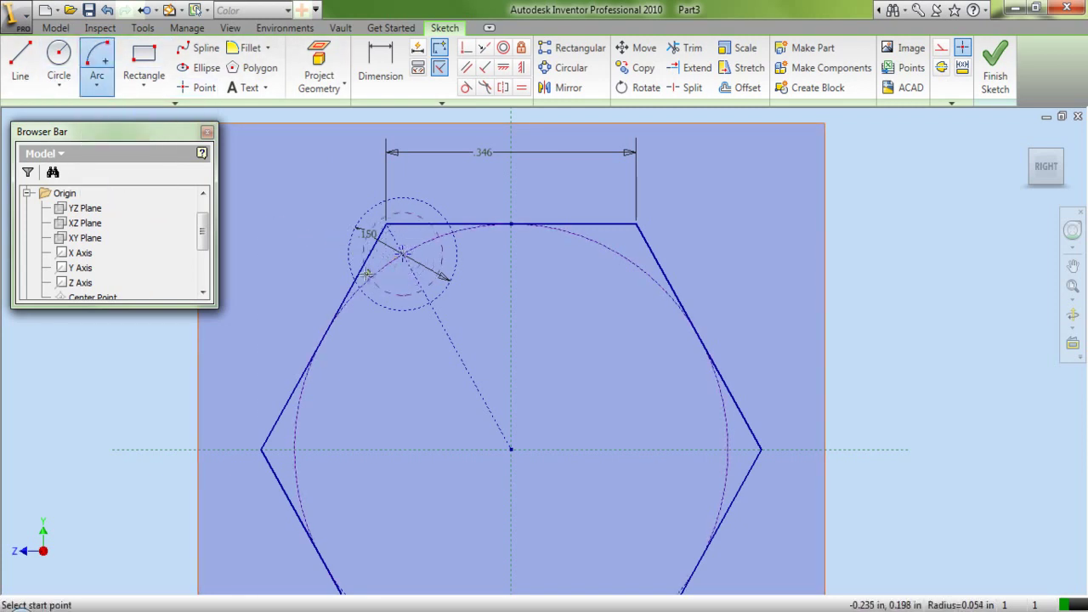
{"action": "left_click", "coordinate": [355, 281]}
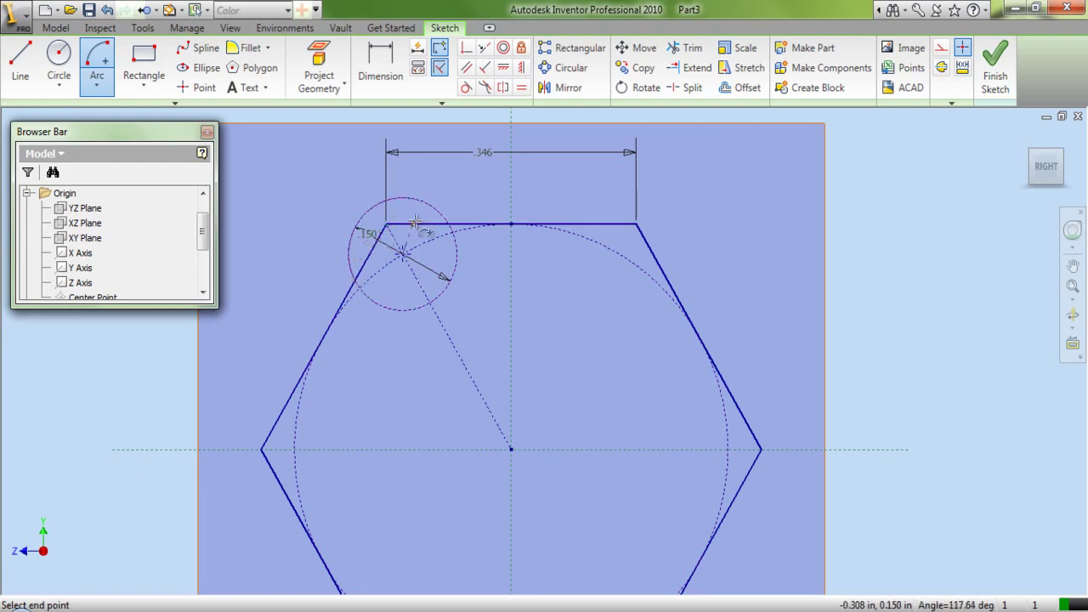
{"action": "left_click", "coordinate": [447, 226]}
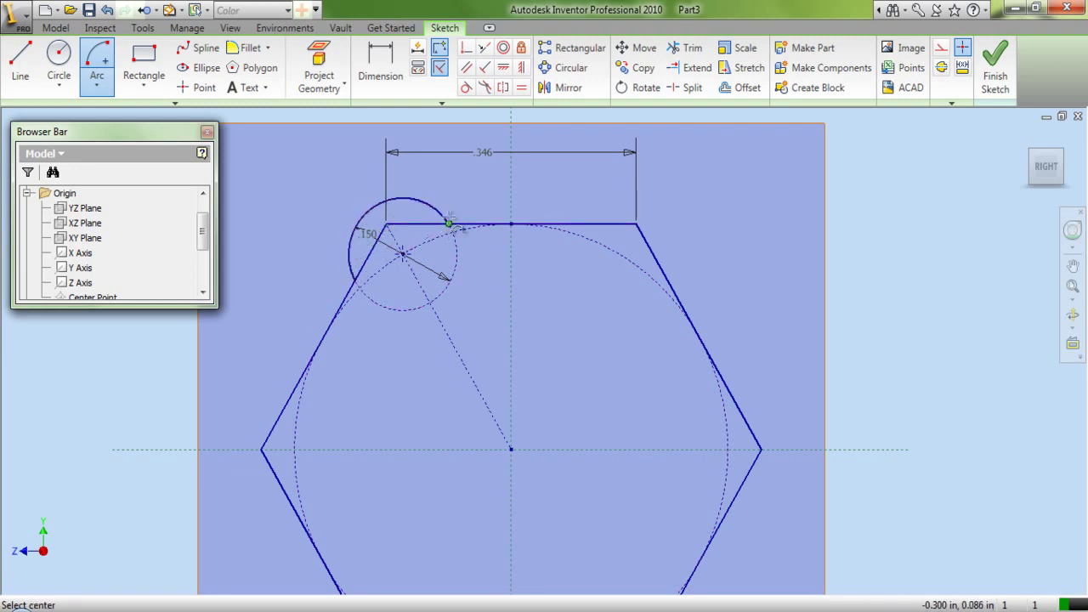
{"action": "right_click", "coordinate": [458, 199]}
{"action": "left_click", "coordinate": [473, 210]}
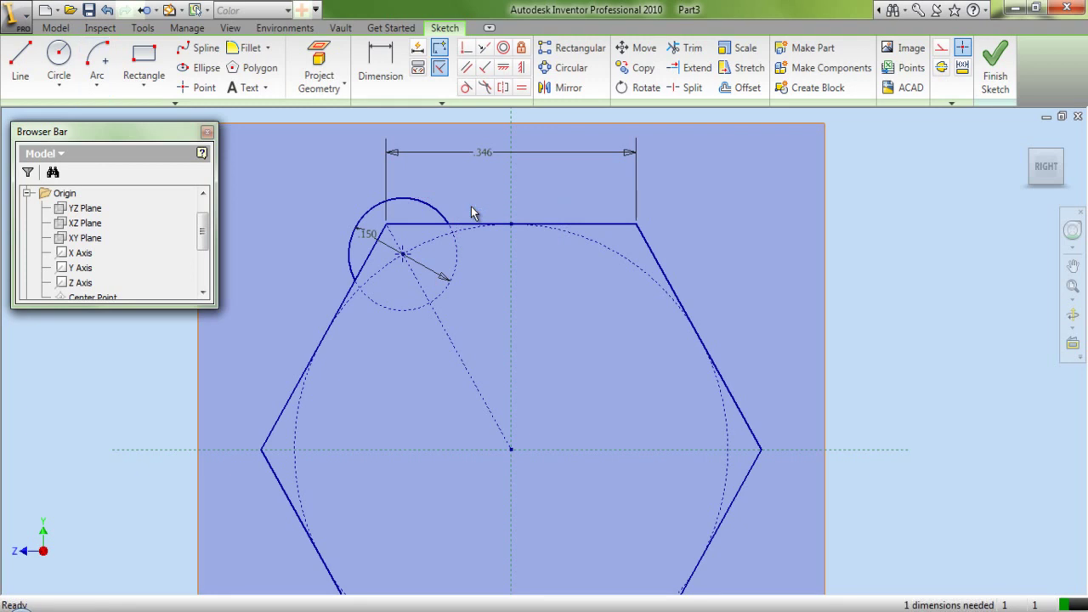
Create a circular pattern of the corner arc around the hexagon's centre with 6 instances over 360 degrees
{"action": "left_click", "coordinate": [581, 68]}
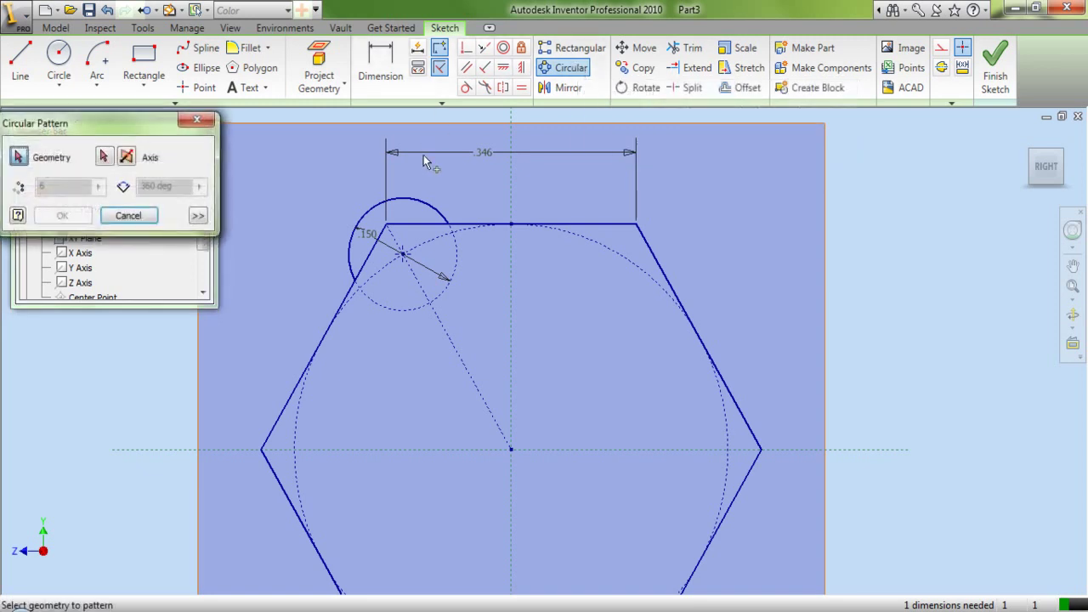
{"action": "left_click", "coordinate": [422, 206]}
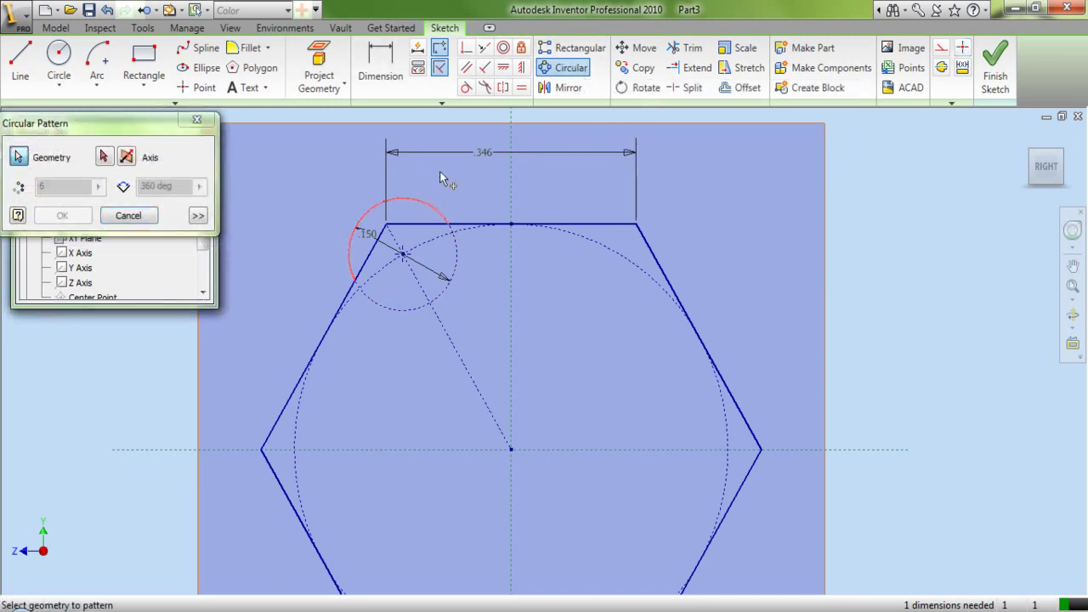
{"action": "left_click", "coordinate": [107, 157]}
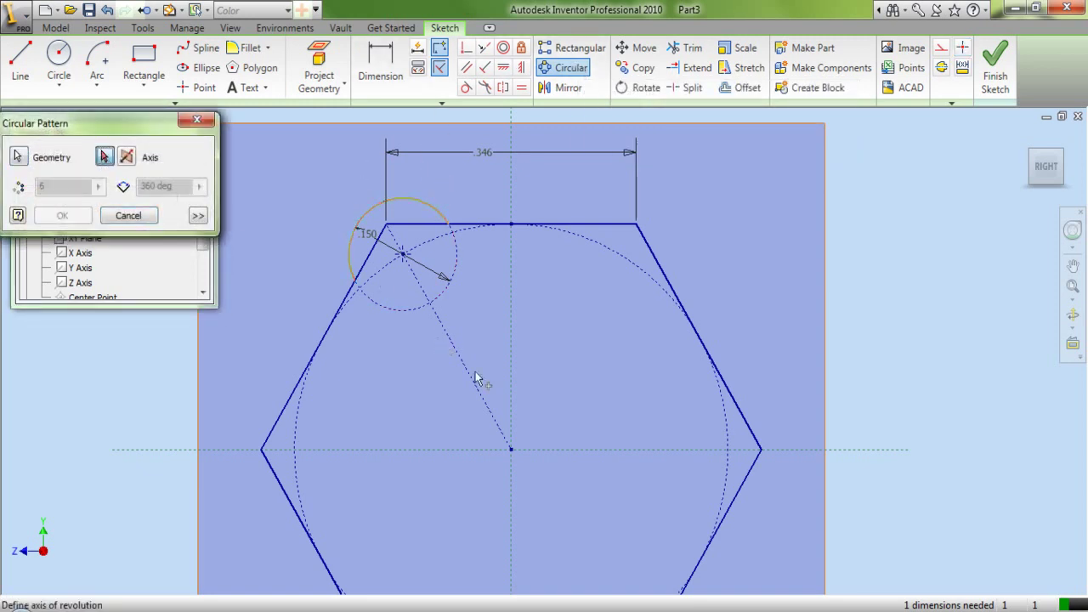
{"action": "left_click", "coordinate": [511, 451]}
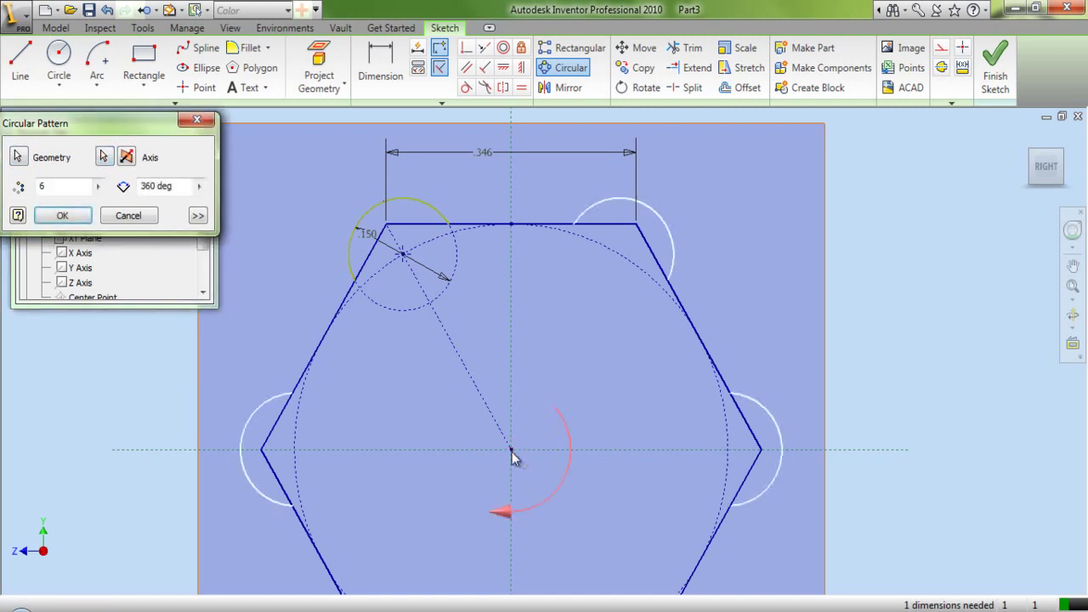
{"action": "scroll", "coordinate": [389, 228], "scroll_direction": "up", "scroll_amount": 3}
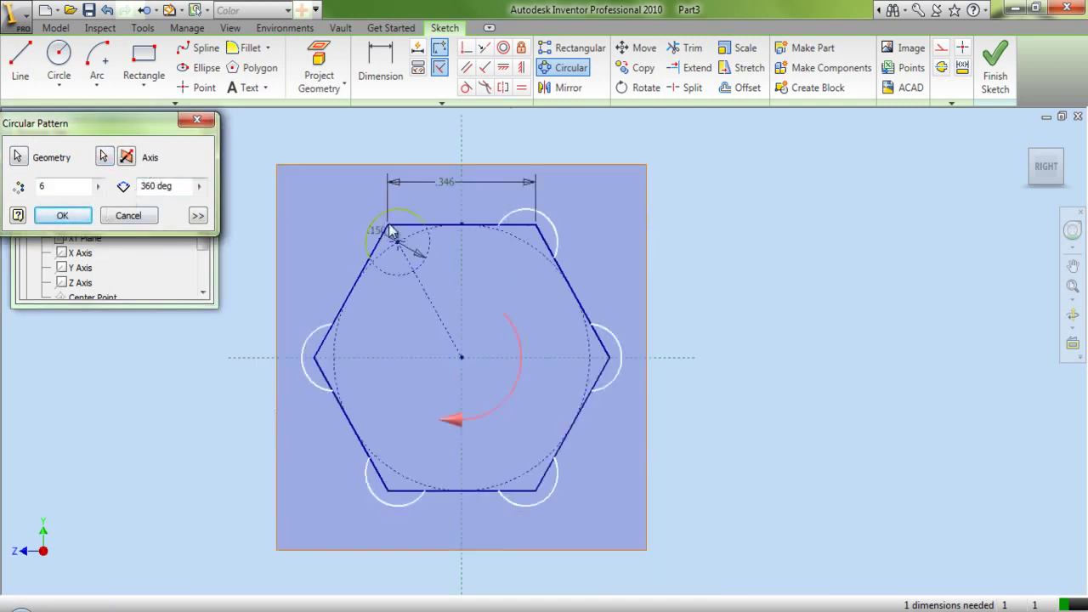
{"action": "left_click", "coordinate": [73, 216]}
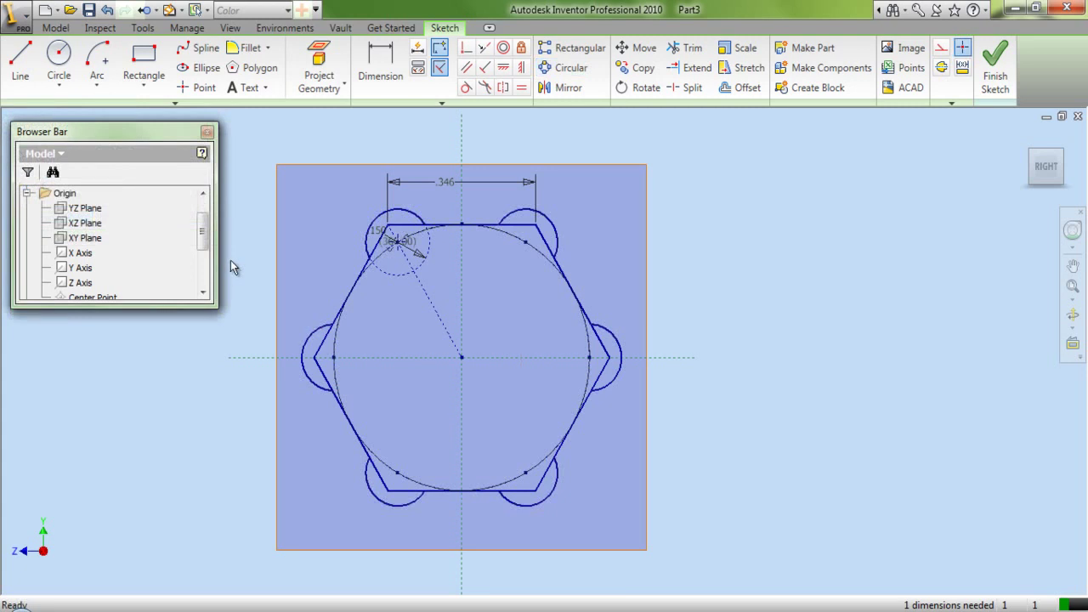
Convert all six sides of the hexagon to construction lines
{"action": "left_click", "coordinate": [324, 344]}
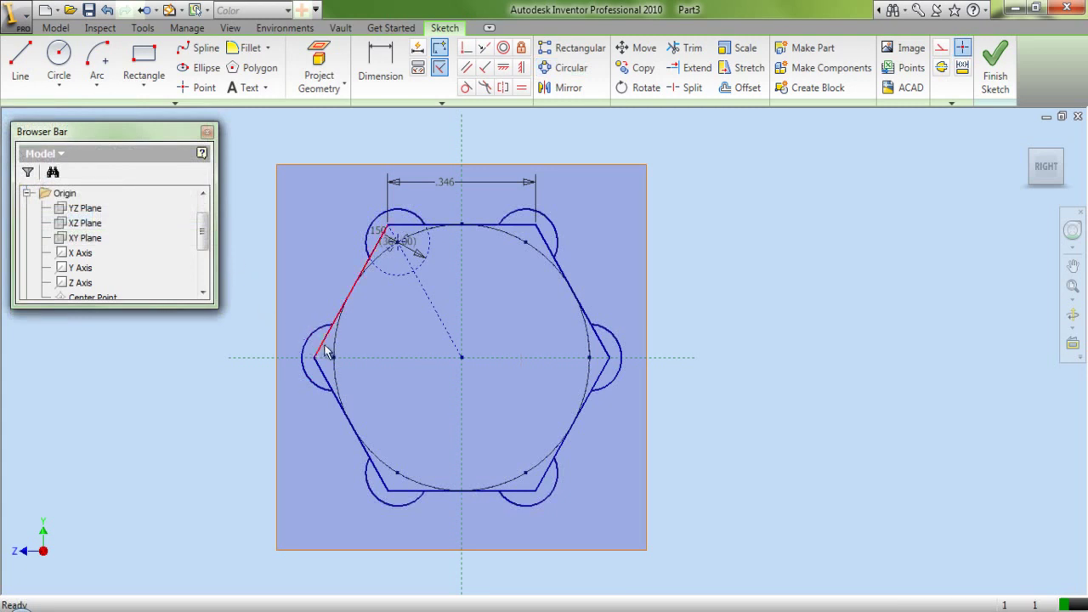
{"action": "left_click", "coordinate": [474, 226], "text": "ctrl"}
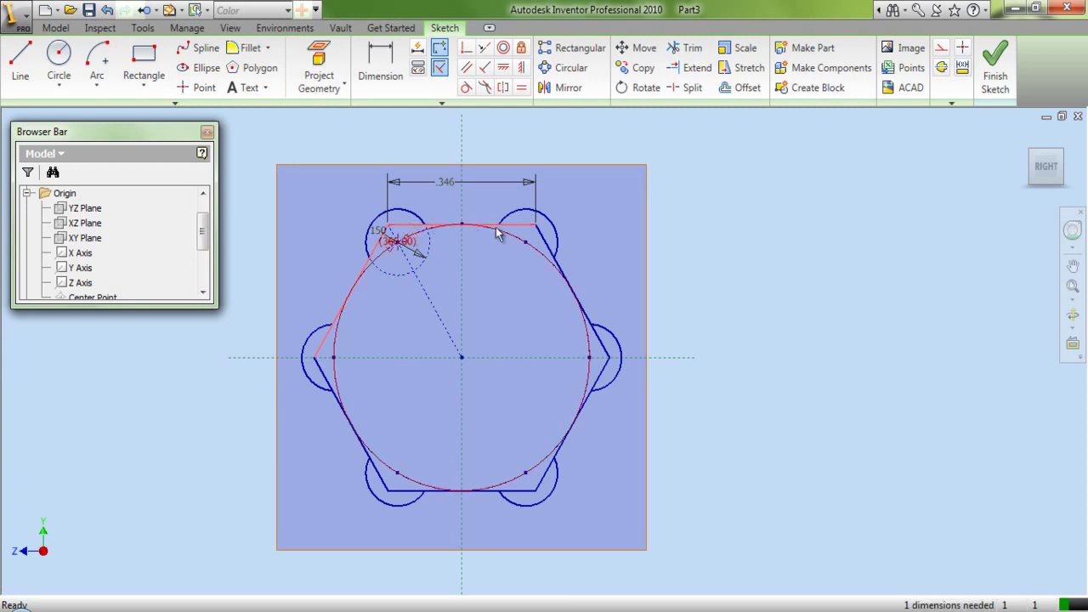
{"action": "left_click", "coordinate": [546, 240], "text": "ctrl"}
{"action": "left_click", "coordinate": [601, 372], "text": "ctrl"}
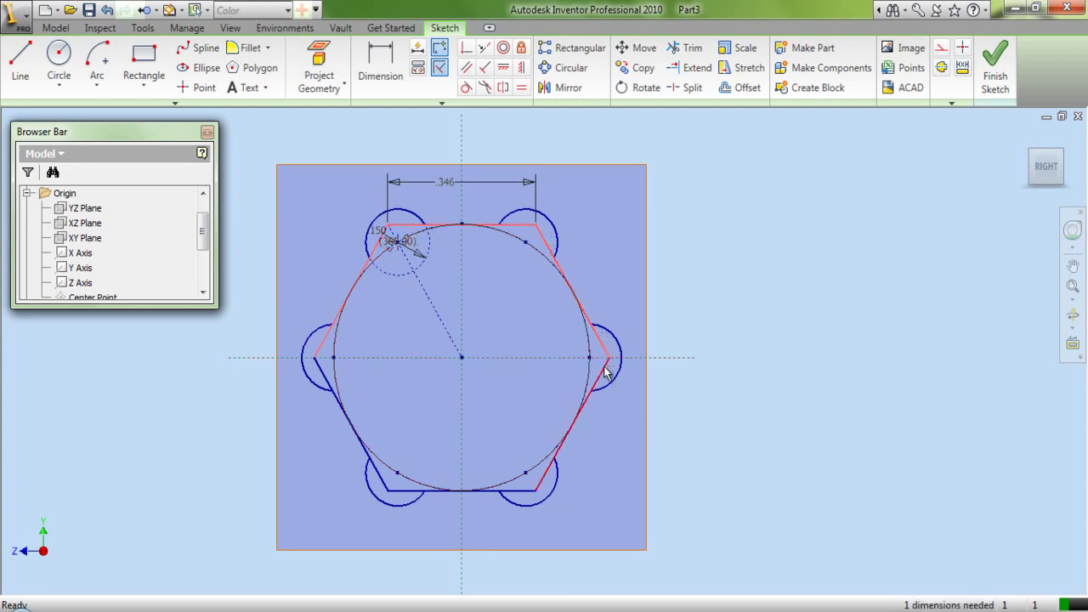
{"action": "left_click", "coordinate": [520, 491], "text": "ctrl"}
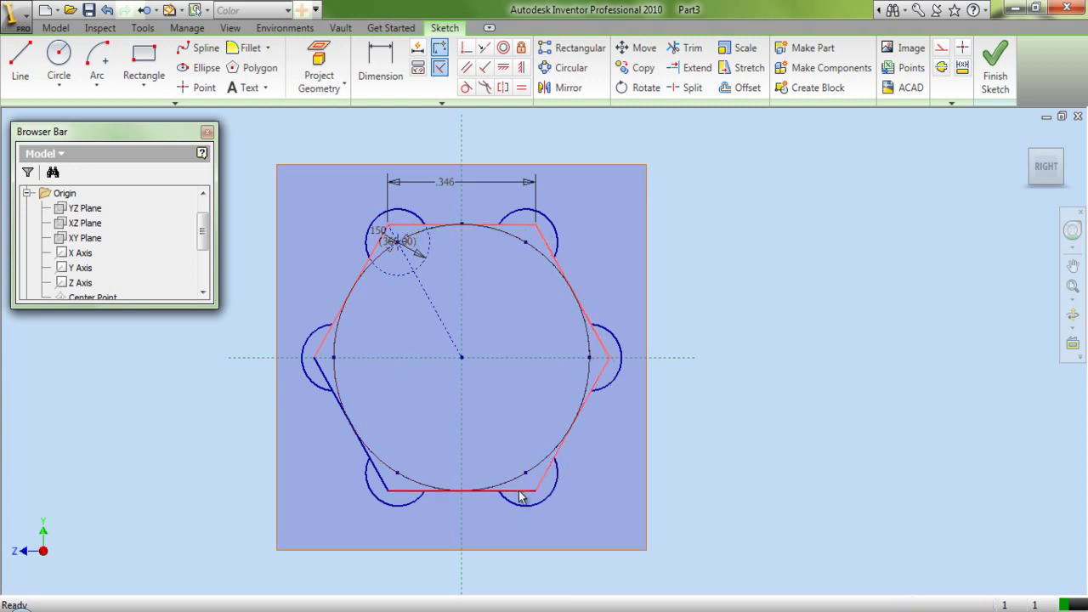
{"action": "left_click", "coordinate": [382, 482], "text": "ctrl"}
{"action": "left_click", "coordinate": [941, 47]}
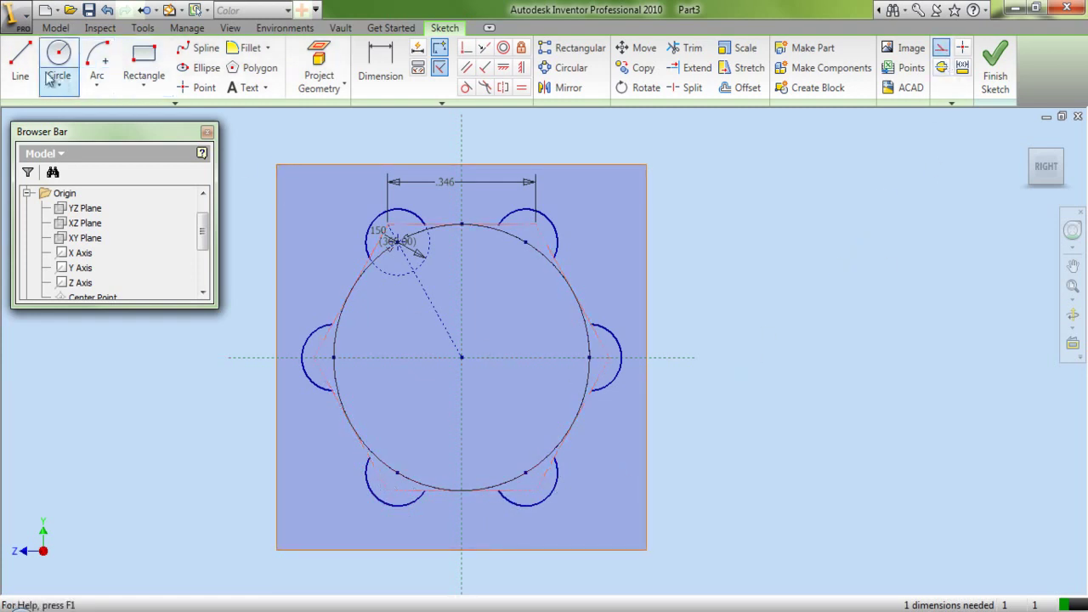
Draw a line along the hexagon's upper-left side joining the facing endpoints of the left and upper-left arcs
{"action": "left_click", "coordinate": [20, 59]}
{"action": "scroll", "coordinate": [339, 281], "scroll_direction": "up", "scroll_amount": 3}
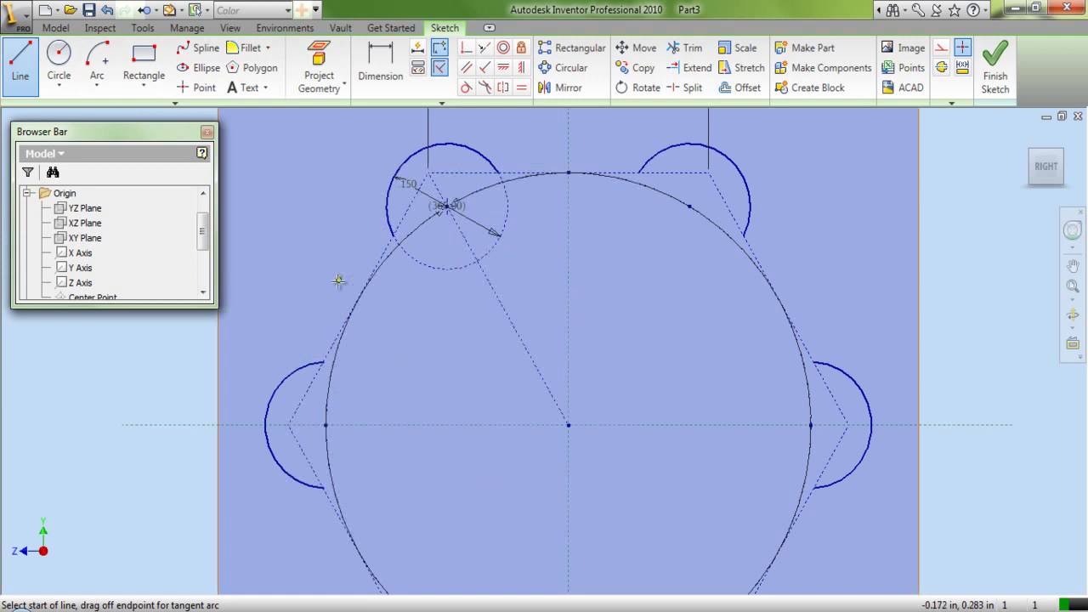
{"action": "left_click", "coordinate": [323, 363]}
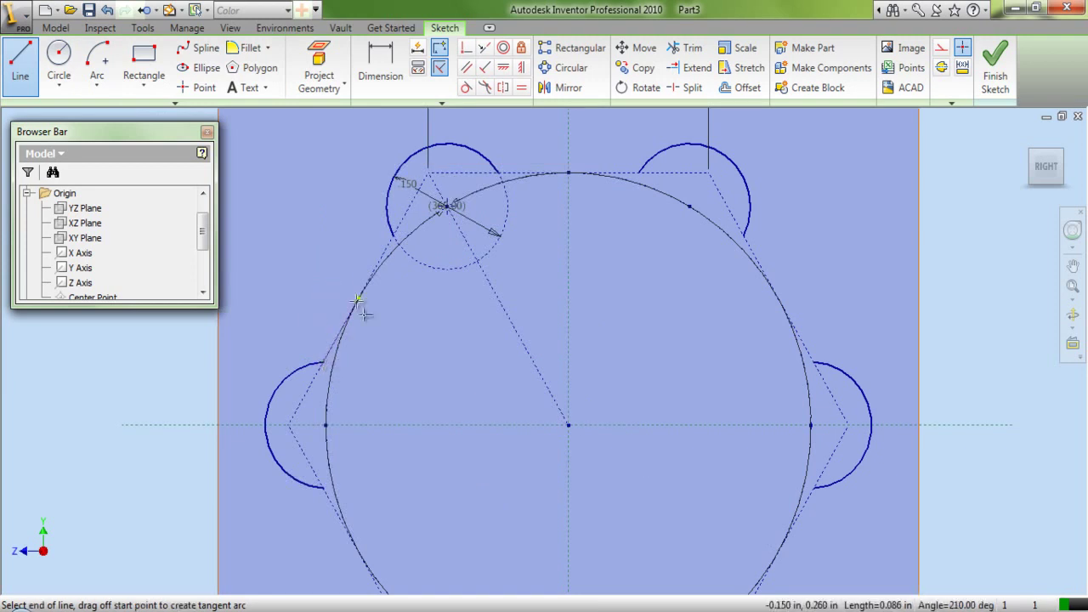
{"action": "left_click", "coordinate": [393, 235]}
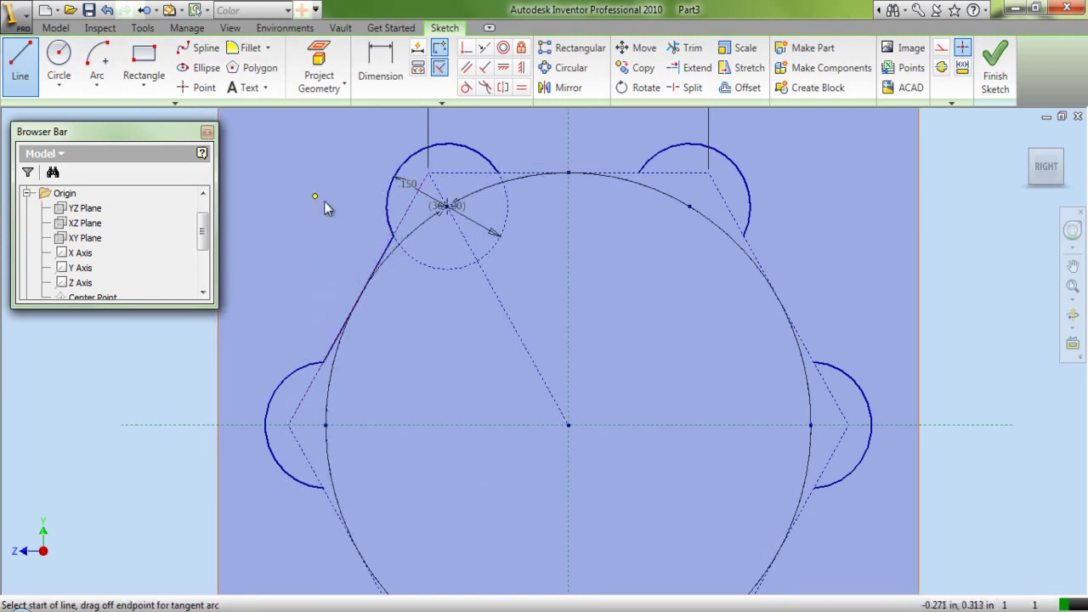
{"action": "key", "text": "Escape"}
Create a circular pattern of the new connecting line around the hexagon's centre with 6 instances over 360 degrees
{"action": "left_click", "coordinate": [566, 68]}
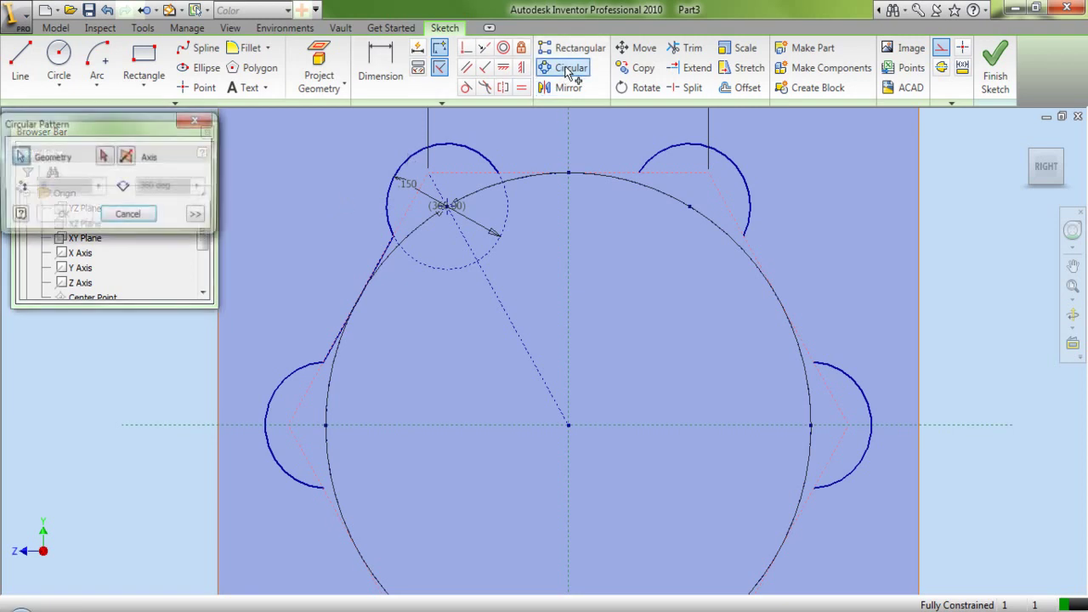
{"action": "left_click", "coordinate": [387, 249]}
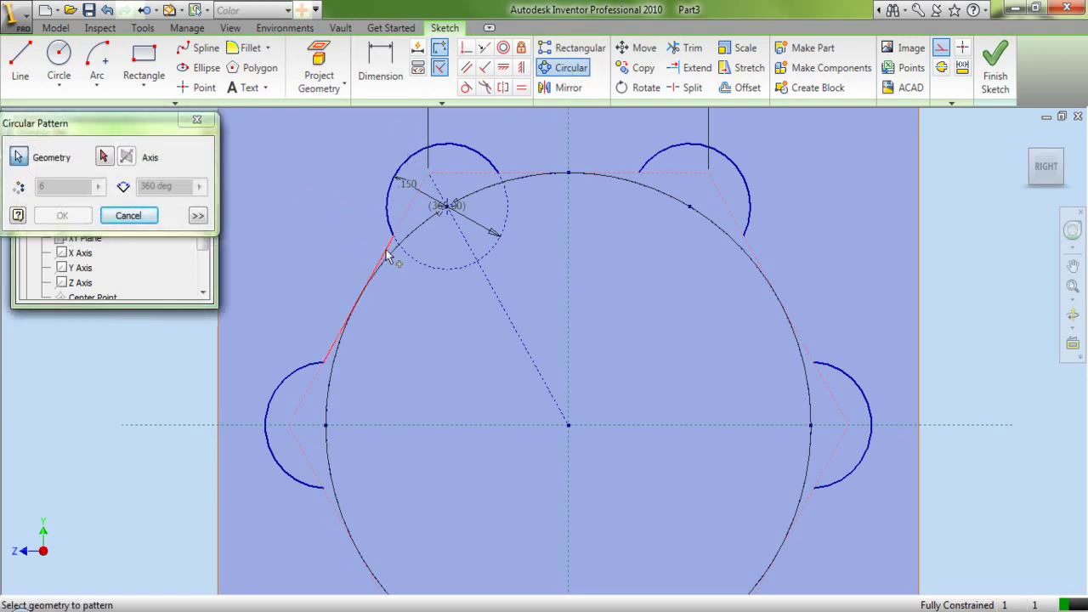
{"action": "left_click", "coordinate": [103, 157]}
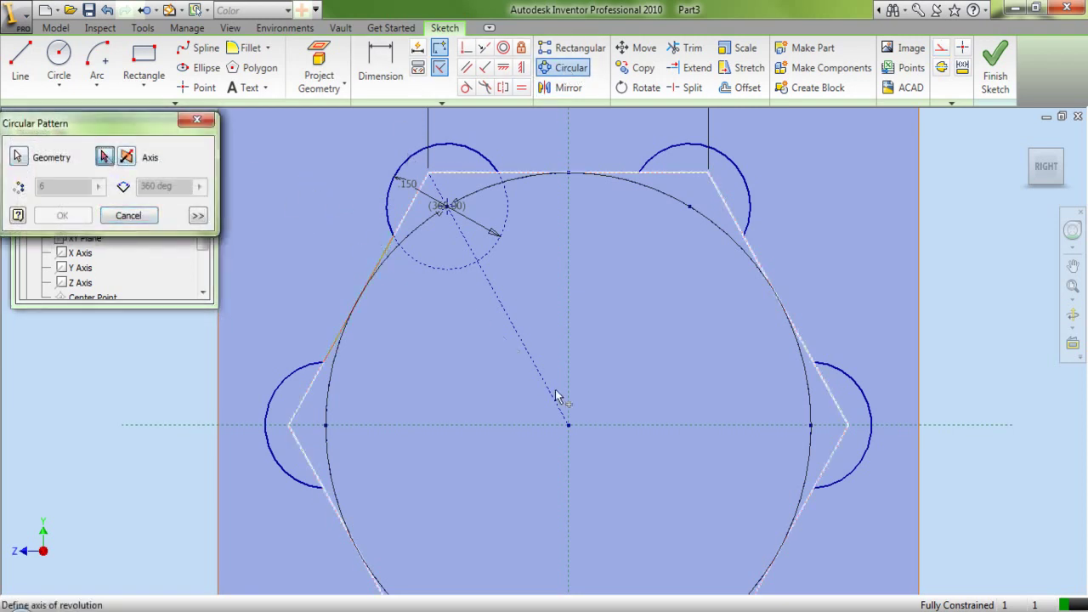
{"action": "left_click", "coordinate": [568, 426]}
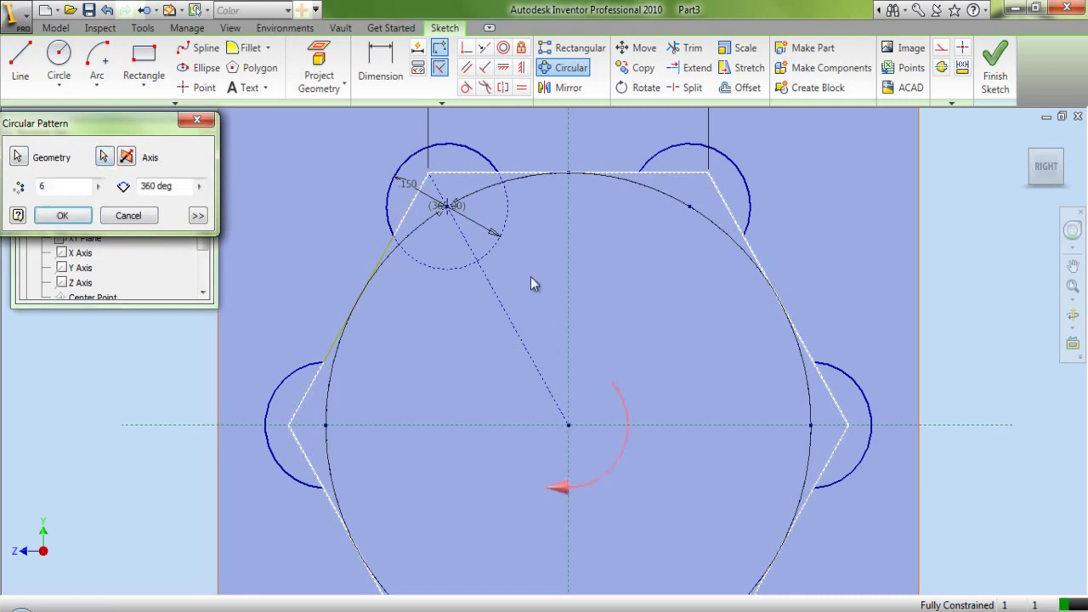
{"action": "left_click", "coordinate": [68, 217]}
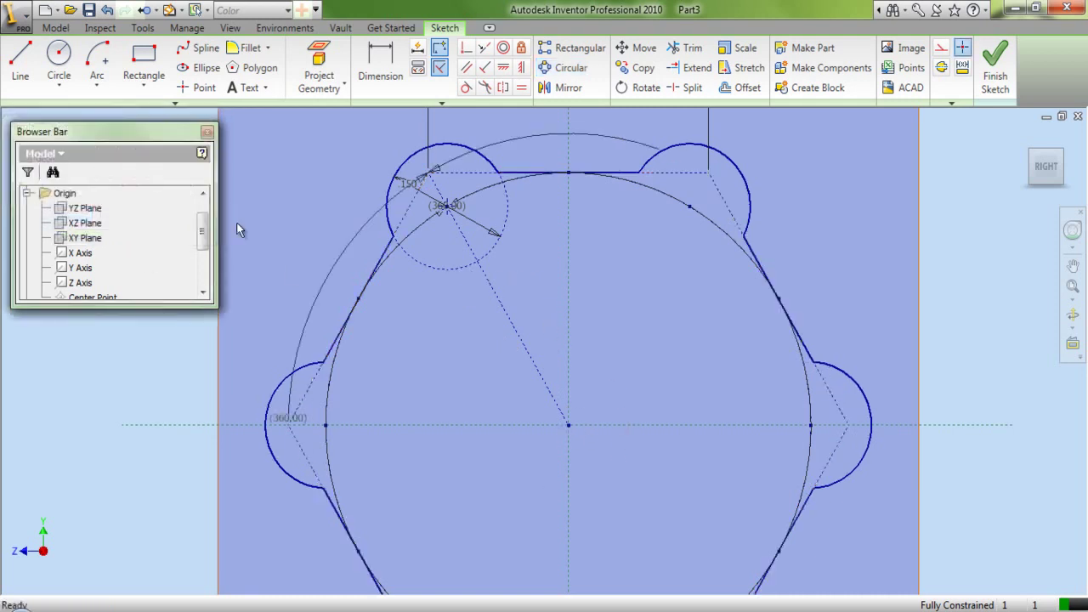
Finish the hexagonal profile sketch and start a new 2D sketch on the tangent work plane
{"action": "scroll", "coordinate": [340, 211], "scroll_direction": "down", "scroll_amount": 3}
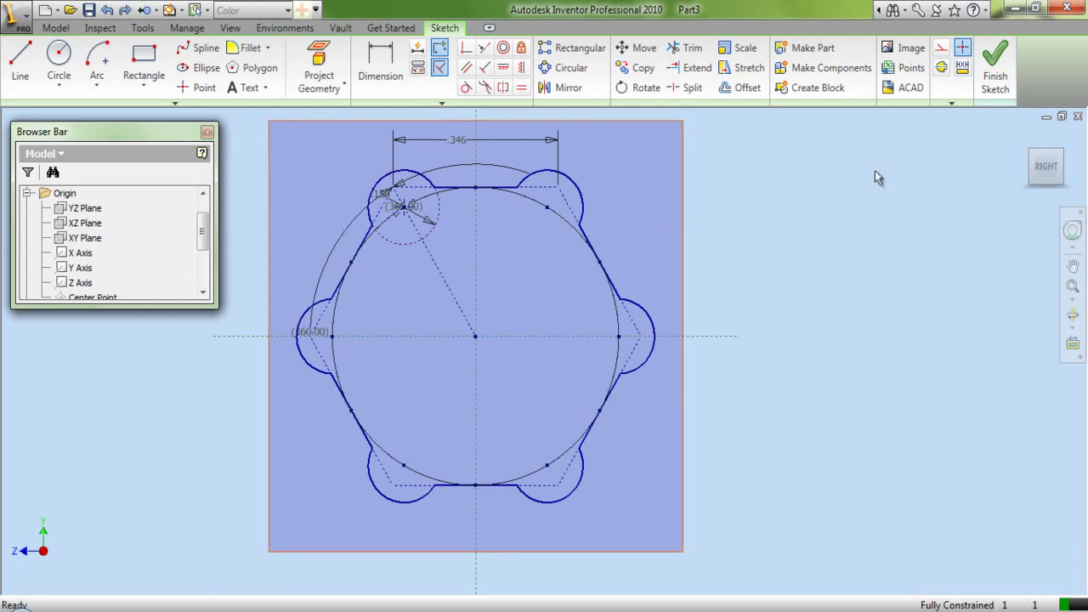
{"action": "left_click", "coordinate": [994, 68]}
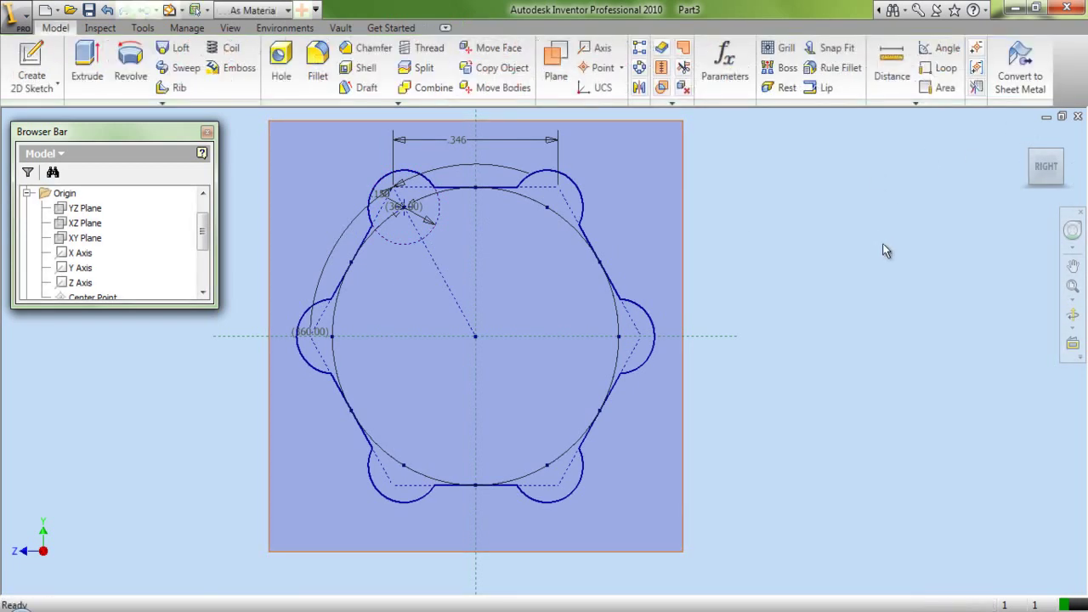
{"action": "left_click", "coordinate": [32, 64]}
{"action": "left_click", "coordinate": [682, 149]}
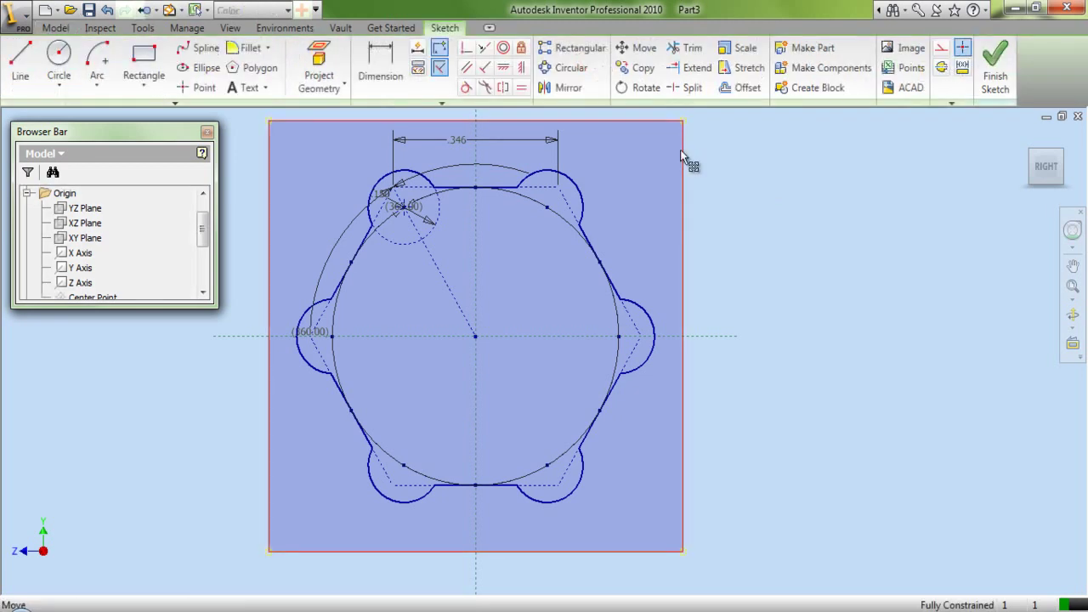
Project the six lobe arcs and six connecting lines of the hexagonal profile into the new sketch
{"action": "left_click", "coordinate": [322, 59]}
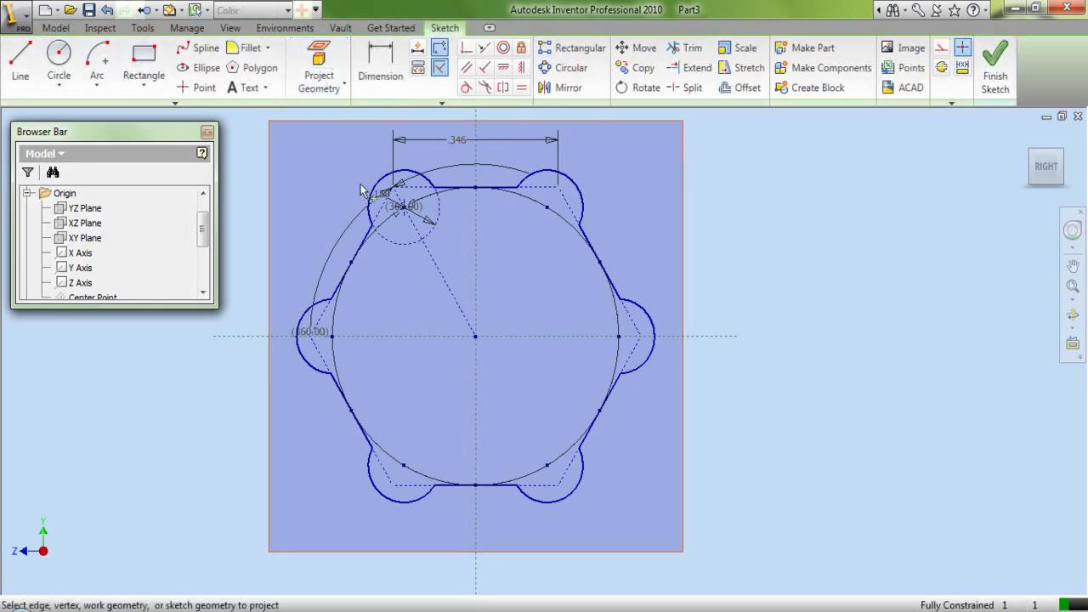
{"action": "scroll", "coordinate": [368, 187], "scroll_direction": "down", "scroll_amount": 3}
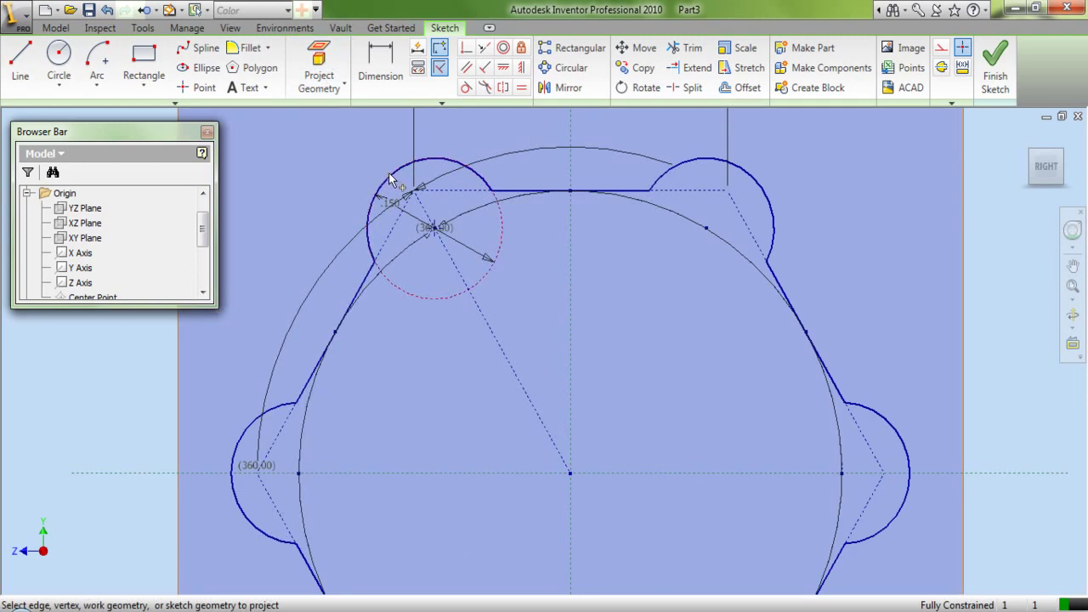
{"action": "left_click", "coordinate": [403, 184]}
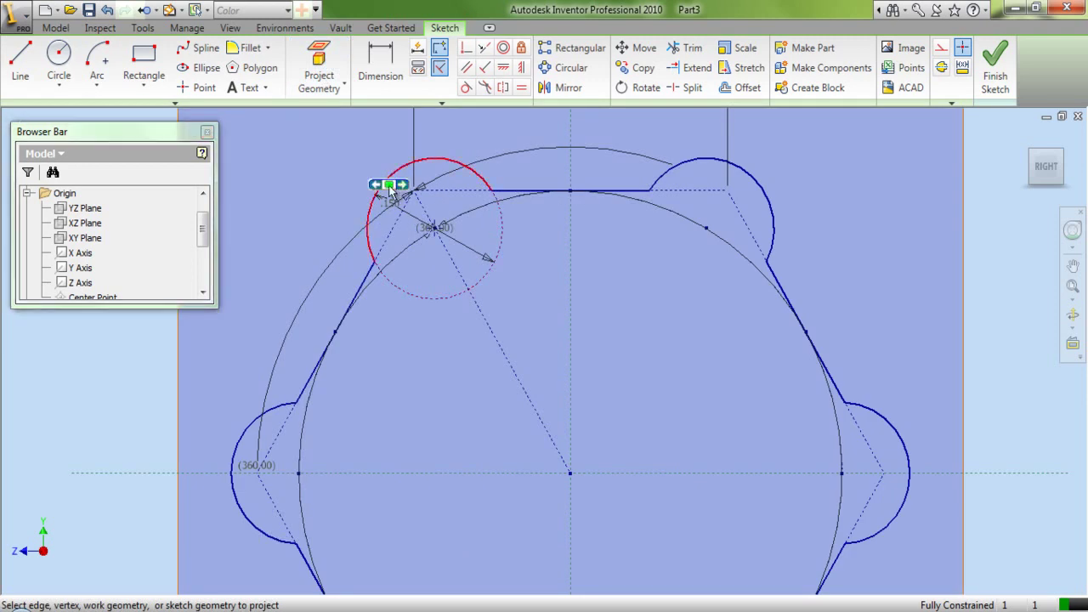
{"action": "left_click", "coordinate": [391, 187]}
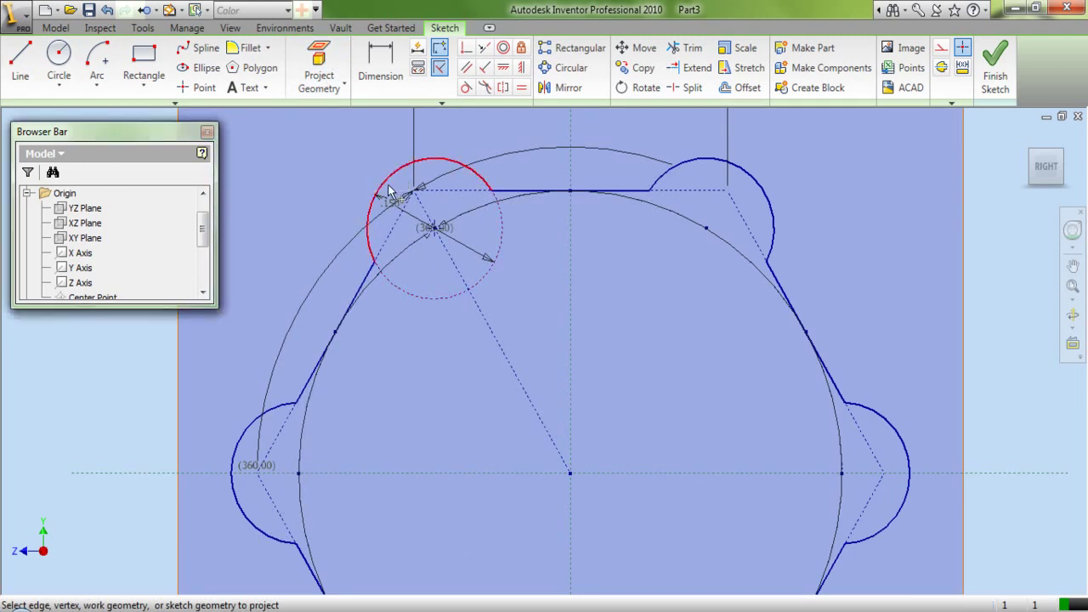
{"action": "left_click", "coordinate": [527, 199]}
{"action": "left_click", "coordinate": [526, 199]}
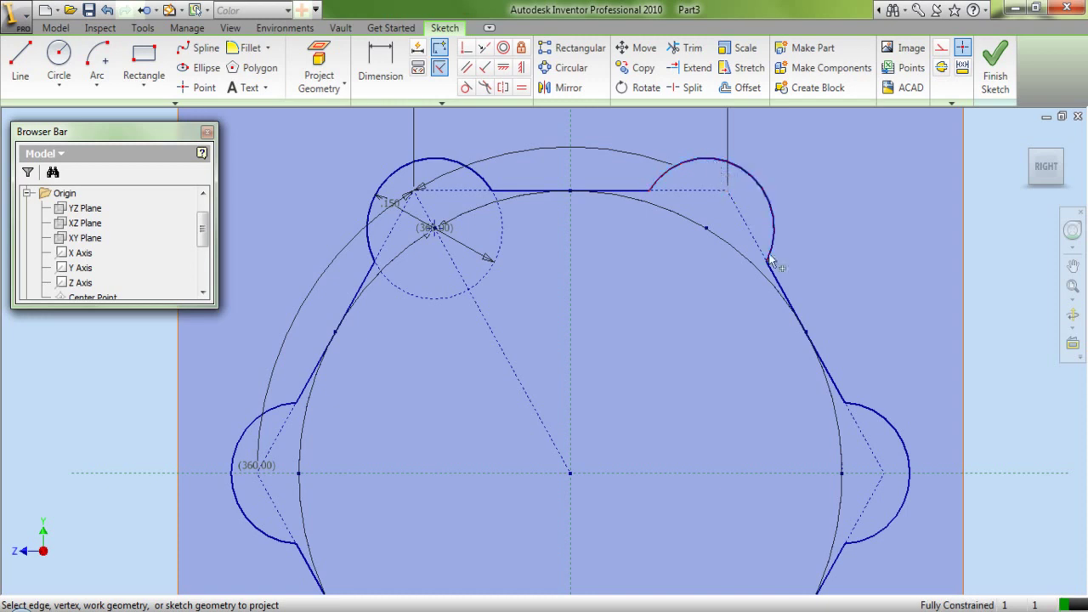
{"action": "scroll", "coordinate": [812, 246], "scroll_direction": "down", "scroll_amount": 3}
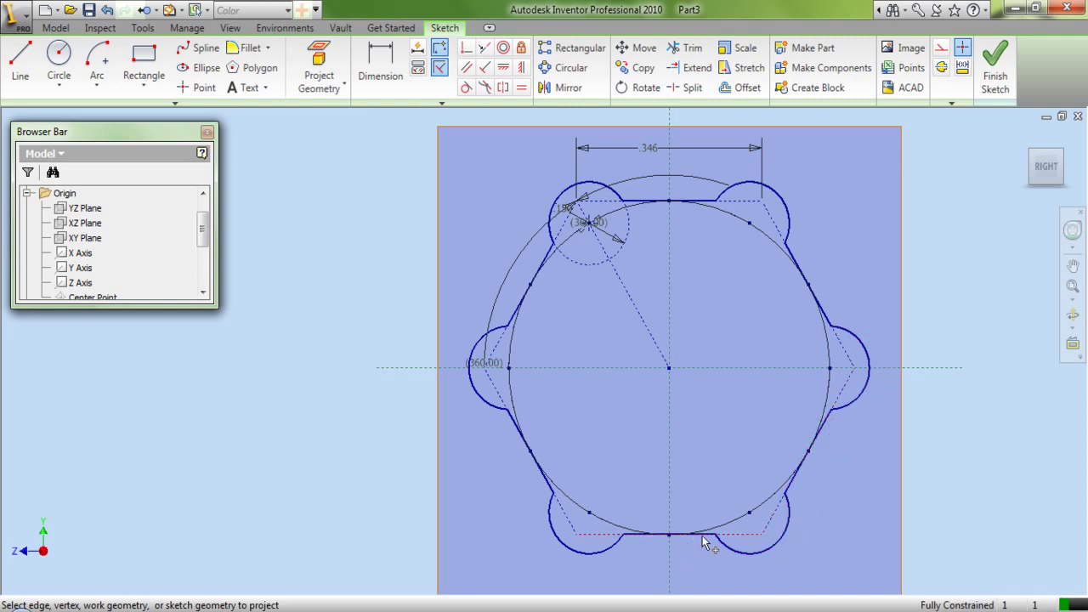
{"action": "mouse_move", "coordinate": [703, 545]}
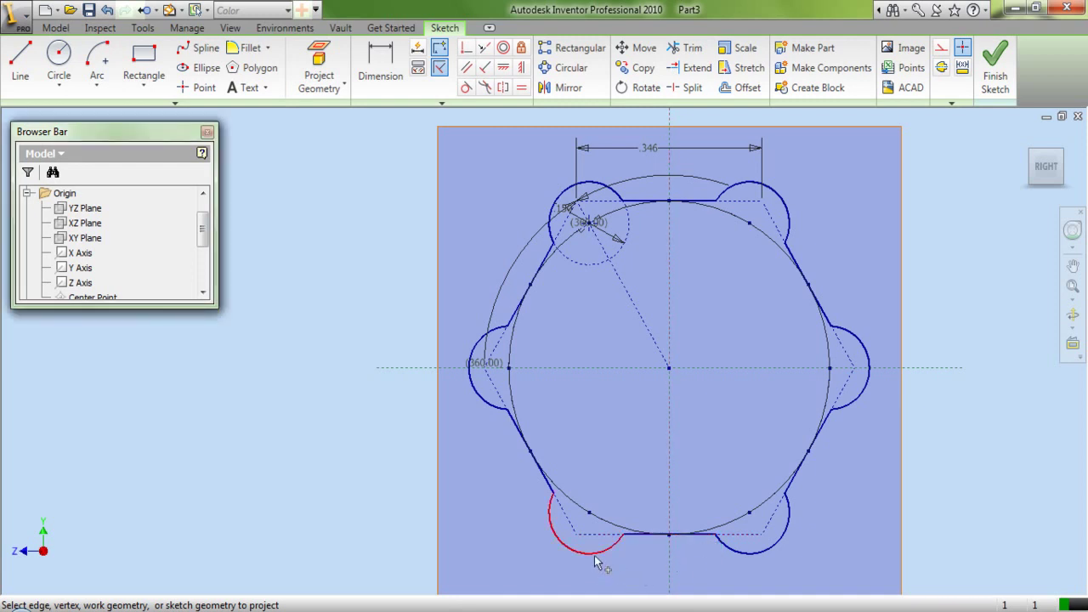
{"action": "mouse_move", "coordinate": [557, 497]}
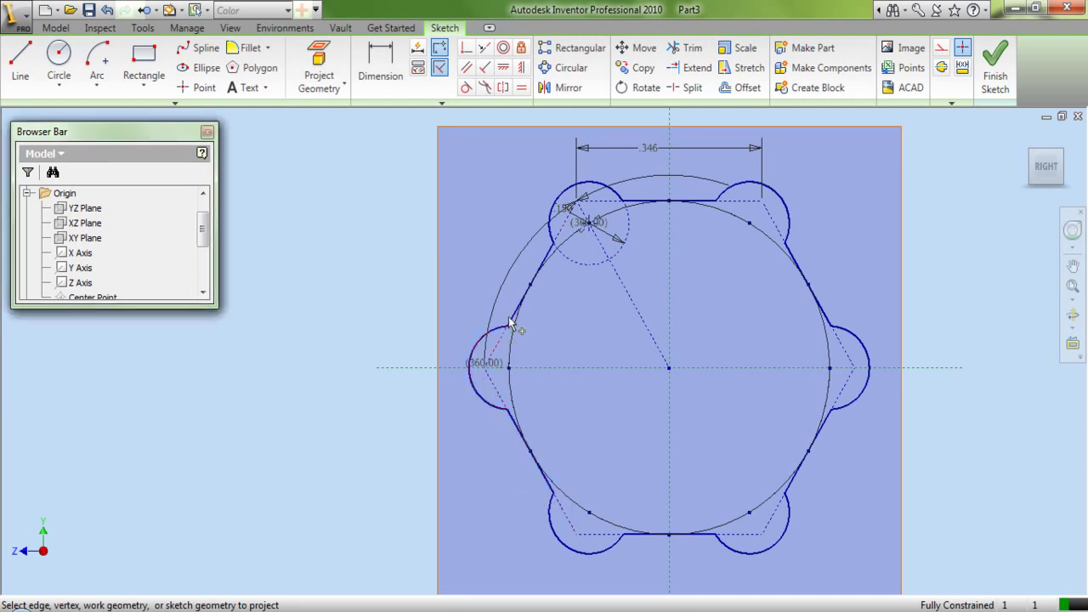
{"action": "mouse_move", "coordinate": [512, 326]}
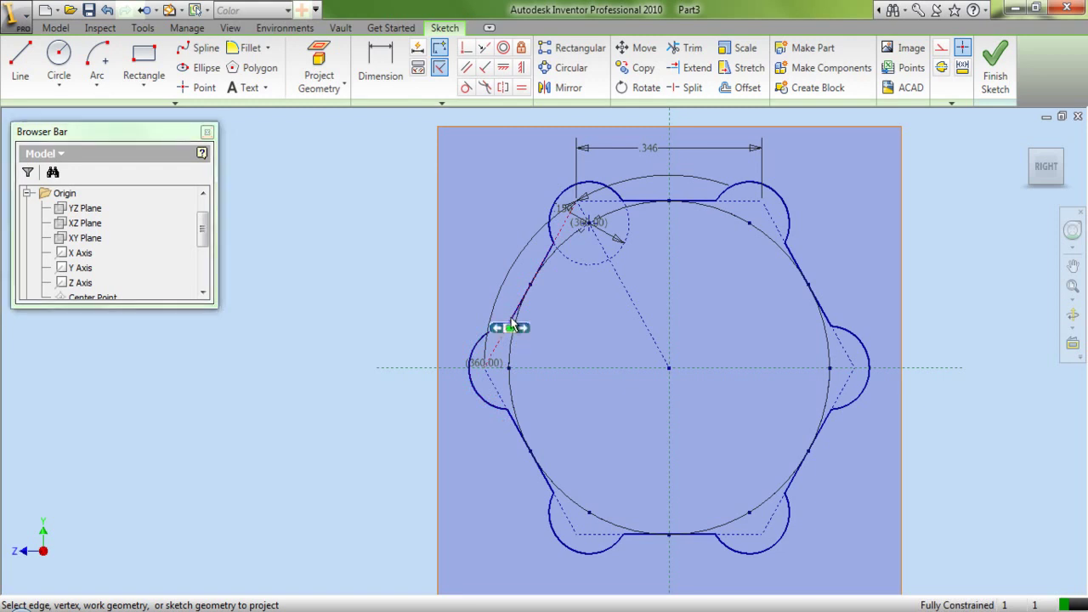
{"action": "left_click", "coordinate": [523, 329]}
{"action": "right_click", "coordinate": [384, 224]}
{"action": "left_click", "coordinate": [401, 224]}
Hide the original profile sketch, Sketch2
{"action": "scroll", "coordinate": [106, 250], "scroll_direction": "down", "scroll_amount": 3}
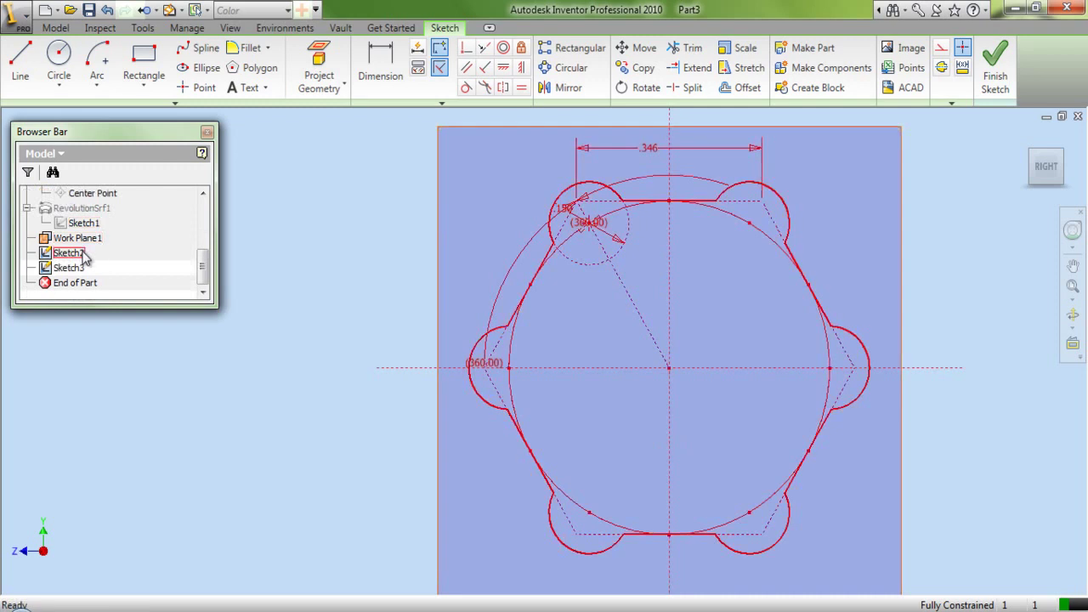
{"action": "right_click", "coordinate": [75, 252]}
{"action": "left_click", "coordinate": [110, 453]}
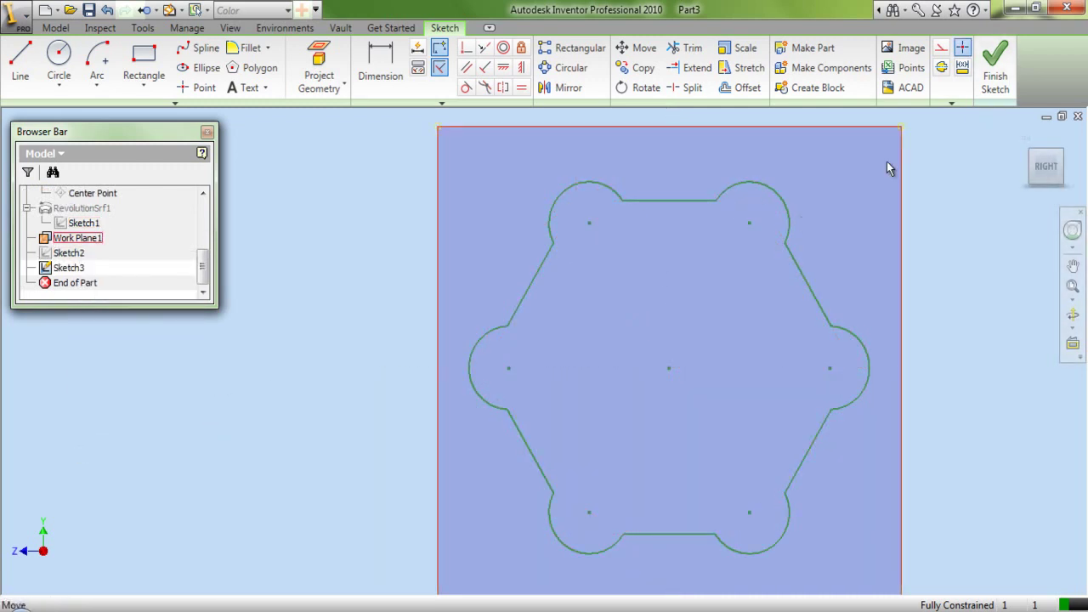
Run Close Loop on the projected outline, starting from the upper-right lobe arc and continuing with the adjoining top line
{"action": "right_click", "coordinate": [789, 224]}
{"action": "left_click", "coordinate": [840, 347]}
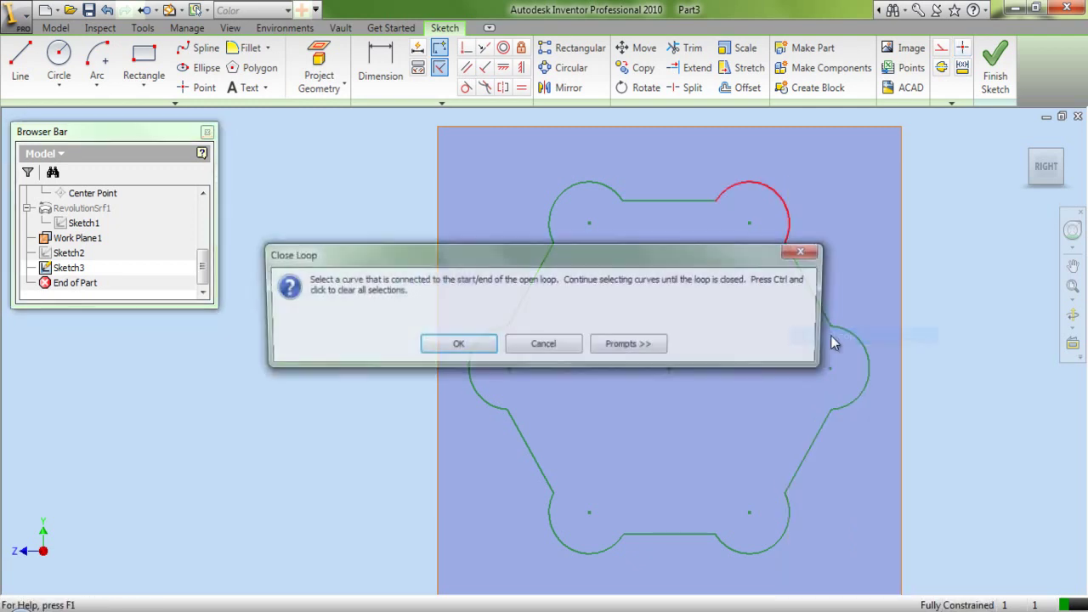
{"action": "left_click", "coordinate": [490, 345]}
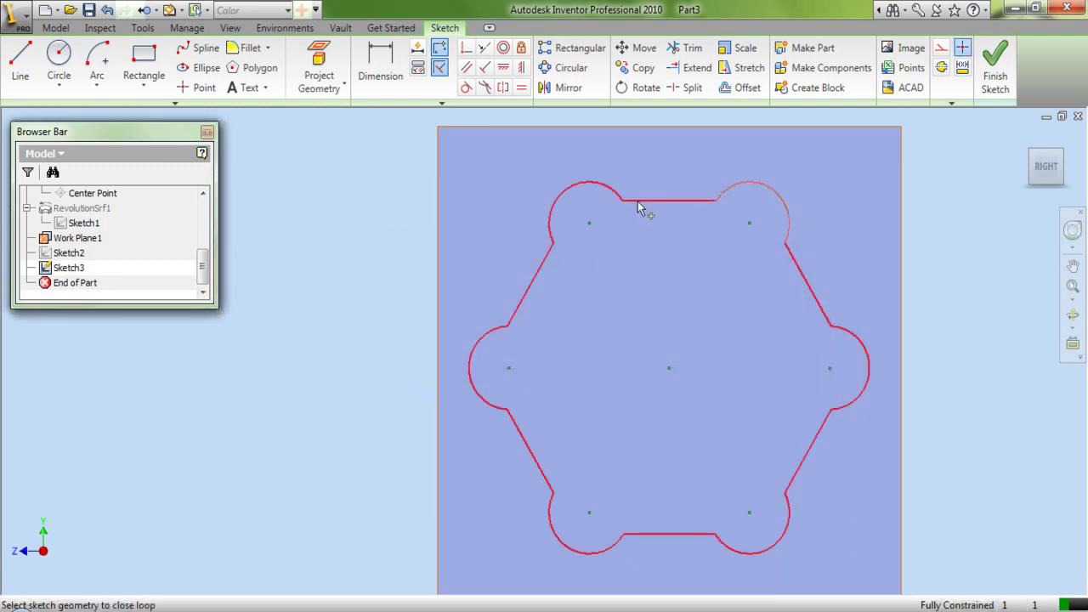
{"action": "left_click", "coordinate": [637, 202]}
{"action": "left_click", "coordinate": [510, 343]}
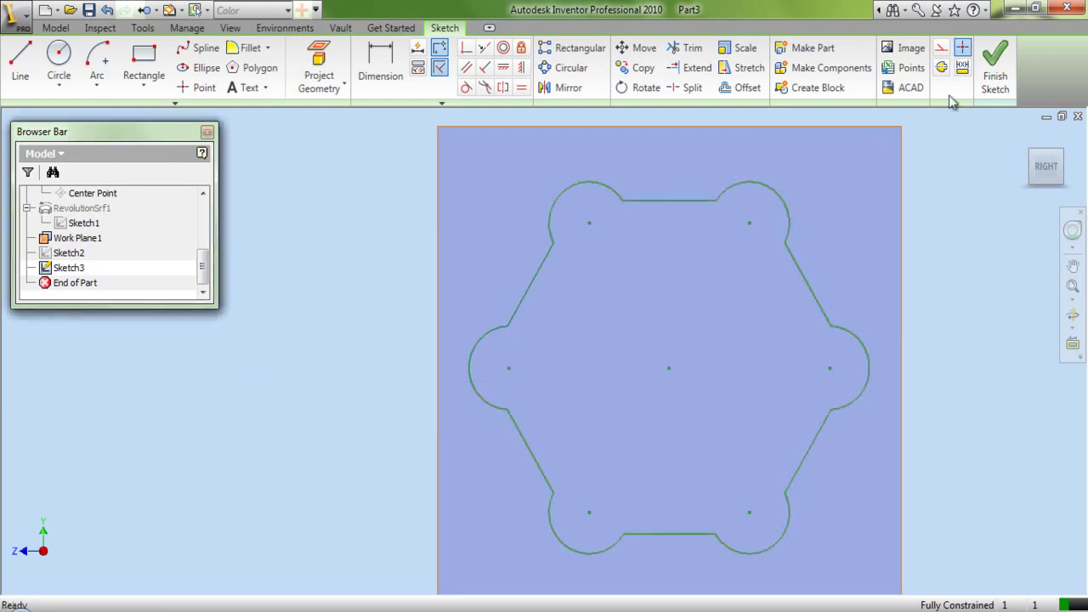
Finish the sketch of projected geometry and hide the tangent work plane
{"action": "left_click", "coordinate": [992, 81]}
{"action": "left_click", "coordinate": [900, 252]}
{"action": "right_click", "coordinate": [901, 251]}
{"action": "left_click", "coordinate": [918, 402]}
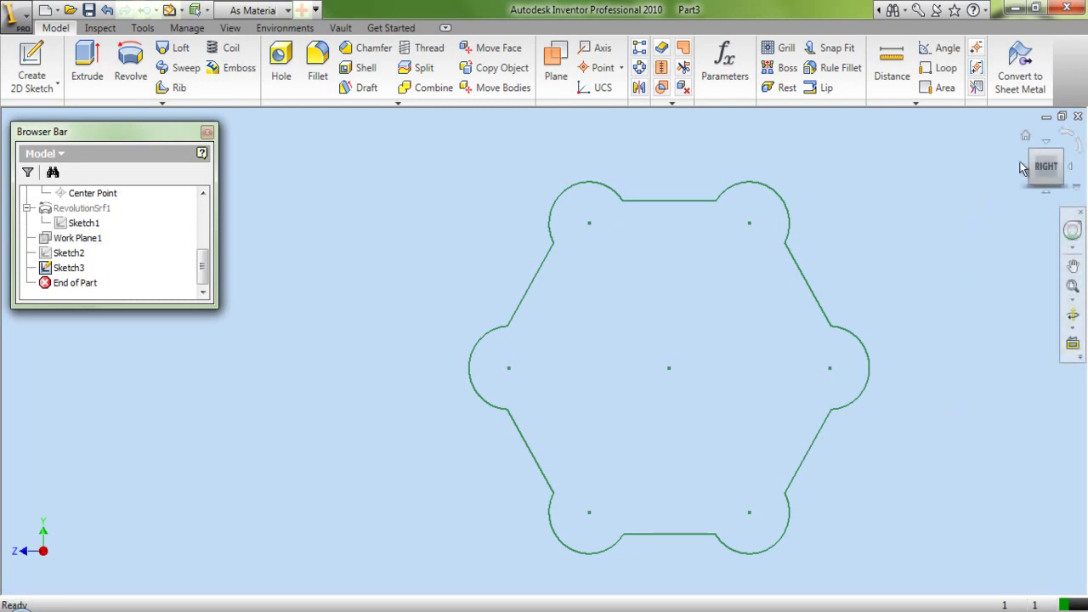
Make Sketch1 and the revolved hemispherical surface visible in an isometric view
{"action": "left_click", "coordinate": [1063, 154]}
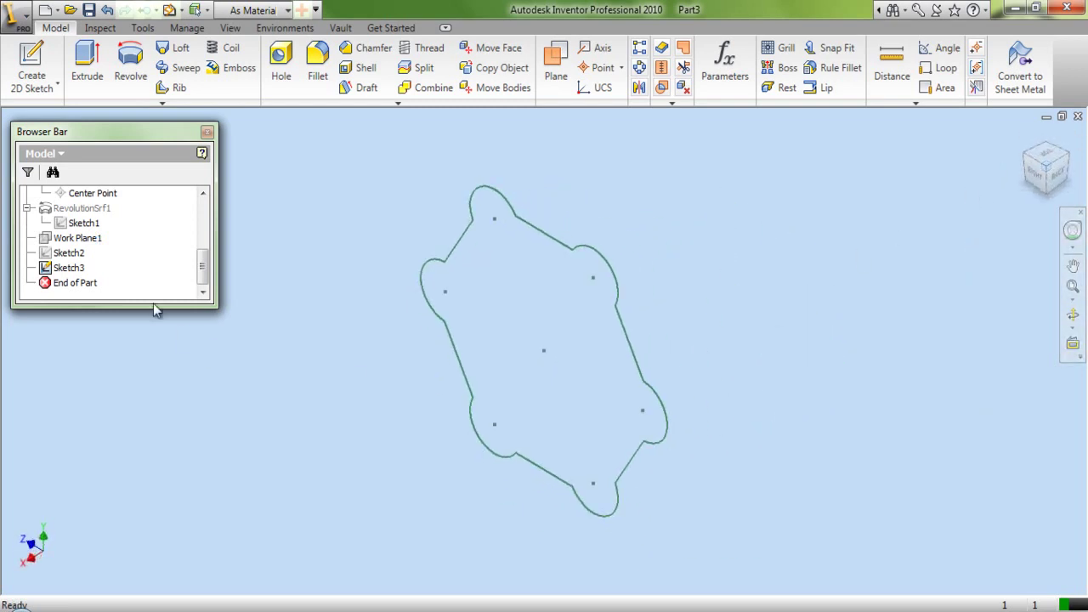
{"action": "left_click", "coordinate": [84, 223]}
{"action": "right_click", "coordinate": [84, 224]}
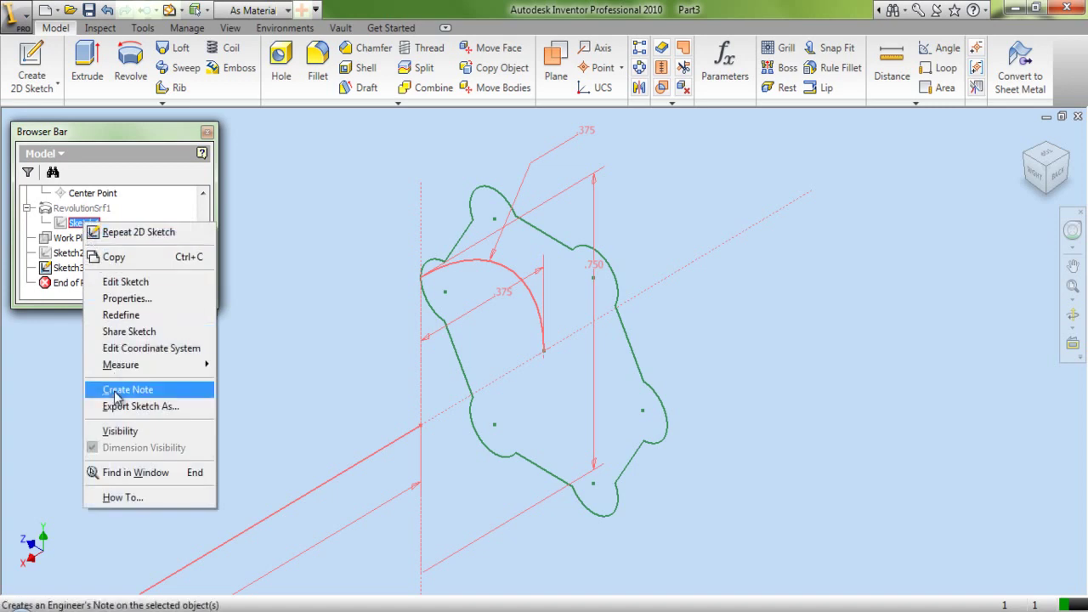
{"action": "left_click", "coordinate": [119, 433]}
{"action": "scroll", "coordinate": [663, 298], "scroll_direction": "down", "scroll_amount": 4}
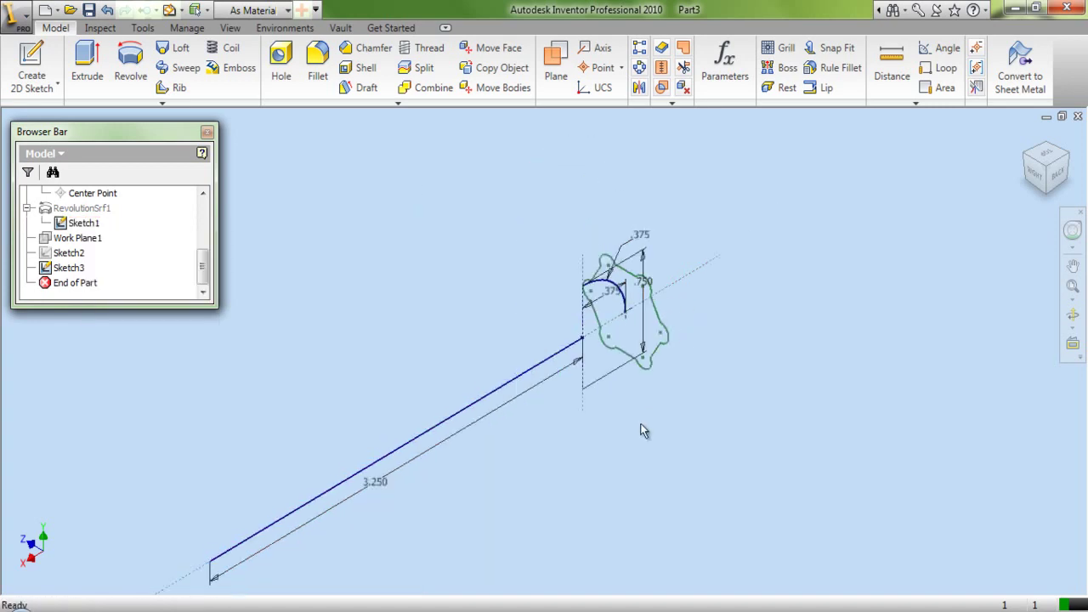
{"action": "right_click", "coordinate": [92, 209]}
{"action": "left_click", "coordinate": [124, 419]}
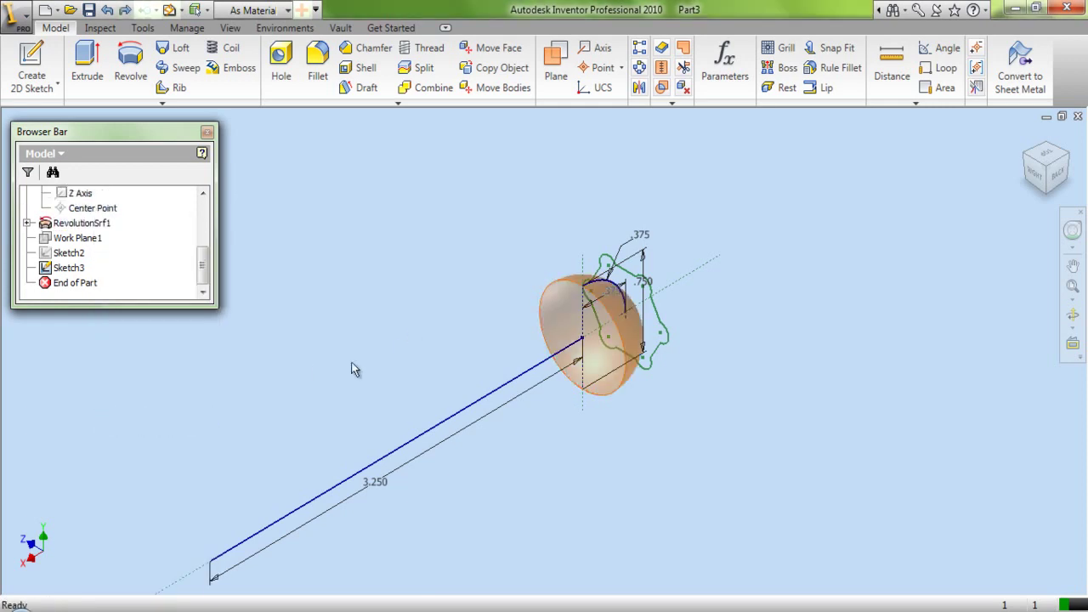
Create a work plane perpendicular to Sketch1's long axis line, through its endpoint farthest from the hemisphere
{"action": "left_click", "coordinate": [556, 64]}
{"action": "scroll", "coordinate": [510, 297], "scroll_direction": "down", "scroll_amount": 3}
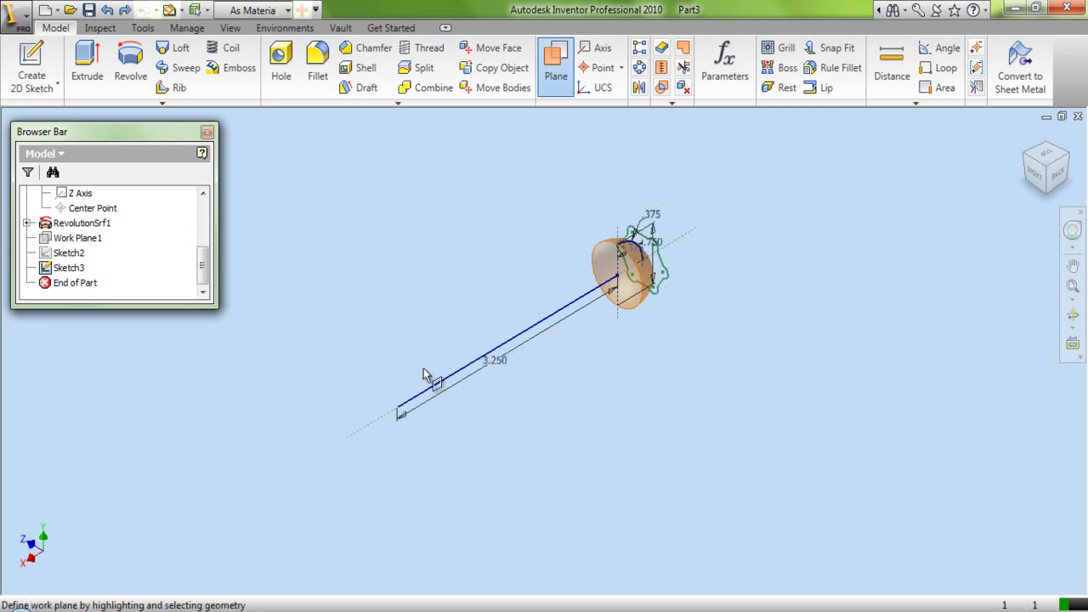
{"action": "scroll", "coordinate": [395, 409], "scroll_direction": "up", "scroll_amount": 4}
{"action": "left_click", "coordinate": [396, 407]}
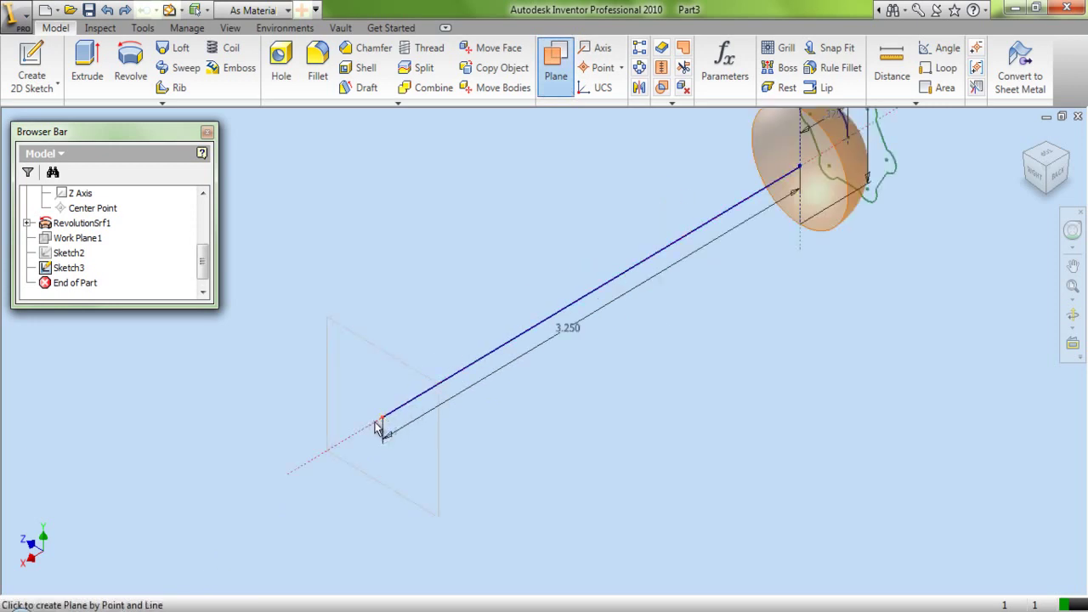
{"action": "left_click", "coordinate": [375, 422]}
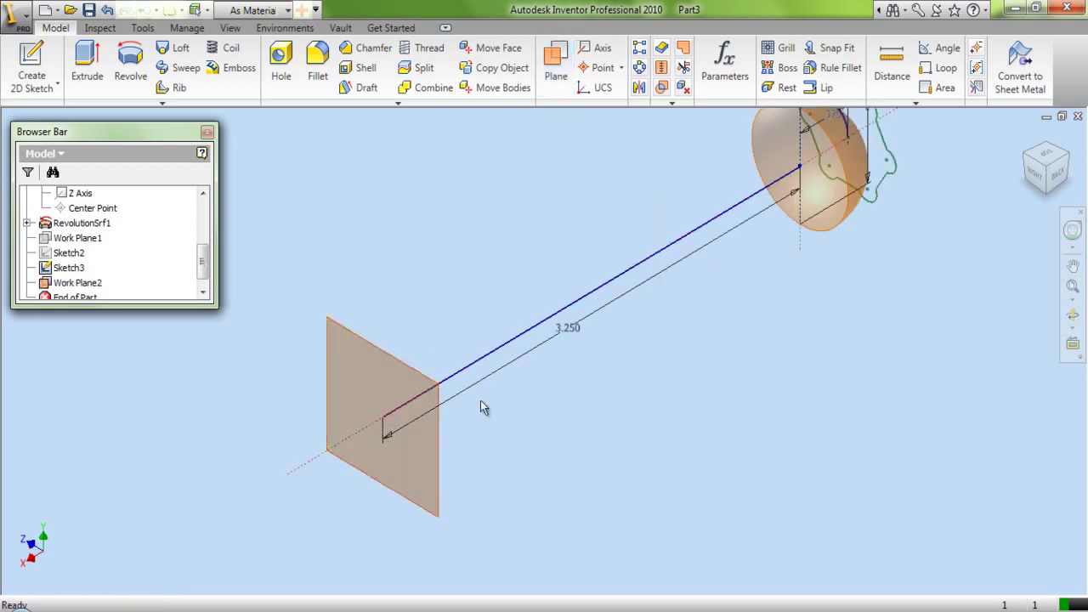
Extrude the lobed profile as a solid with From To extents, from the hemispherical surface to the new work plane
{"action": "left_click", "coordinate": [86, 72]}
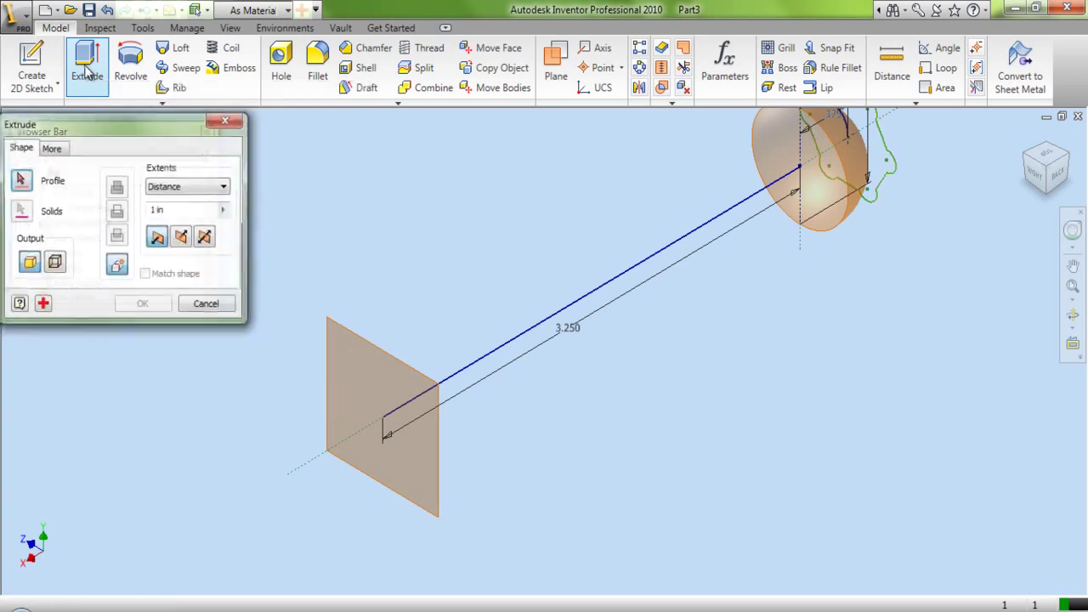
{"action": "scroll", "coordinate": [451, 459], "scroll_direction": "up", "scroll_amount": 2}
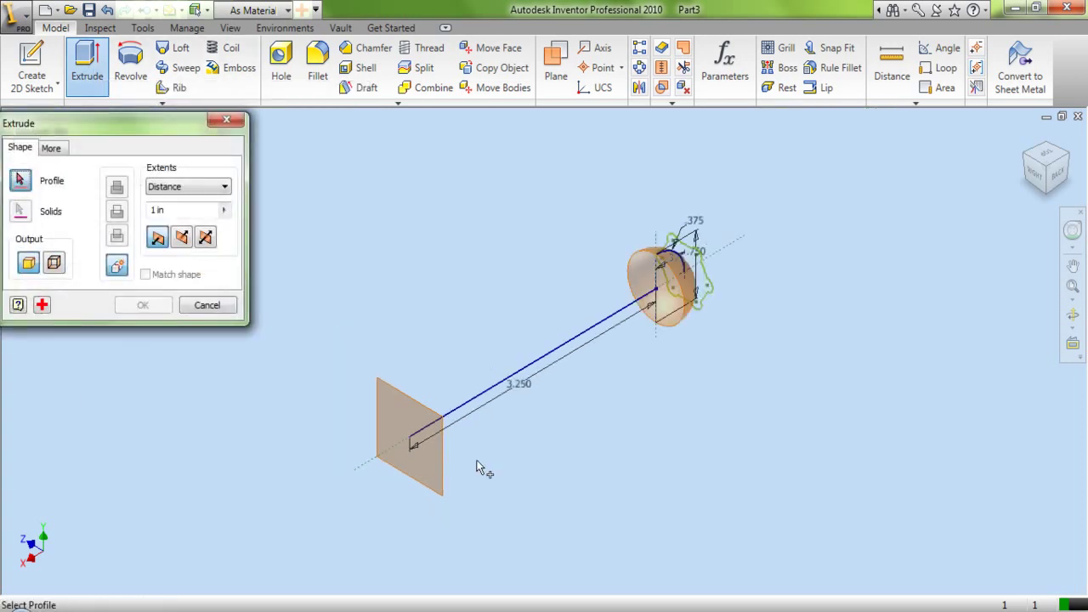
{"action": "left_click", "coordinate": [708, 265]}
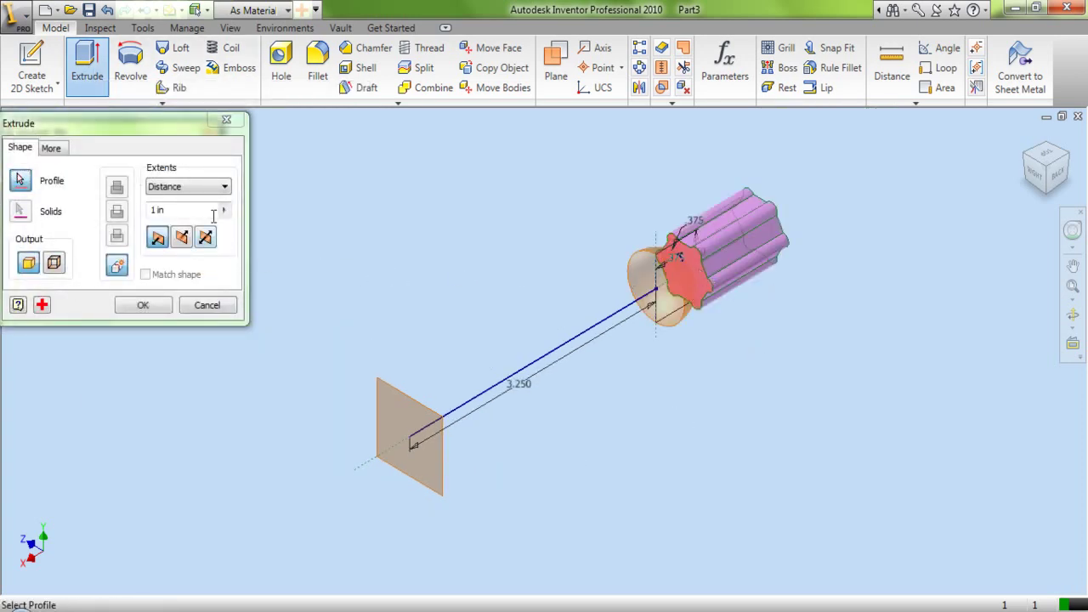
{"action": "left_click", "coordinate": [219, 189]}
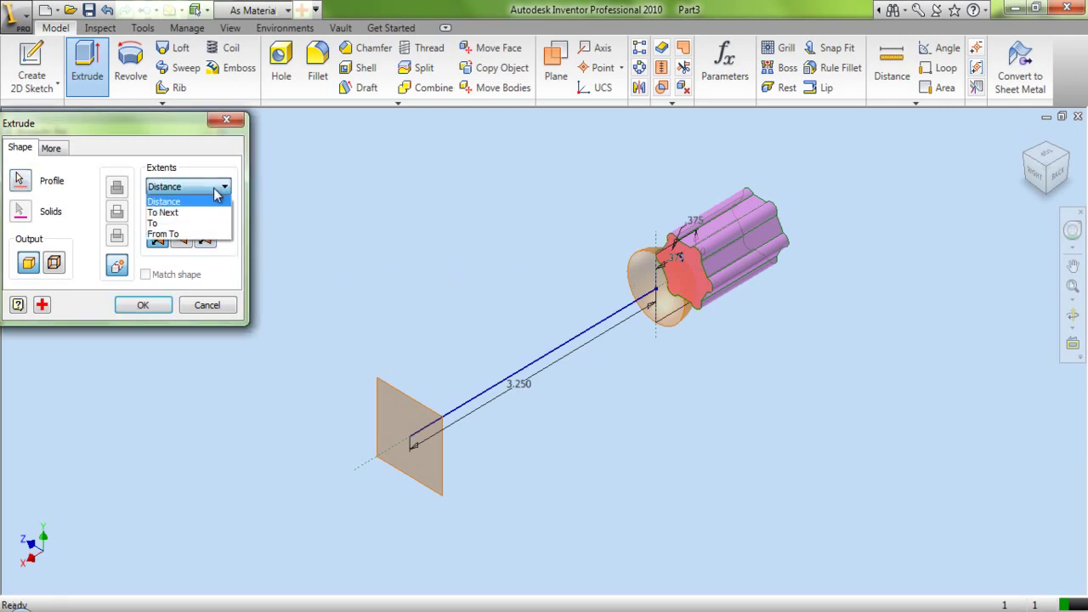
{"action": "left_click", "coordinate": [194, 234]}
{"action": "left_click", "coordinate": [643, 257]}
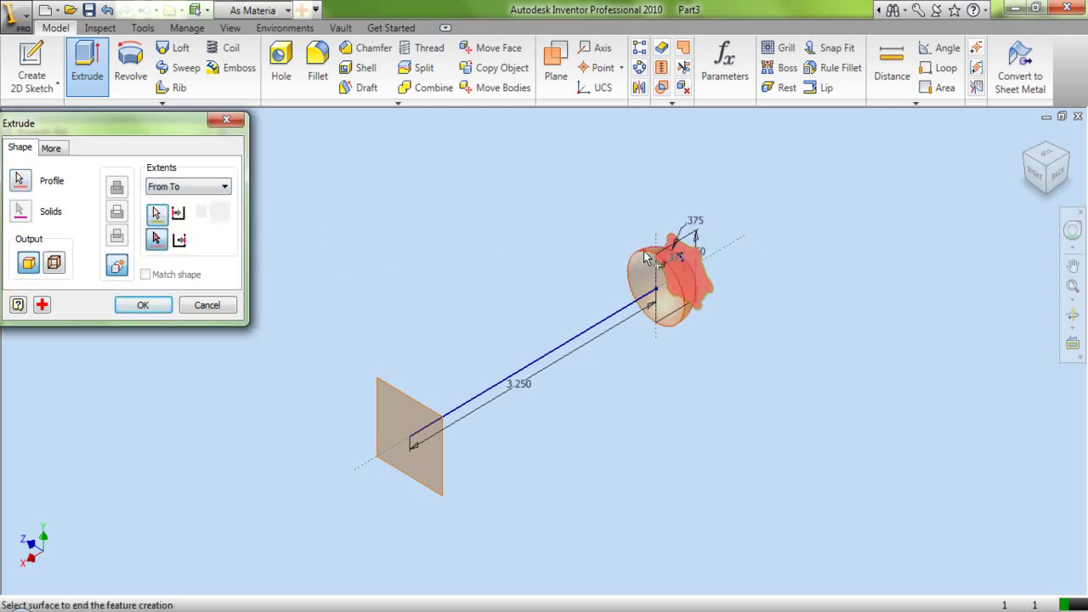
{"action": "left_click", "coordinate": [409, 397]}
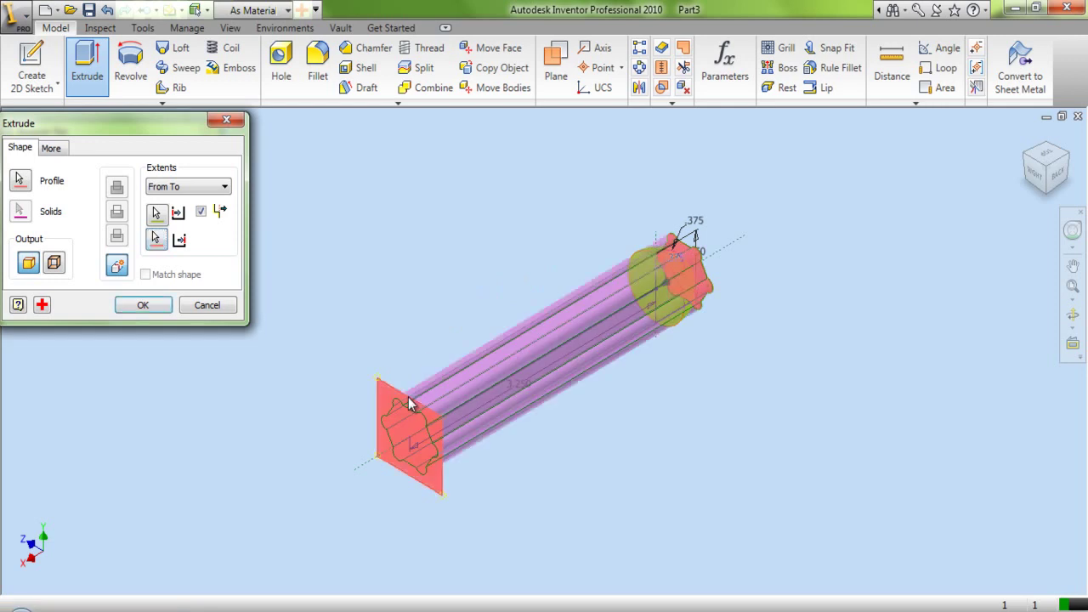
{"action": "left_click", "coordinate": [143, 305]}
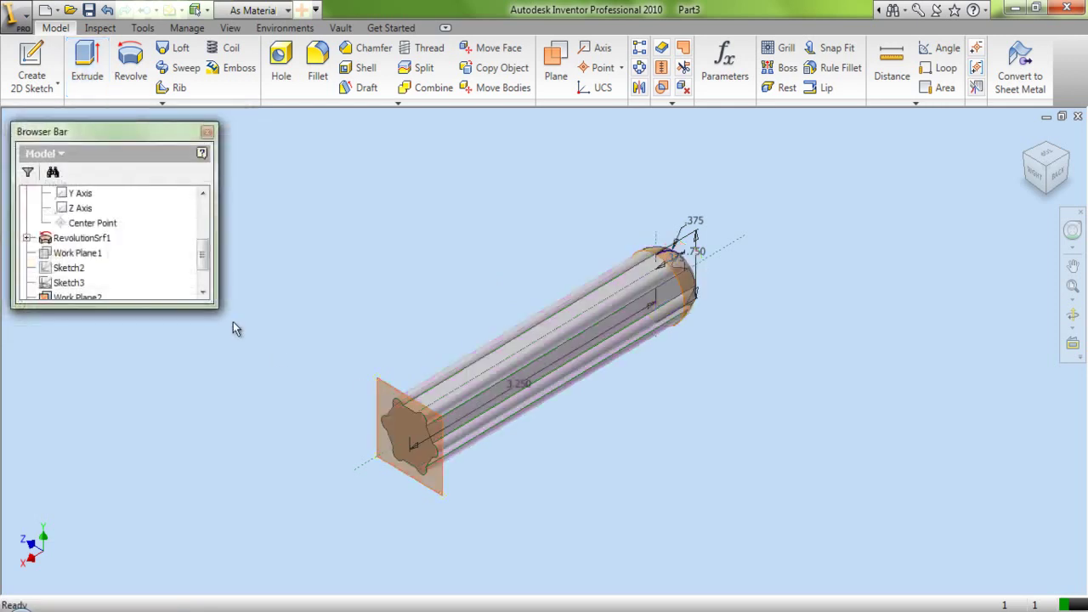
Hide the work plane at the flat end of the solid and the revolved surface
{"action": "left_click", "coordinate": [383, 388]}
{"action": "right_click", "coordinate": [382, 388]}
{"action": "left_click", "coordinate": [399, 384]}
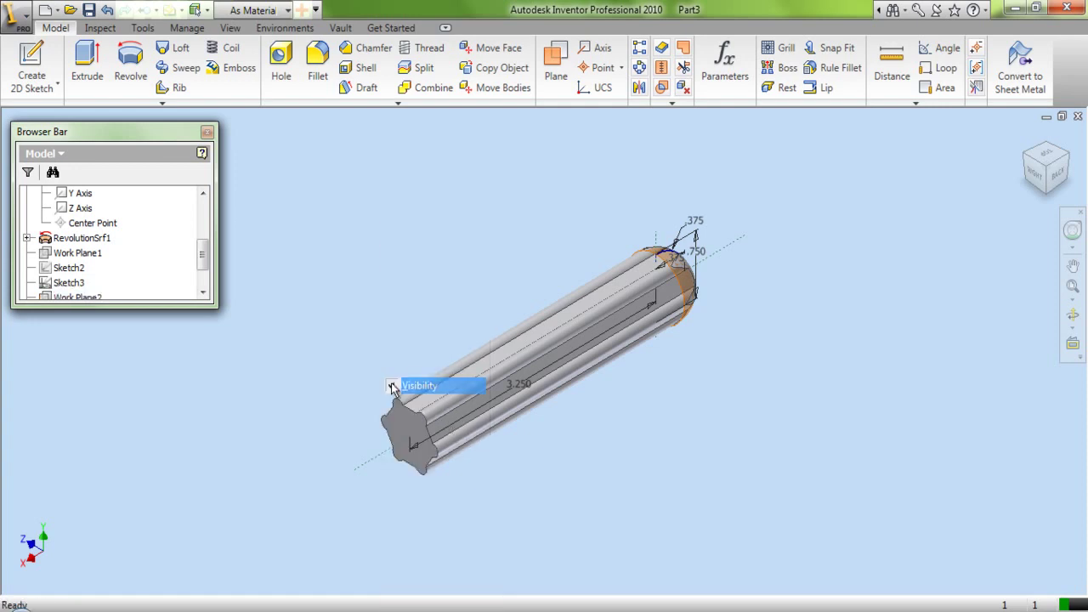
{"action": "left_click", "coordinate": [90, 236]}
{"action": "right_click", "coordinate": [90, 236]}
{"action": "left_click", "coordinate": [120, 428]}
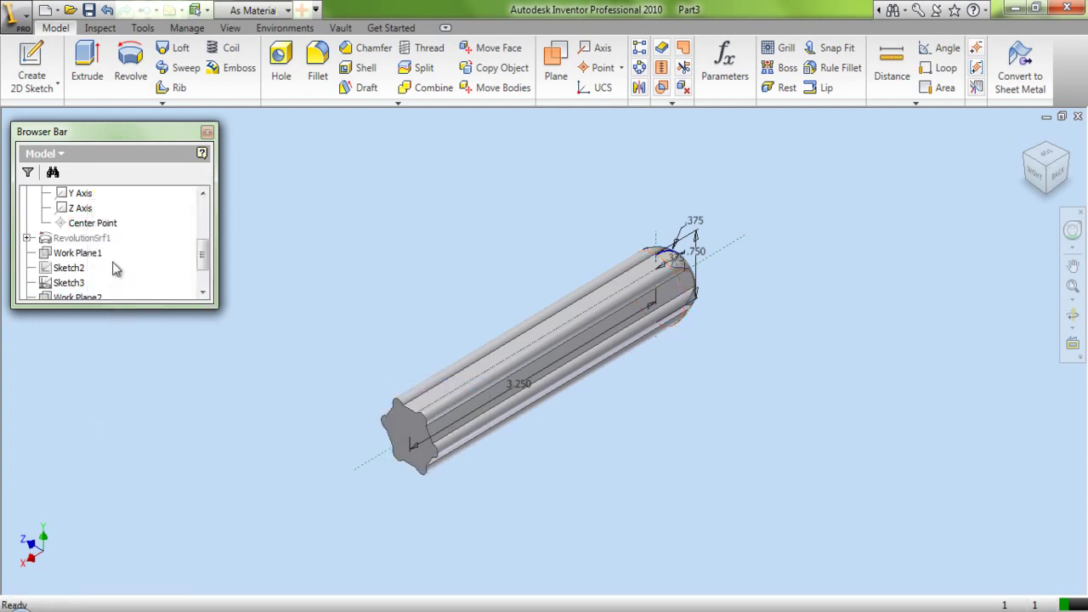
{"action": "scroll", "coordinate": [117, 268], "scroll_direction": "down", "scroll_amount": 1}
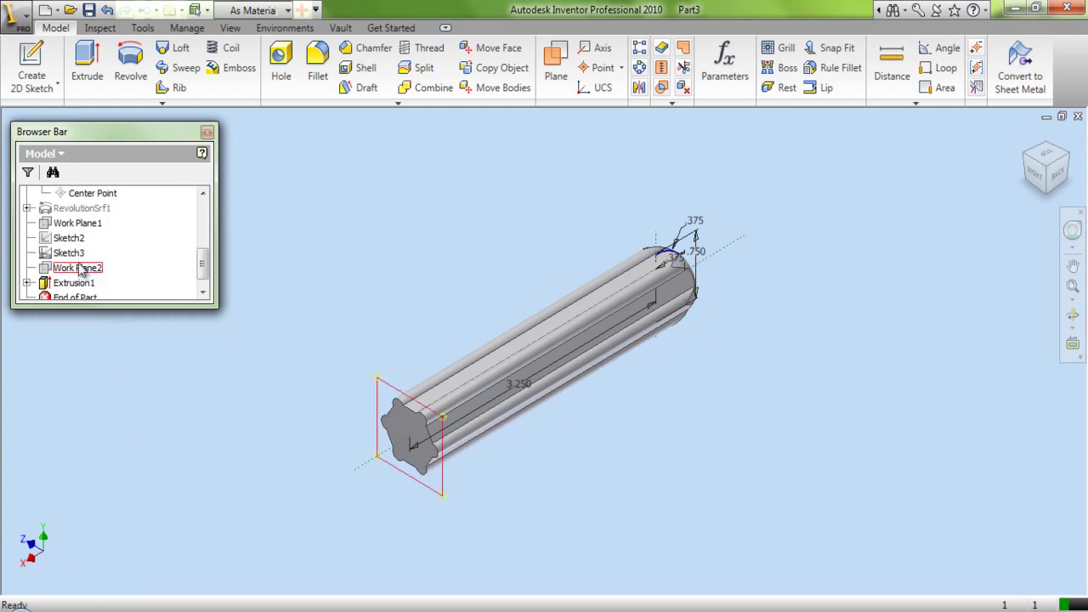
Hide Sketch1, the sketch underlying the revolved surface, so only the solid handle remains displayed
{"action": "scroll", "coordinate": [81, 270], "scroll_direction": "down", "scroll_amount": 1}
{"action": "left_click", "coordinate": [27, 268]}
{"action": "left_click", "coordinate": [27, 268]}
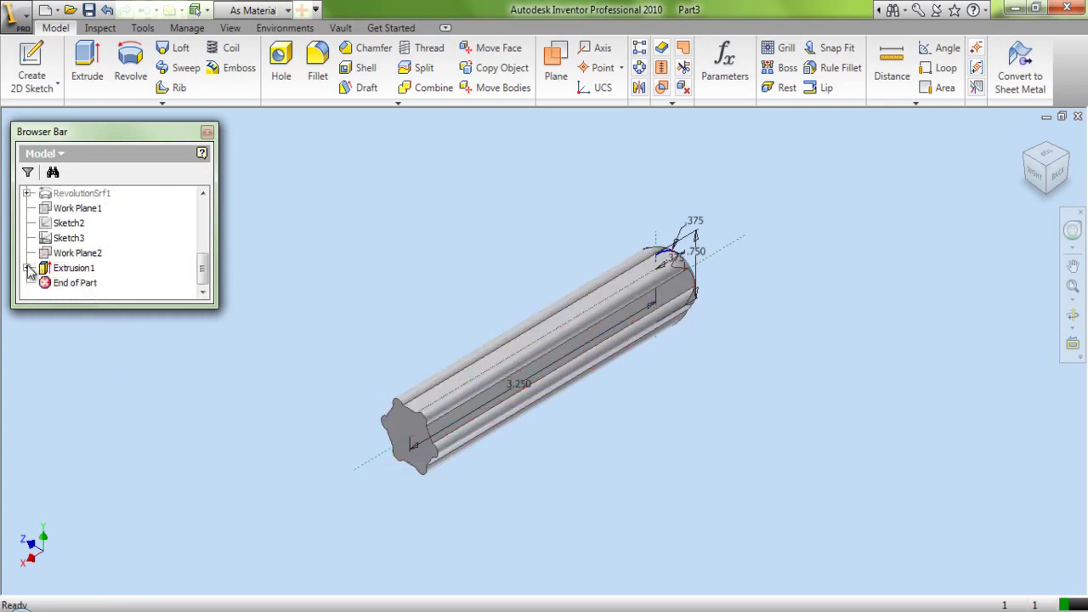
{"action": "scroll", "coordinate": [132, 251], "scroll_direction": "up", "scroll_amount": 1}
{"action": "left_click", "coordinate": [27, 223]}
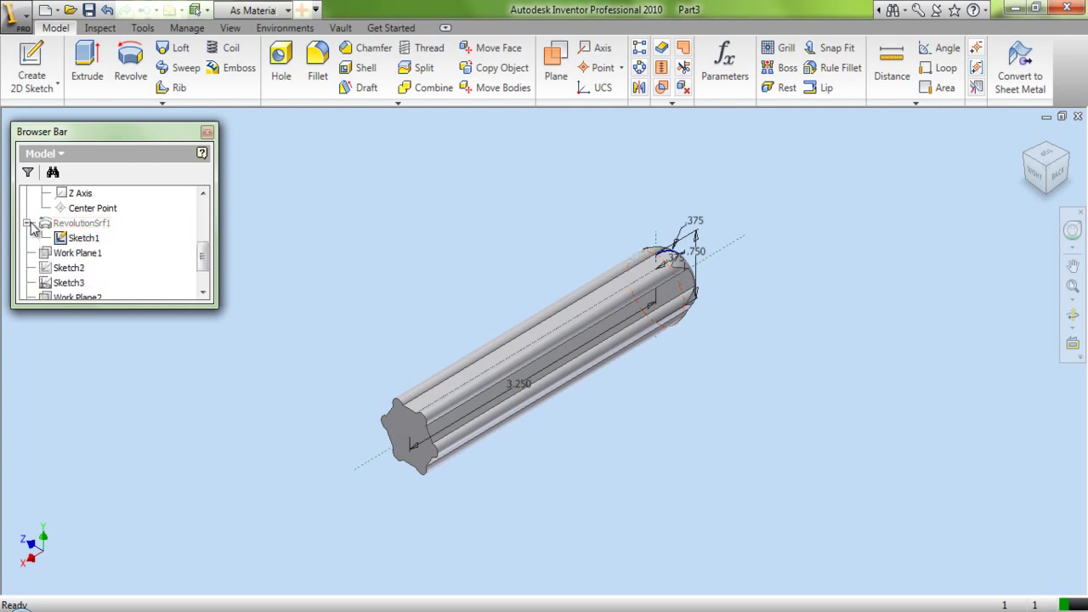
{"action": "right_click", "coordinate": [61, 242]}
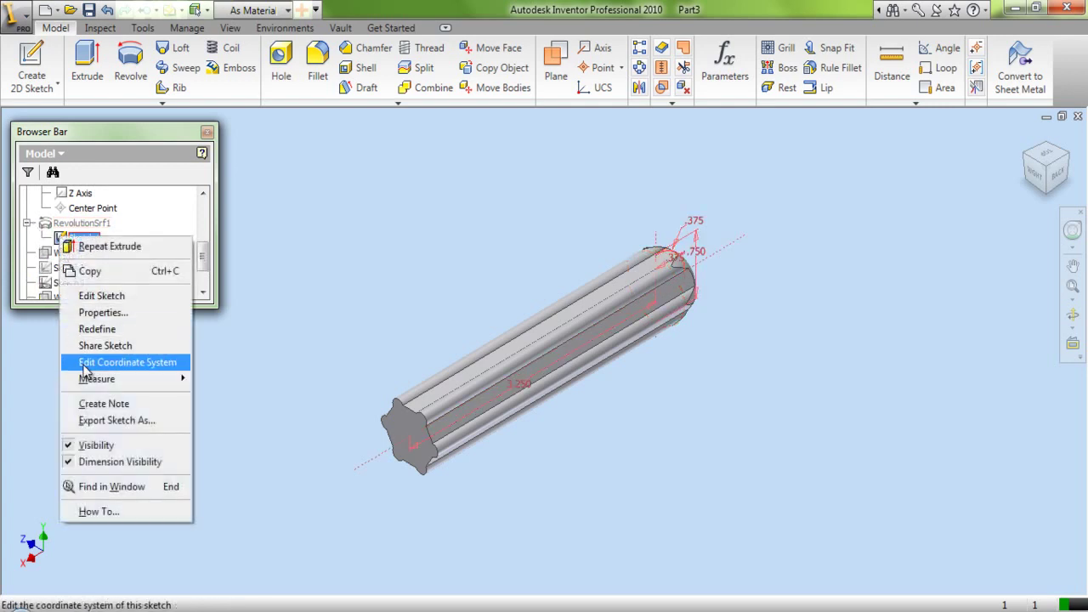
{"action": "left_click", "coordinate": [98, 447]}
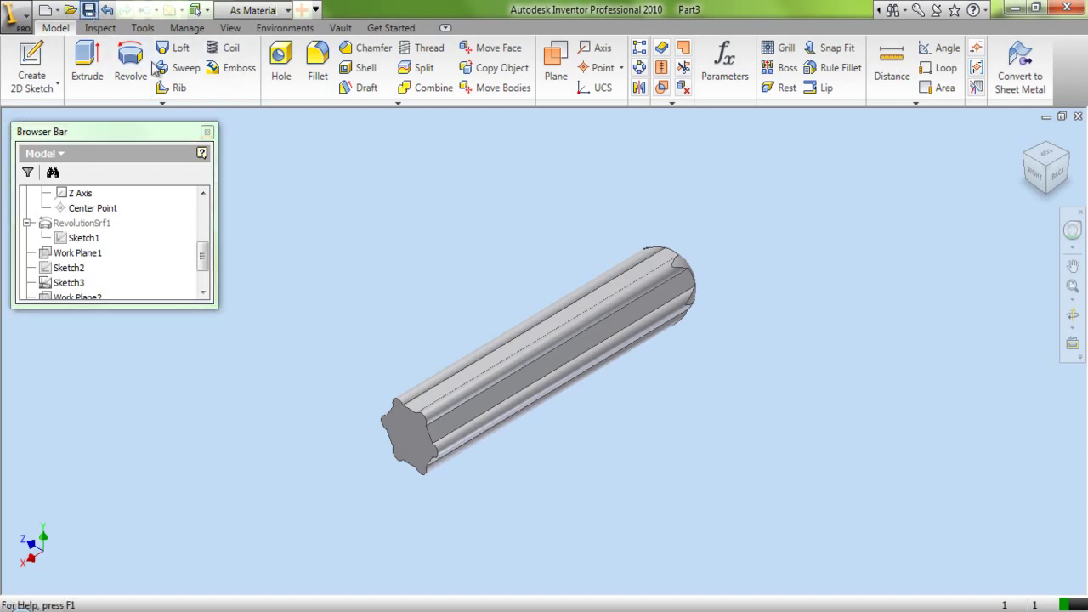
Save the part as Part2 in the Screw Driver folder as an Autodesk Inventor part file
{"action": "left_click", "coordinate": [89, 10]}
{"action": "left_click", "coordinate": [474, 255]}
{"action": "double_click", "coordinate": [474, 255]}
{"action": "left_click", "coordinate": [547, 447]}
{"action": "key", "text": "BackSpace"}
{"action": "type", "text": "2"}
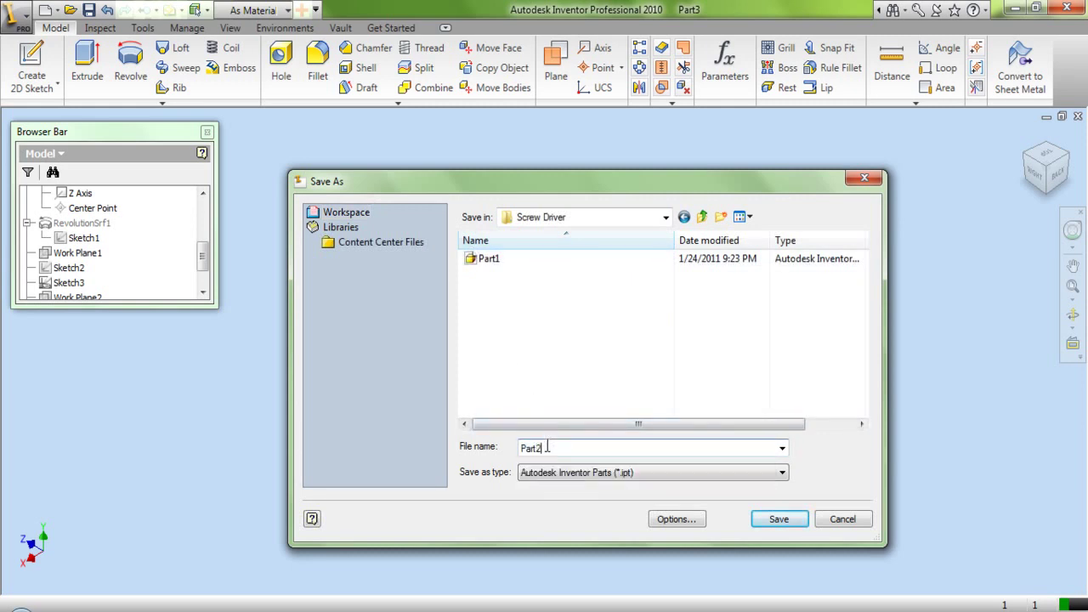
{"action": "left_click", "coordinate": [780, 520]}
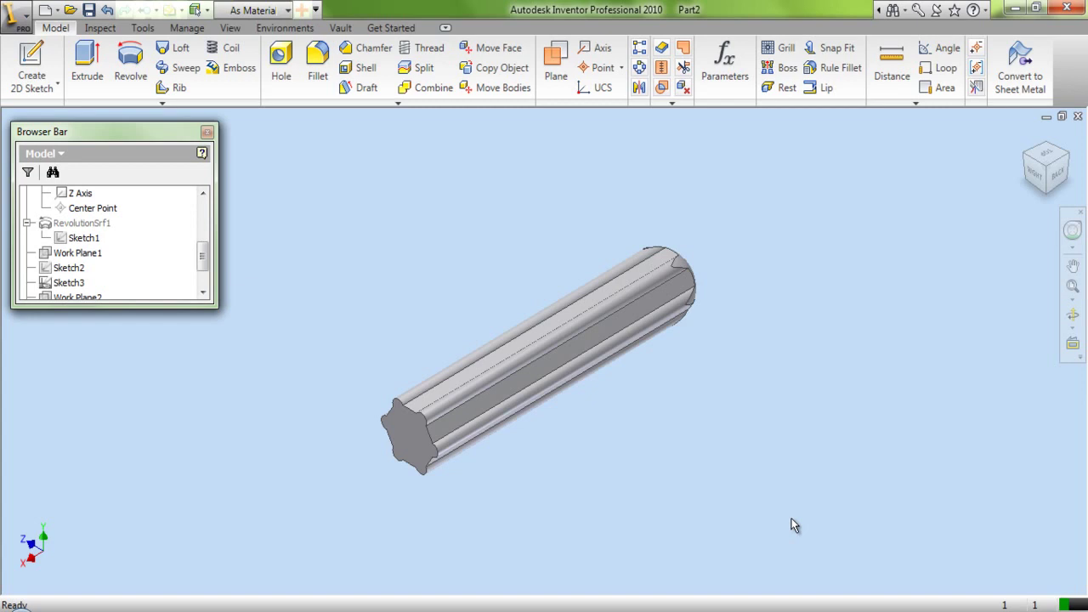
Start a new sketch on the origin XY Plane, viewing the handle isometrically with its flat end facing front
{"action": "left_click", "coordinate": [1027, 163]}
{"action": "left_click", "coordinate": [1025, 135]}
{"action": "scroll", "coordinate": [719, 338], "scroll_direction": "down", "scroll_amount": 3}
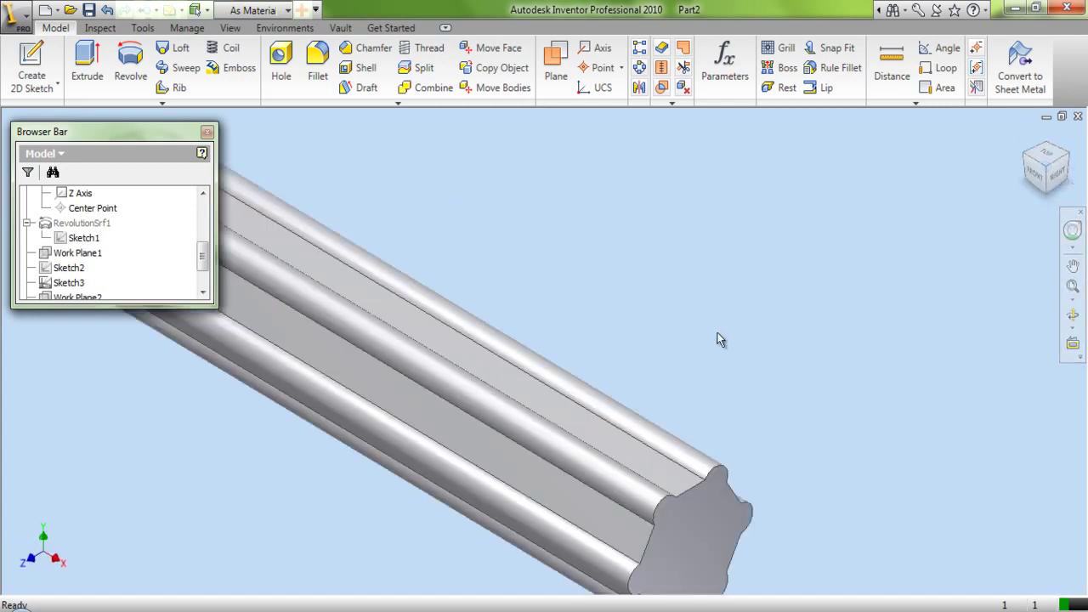
{"action": "scroll", "coordinate": [672, 299], "scroll_direction": "up", "scroll_amount": 3}
{"action": "scroll", "coordinate": [109, 255], "scroll_direction": "up", "scroll_amount": 2}
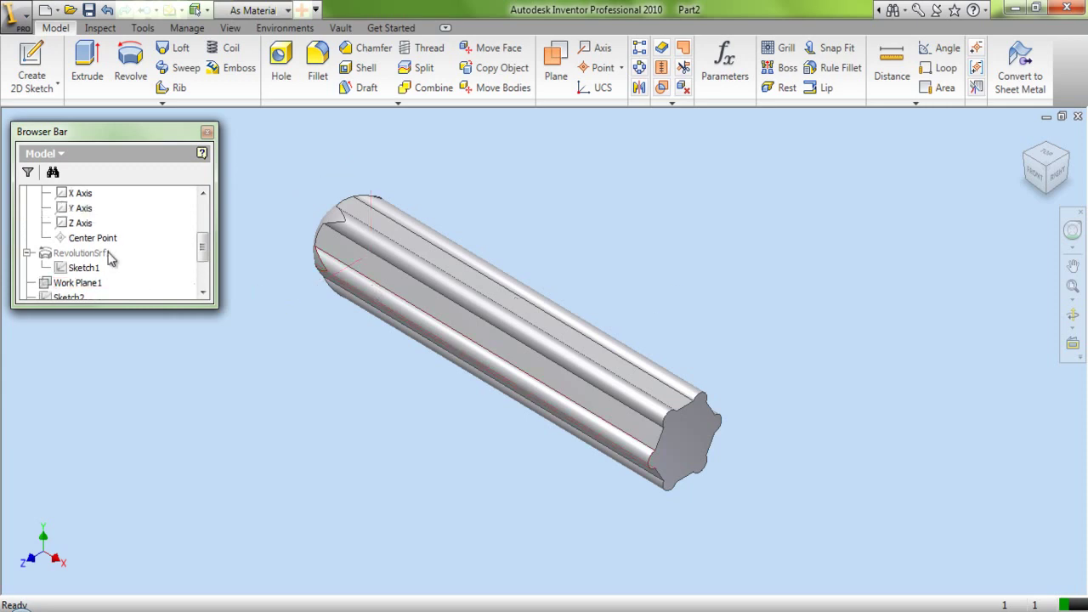
{"action": "scroll", "coordinate": [106, 256], "scroll_direction": "up", "scroll_amount": 2}
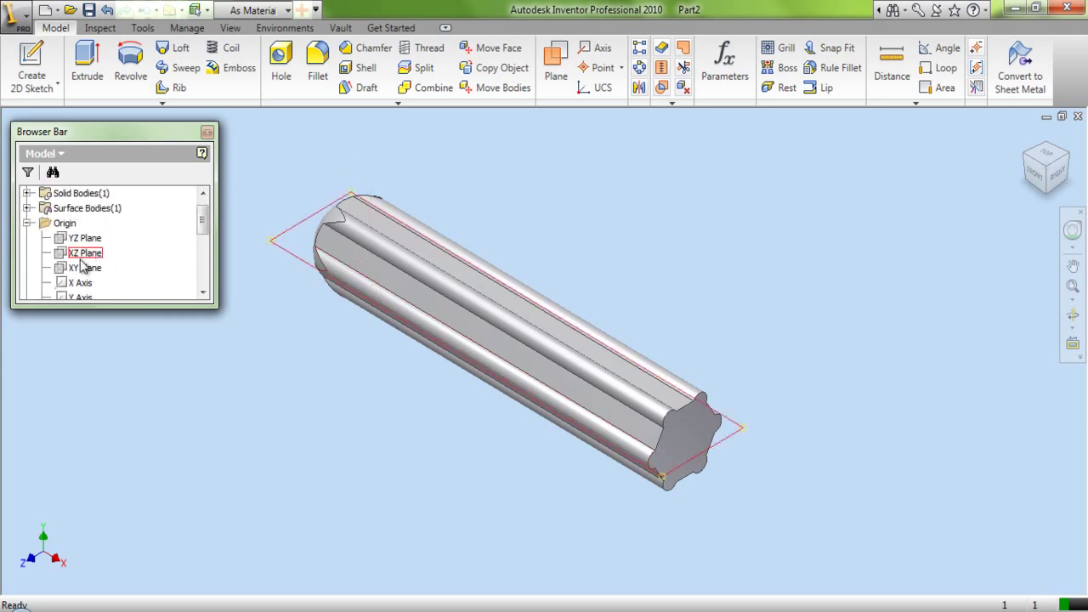
{"action": "left_click", "coordinate": [83, 271]}
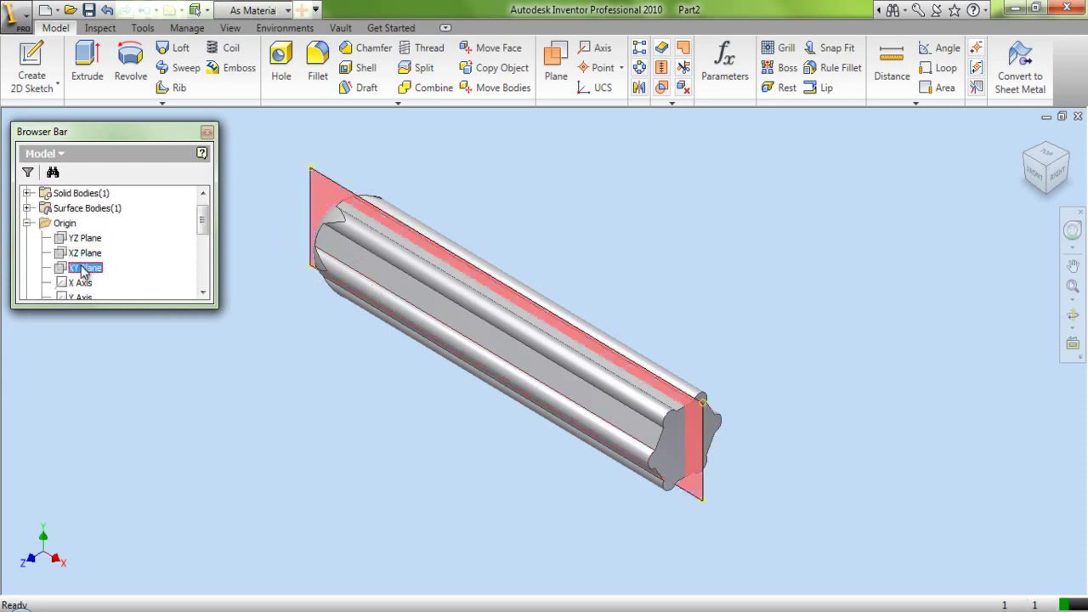
{"action": "right_click", "coordinate": [83, 271]}
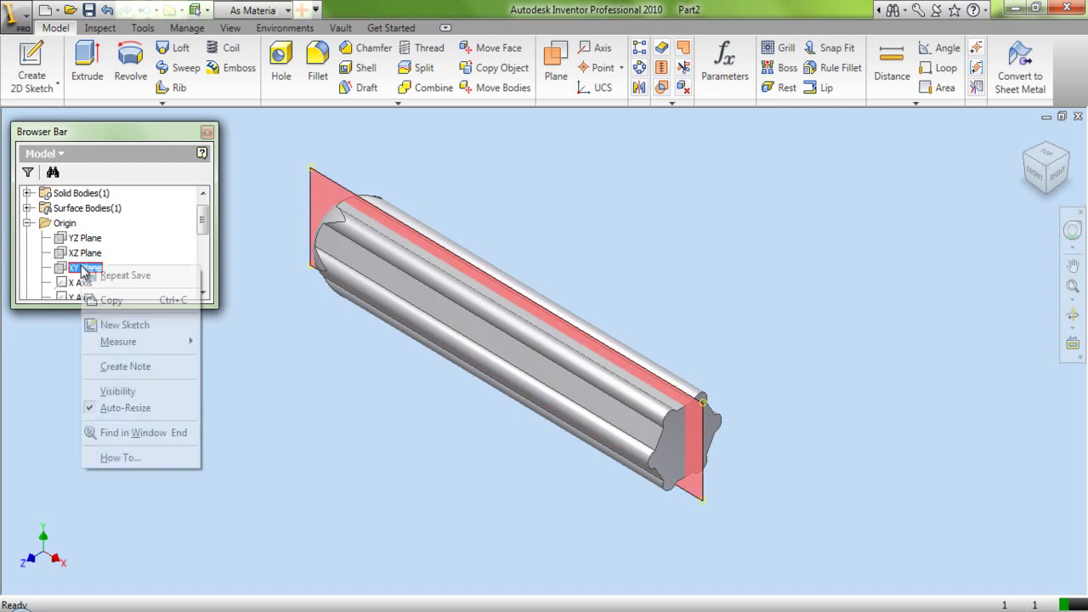
{"action": "left_click", "coordinate": [134, 331]}
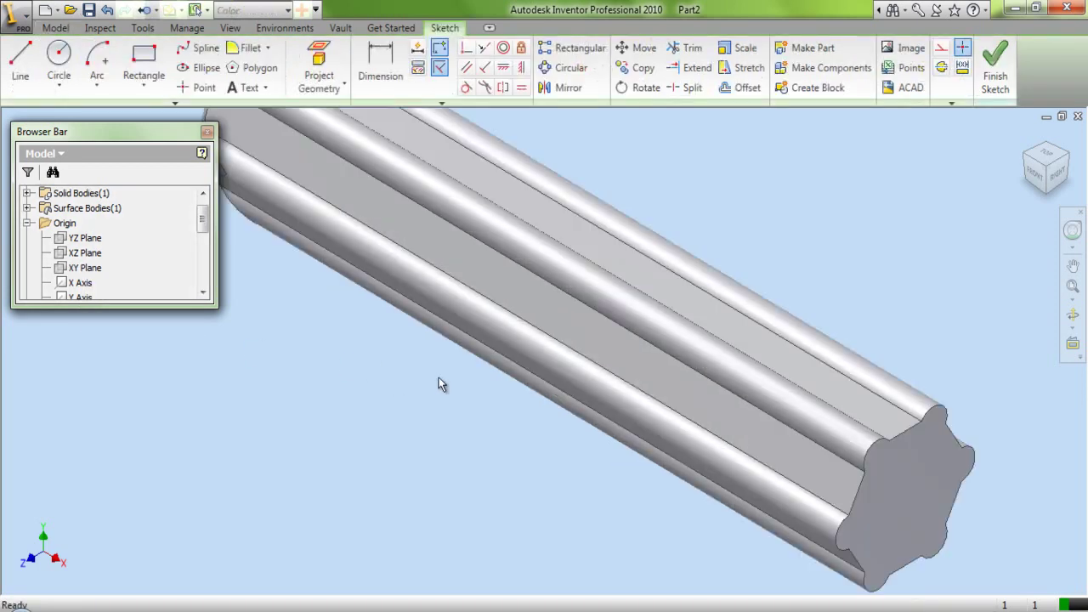
Project the handle's cut edges into the sketch as construction lines, with the graphics sliced at the sketch plane
{"action": "scroll", "coordinate": [439, 384], "scroll_direction": "down", "scroll_amount": 3}
{"action": "left_click", "coordinate": [332, 89]}
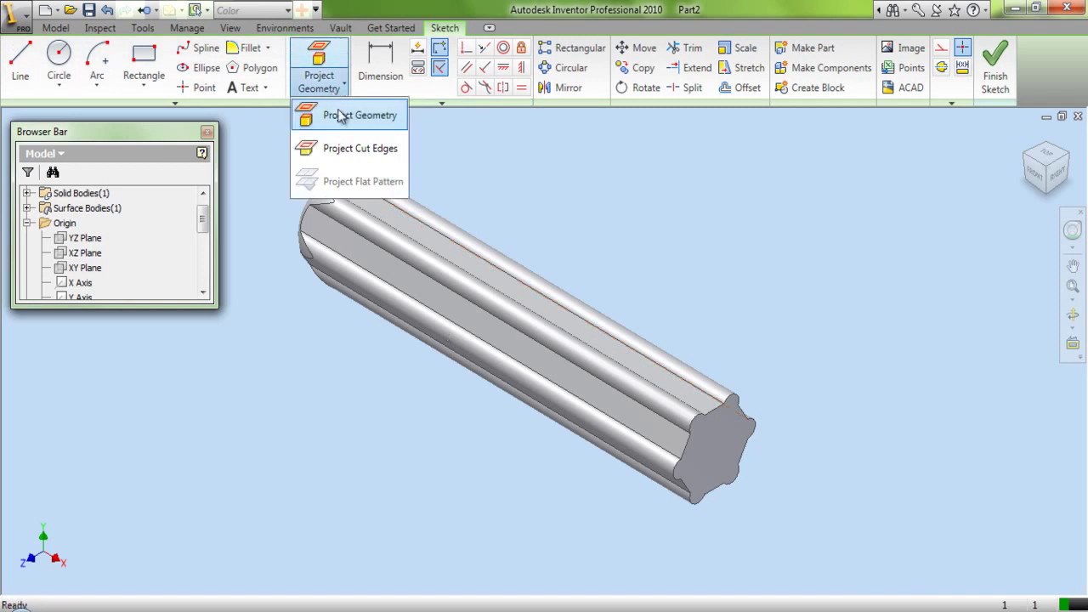
{"action": "left_click", "coordinate": [348, 149]}
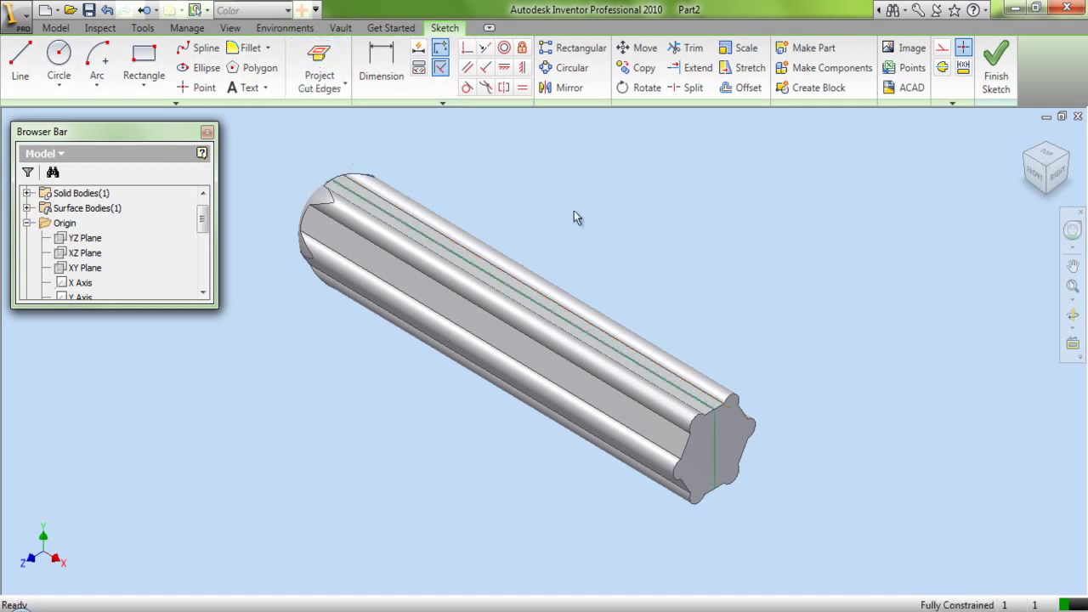
{"action": "key", "text": "F7"}
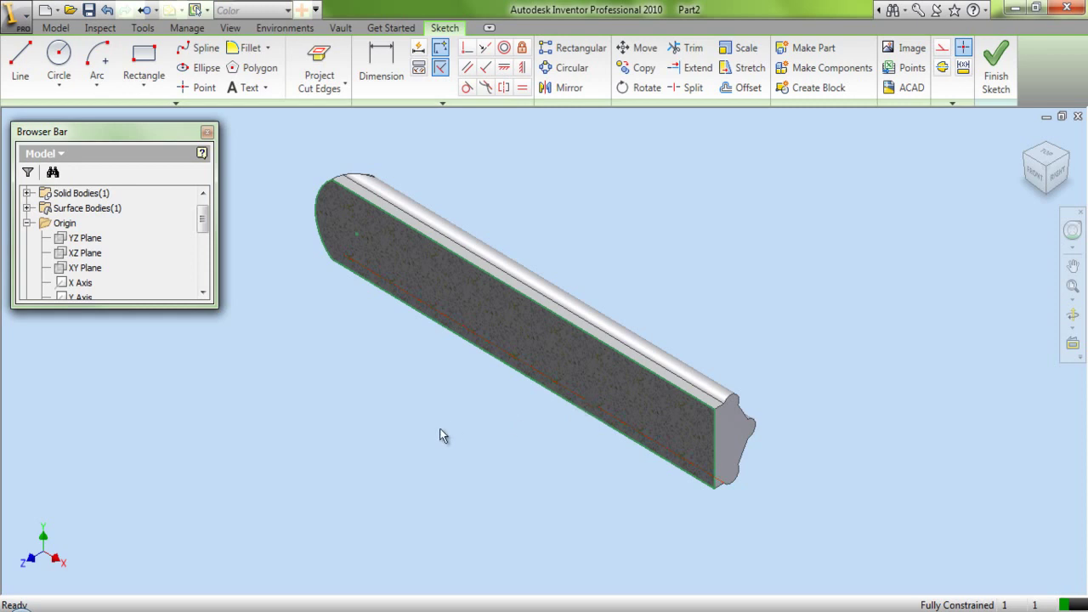
{"action": "left_click_drag", "start_coordinate": [293, 134], "coordinate": [948, 585]}
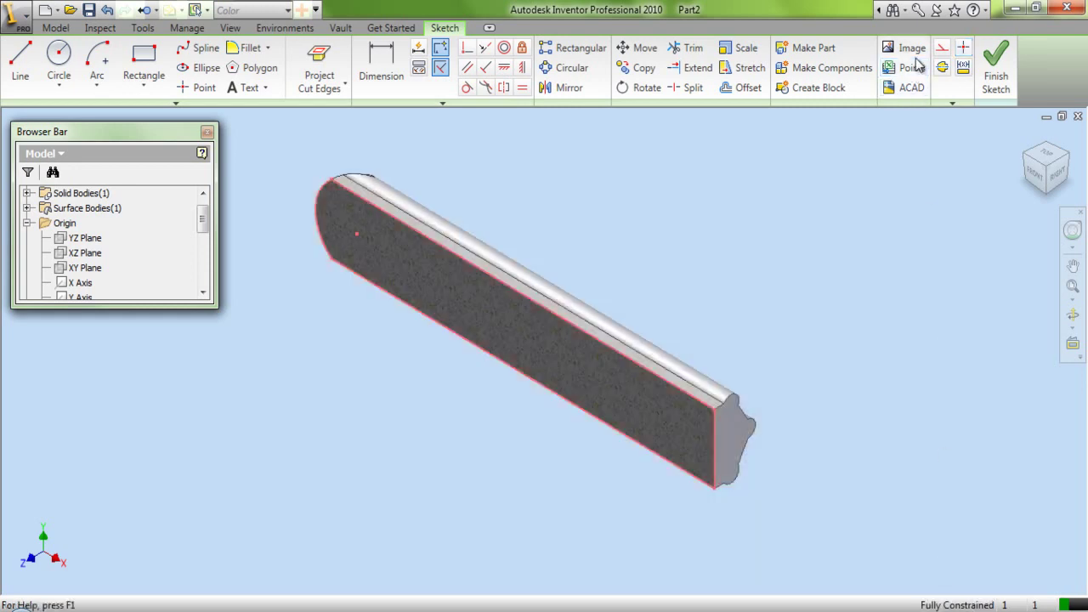
{"action": "left_click", "coordinate": [941, 49]}
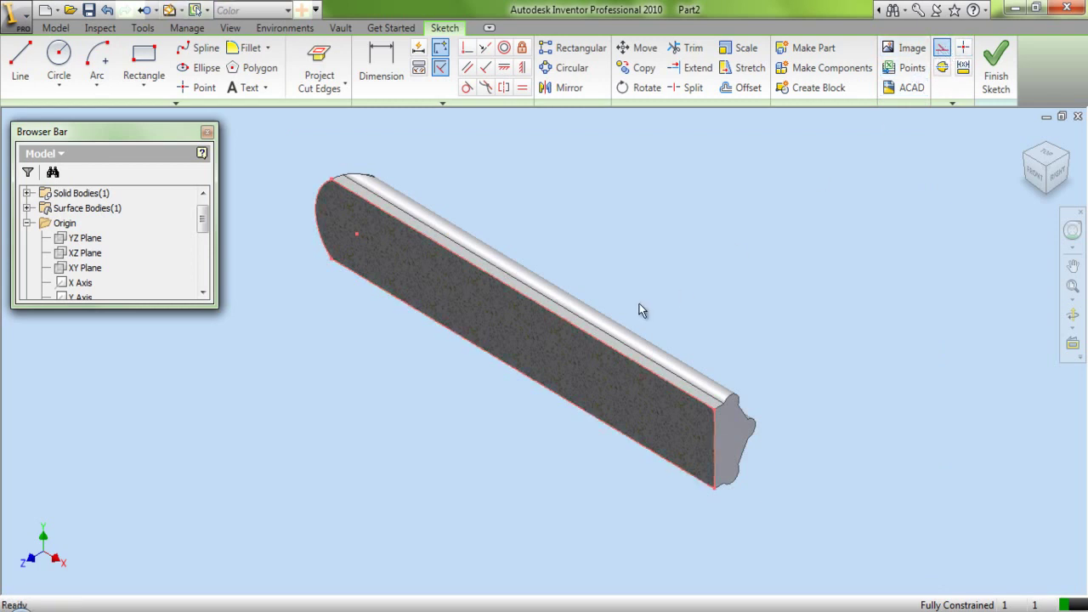
Draw a rectangle straddling the handle section's upper edge, its side nearest the dome about 1.59 in from the flat end
{"action": "scroll", "coordinate": [583, 377], "scroll_direction": "down", "scroll_amount": 3}
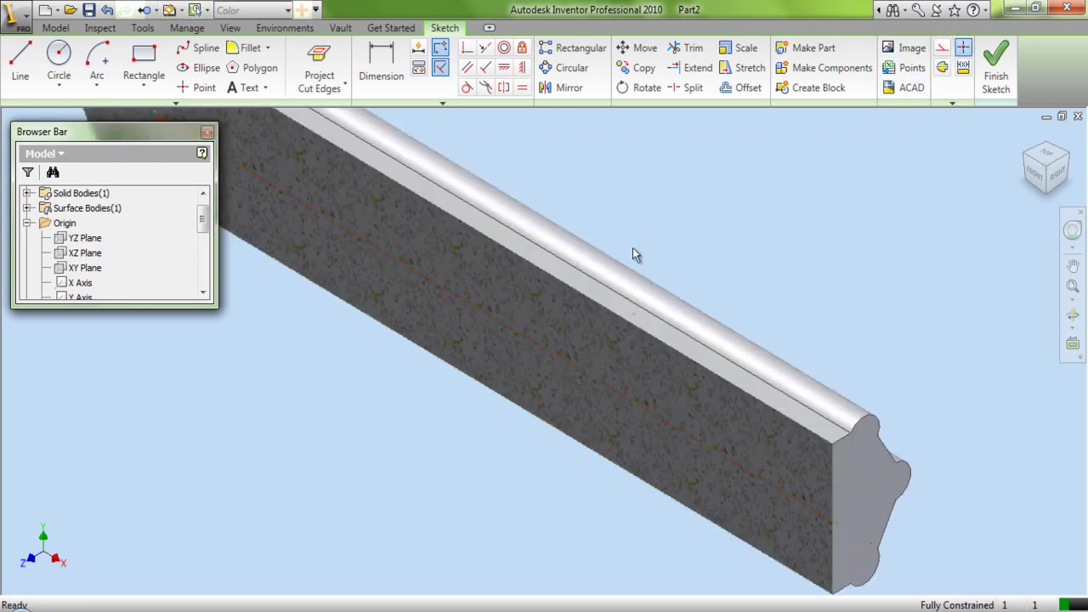
{"action": "scroll", "coordinate": [635, 237], "scroll_direction": "up", "scroll_amount": 3}
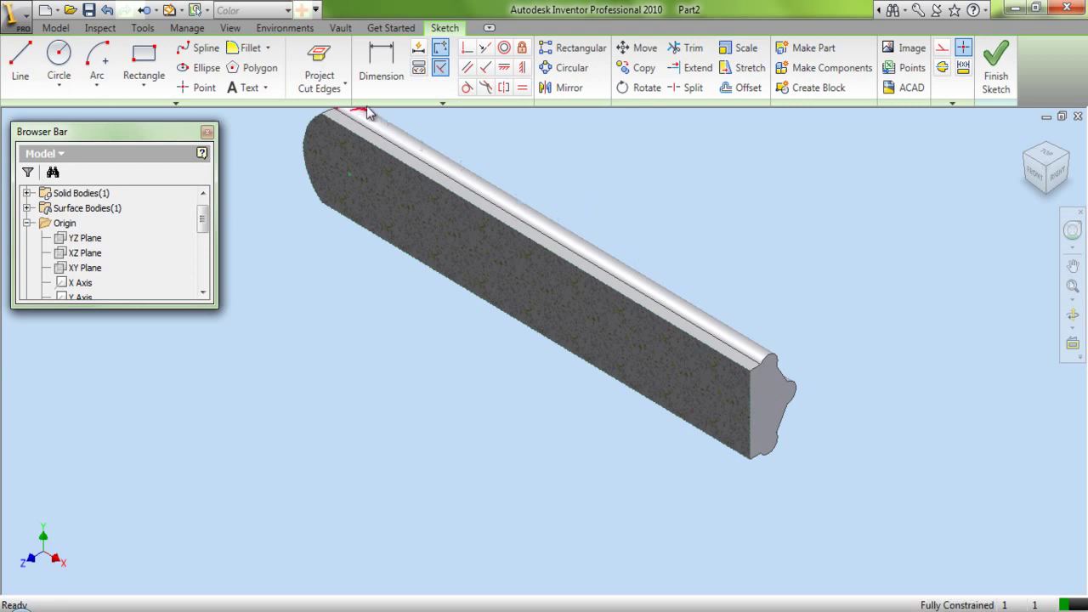
{"action": "left_click", "coordinate": [144, 63]}
{"action": "left_click", "coordinate": [554, 187]}
{"action": "left_click", "coordinate": [692, 380]}
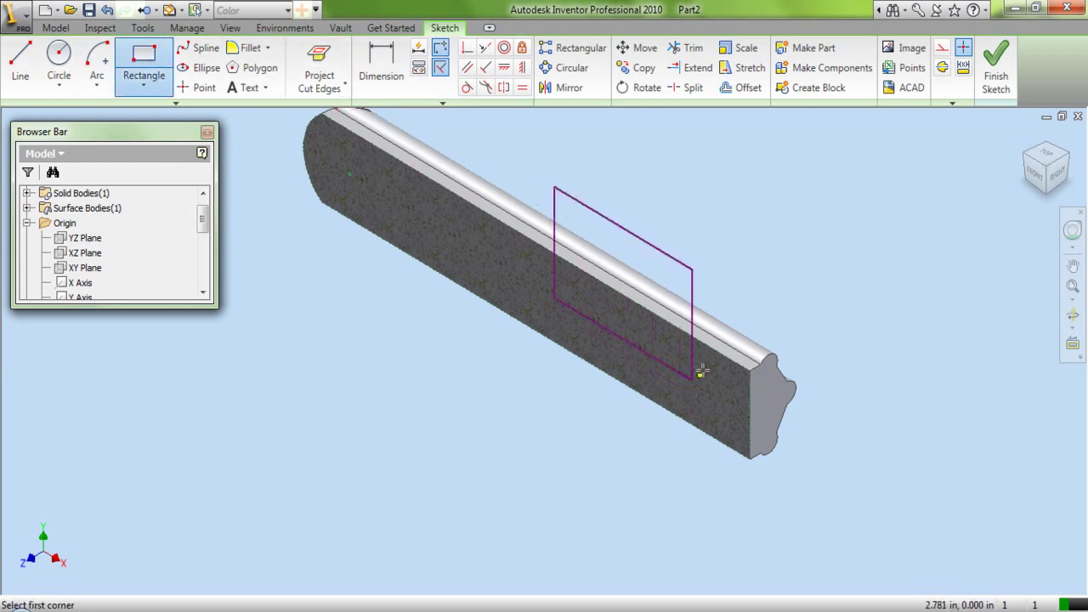
{"action": "right_click", "coordinate": [723, 206]}
{"action": "left_click", "coordinate": [743, 218]}
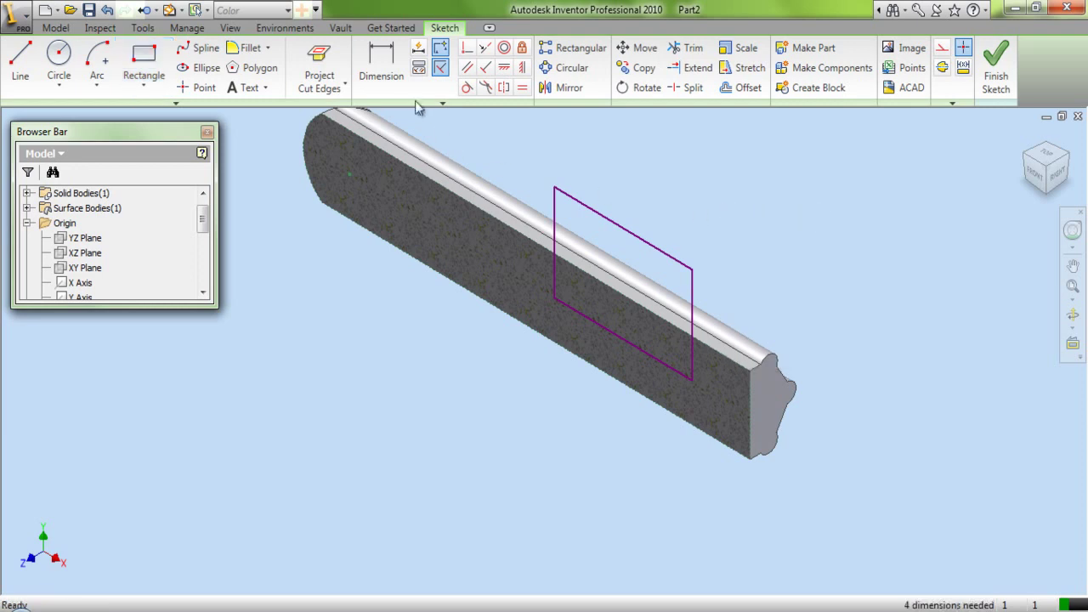
Dimension the distance from the rectangle's side nearest the dome to the projected line at the handle's flat end
{"action": "left_click", "coordinate": [381, 64]}
{"action": "left_click", "coordinate": [553, 224]}
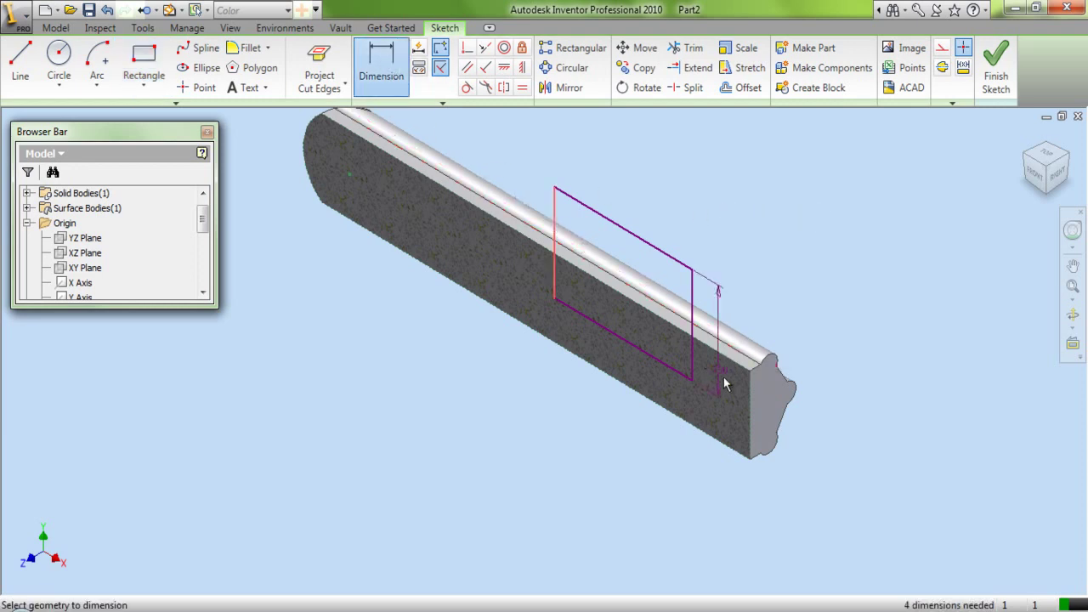
{"action": "left_click", "coordinate": [750, 412]}
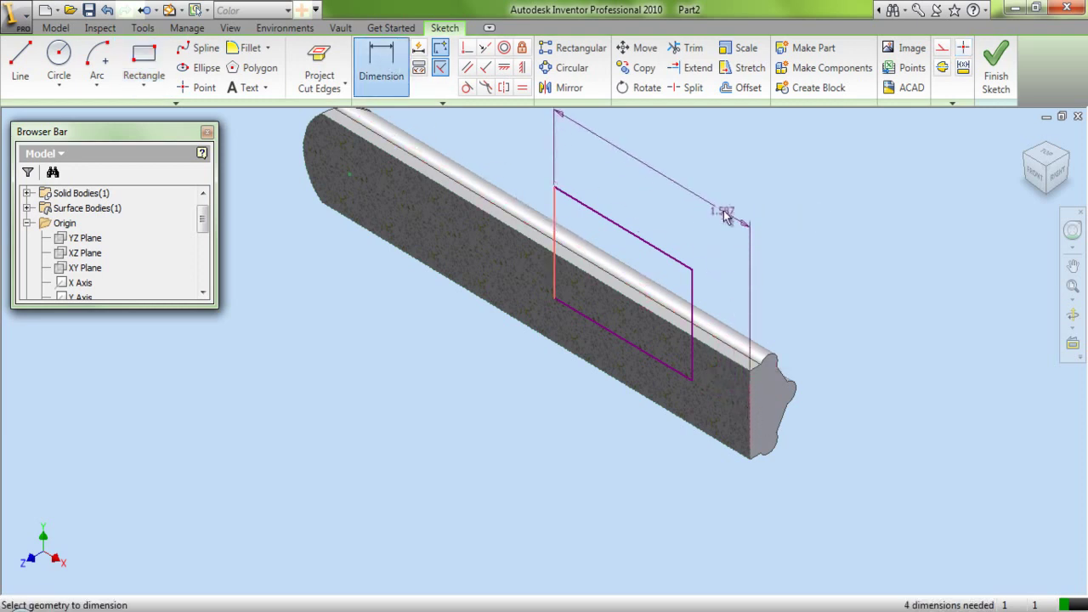
{"action": "left_click", "coordinate": [723, 211]}
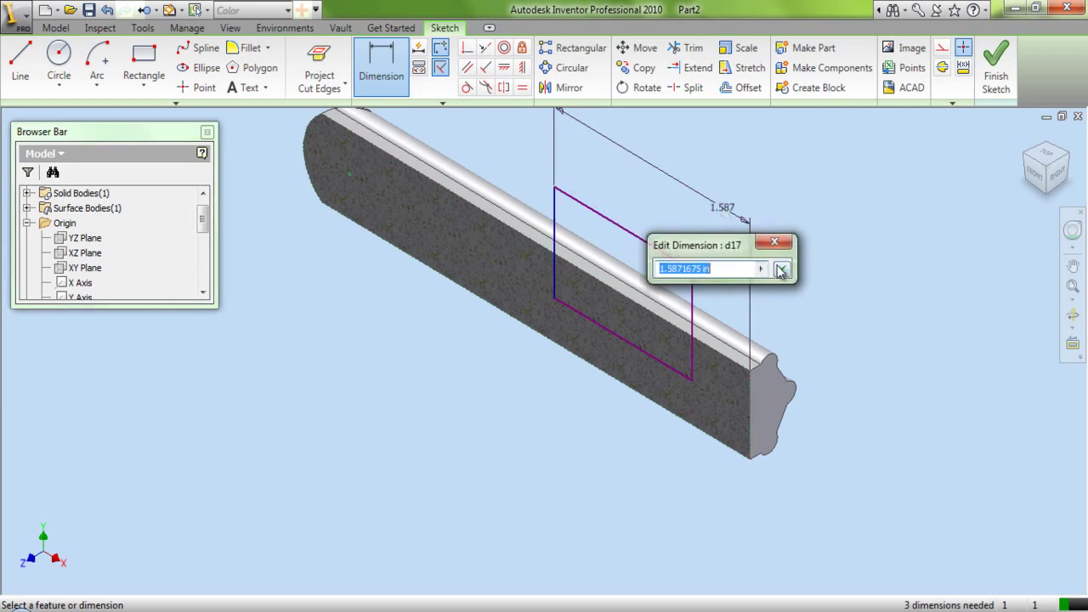